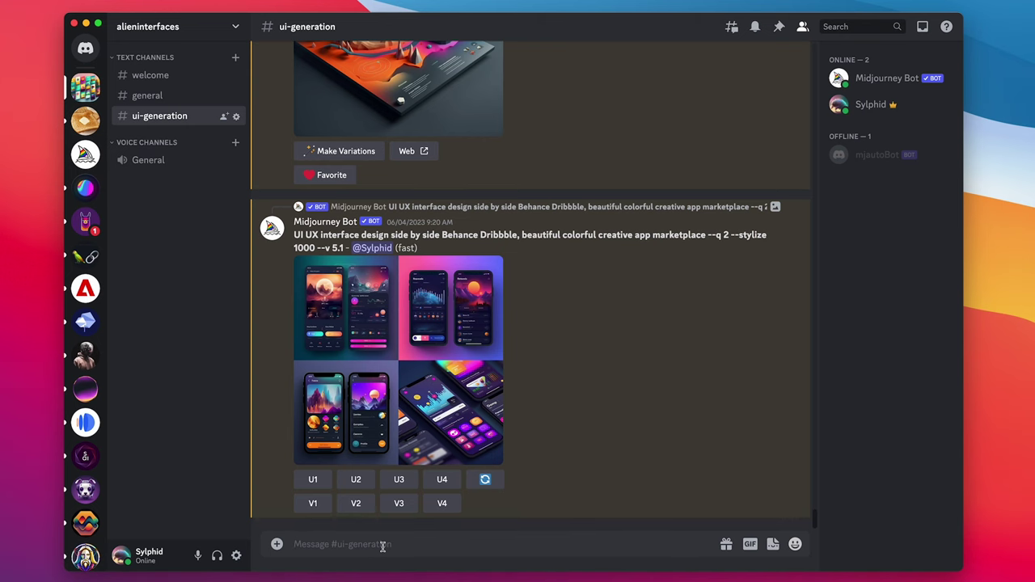
- Display the Midjourney settings and generate images with the prompt "web design, behance dribbble fwa, webgl 3d threejs website low poly beautiful 3d website"
{"action": "type", "text": "/settings"}
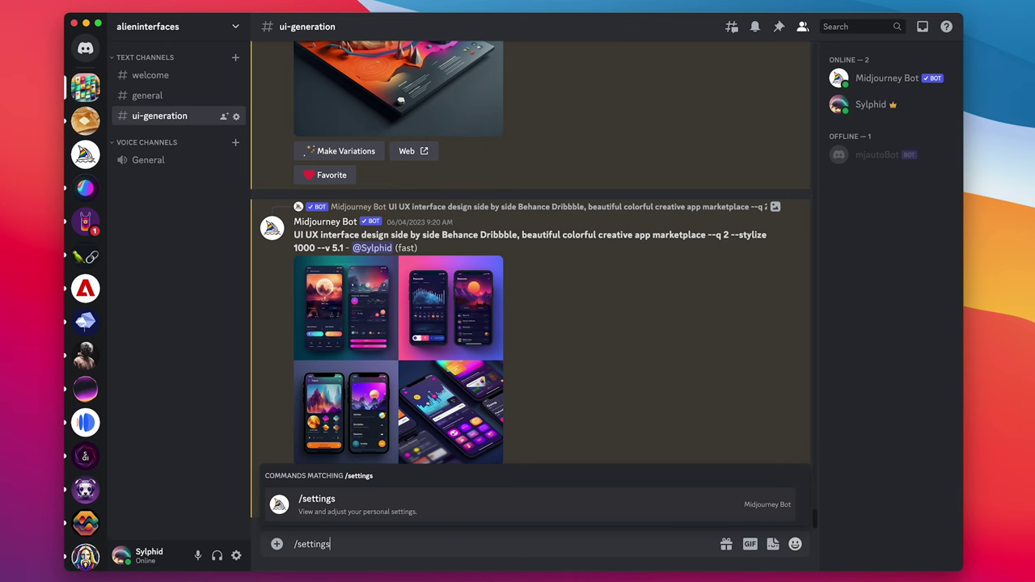
{"action": "key", "text": "Return"}
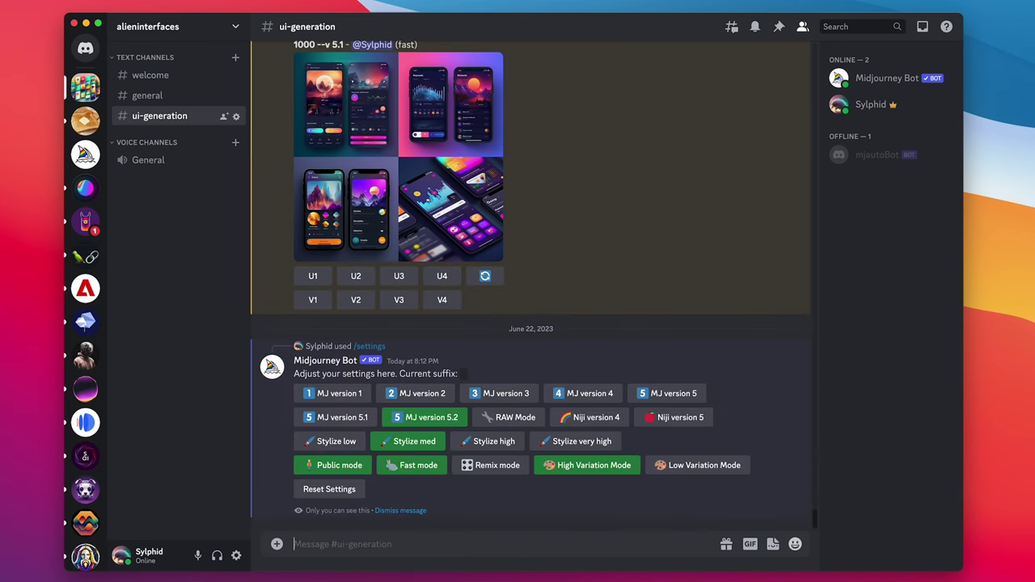
{"action": "type", "text": "/i"}
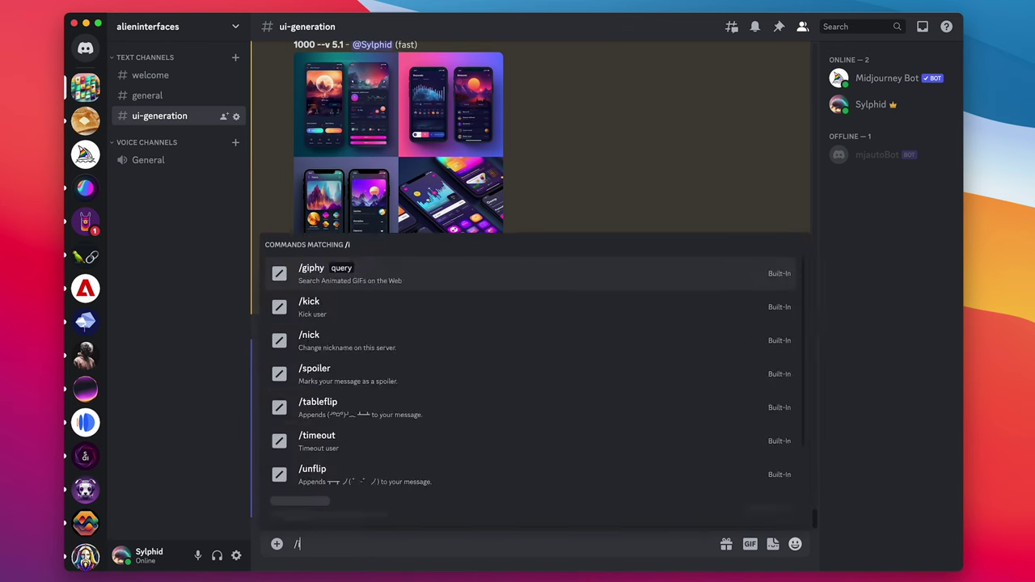
{"action": "type", "text": "magine"}
{"action": "key", "text": "Tab"}
{"action": "type", "text": "web design, behance dribbble fwa, webgl 3d threejs website low poly beautiful 3d website"}
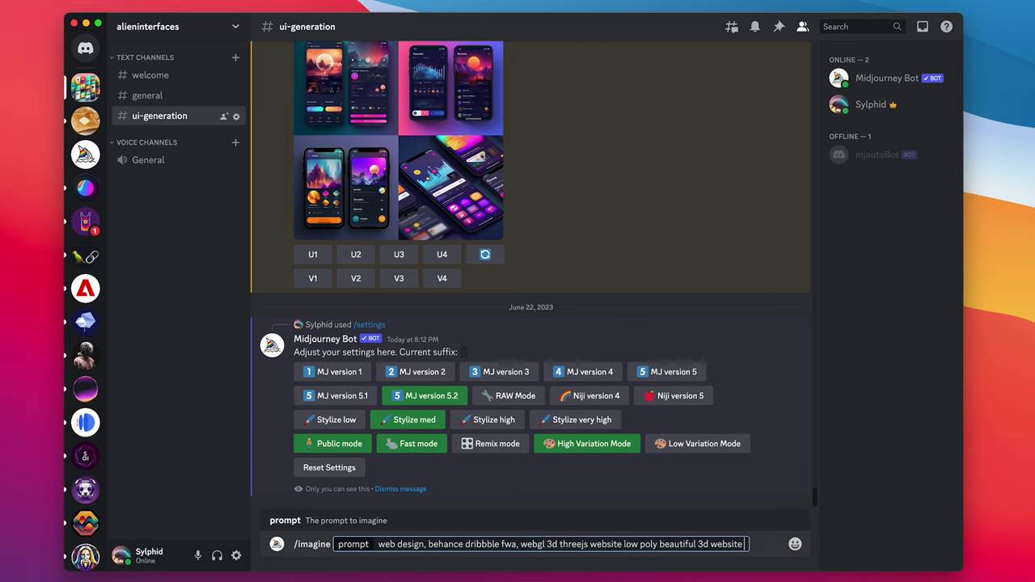
{"action": "key", "text": "Return"}
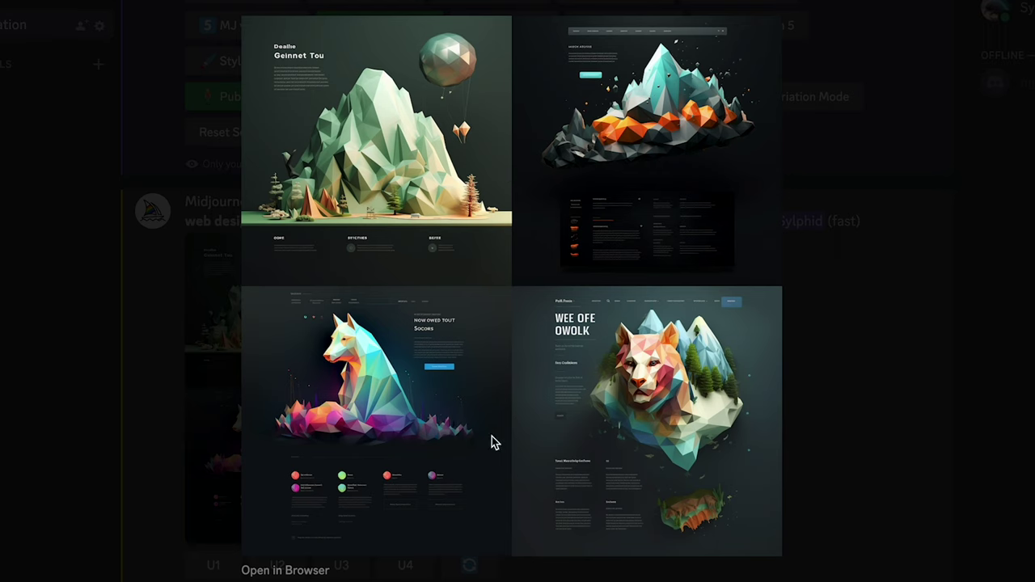
- Close the enlarged preview and upscale the second image of the generated grid
{"action": "left_click", "coordinate": [852, 400]}
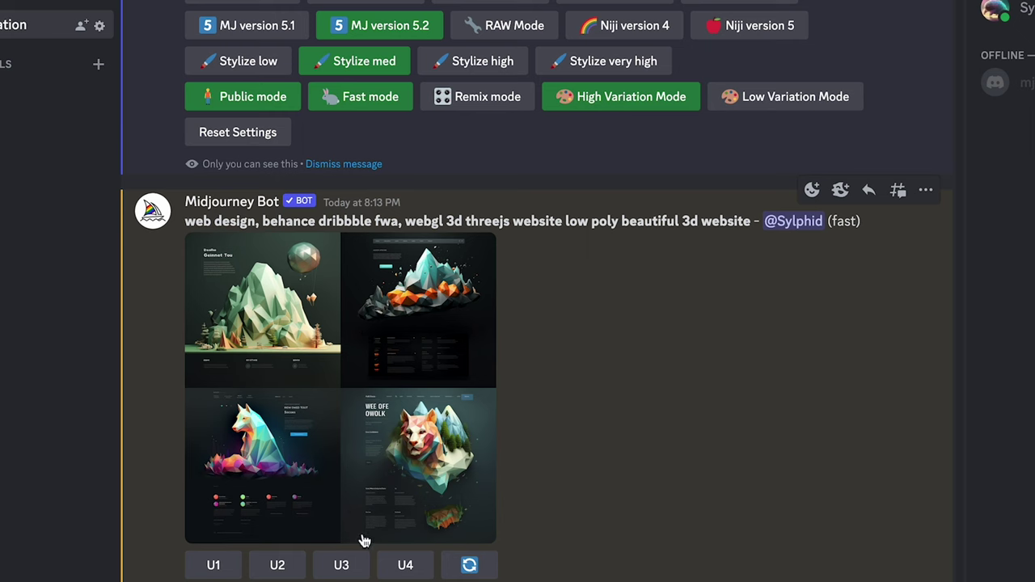
{"action": "left_click", "coordinate": [276, 566]}
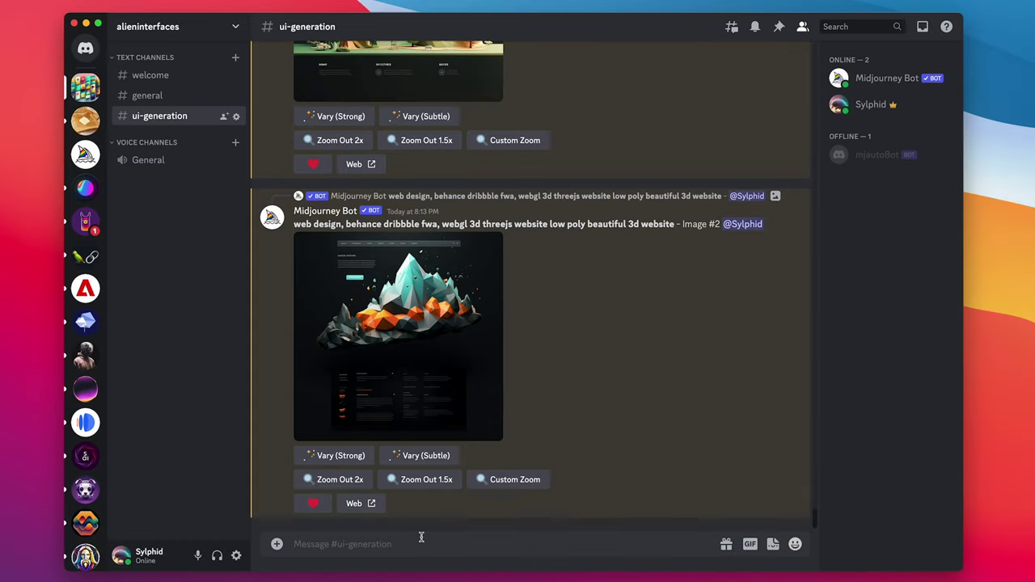
- Generate images with "web design, behance dribbble fwa, webgl 3d threejs website low poly beautiful 3d website --stylize 1000" and enlarge the grid
{"action": "type", "text": "/imag"}
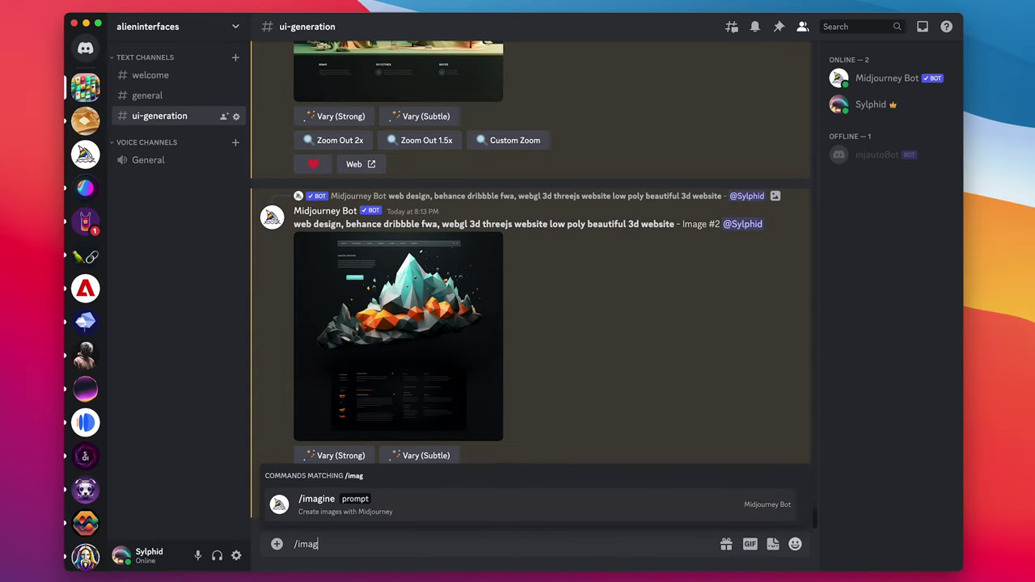
{"action": "key", "text": "Tab"}
{"action": "type", "text": "web design, behance dribbble fwa, webgl 3d threejs website low poly beautiful 3d website"}
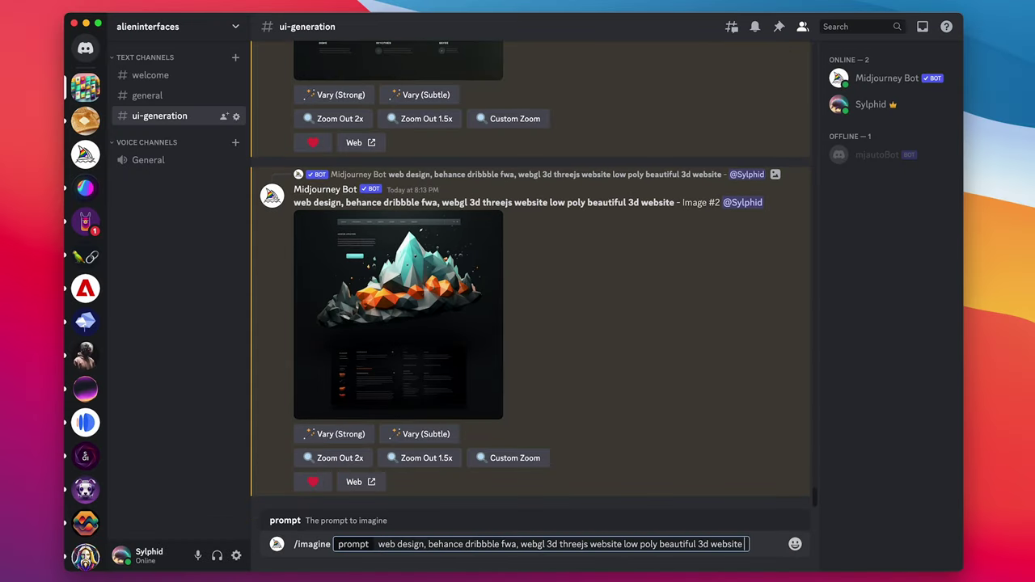
{"action": "type", "text": "--styliz"}
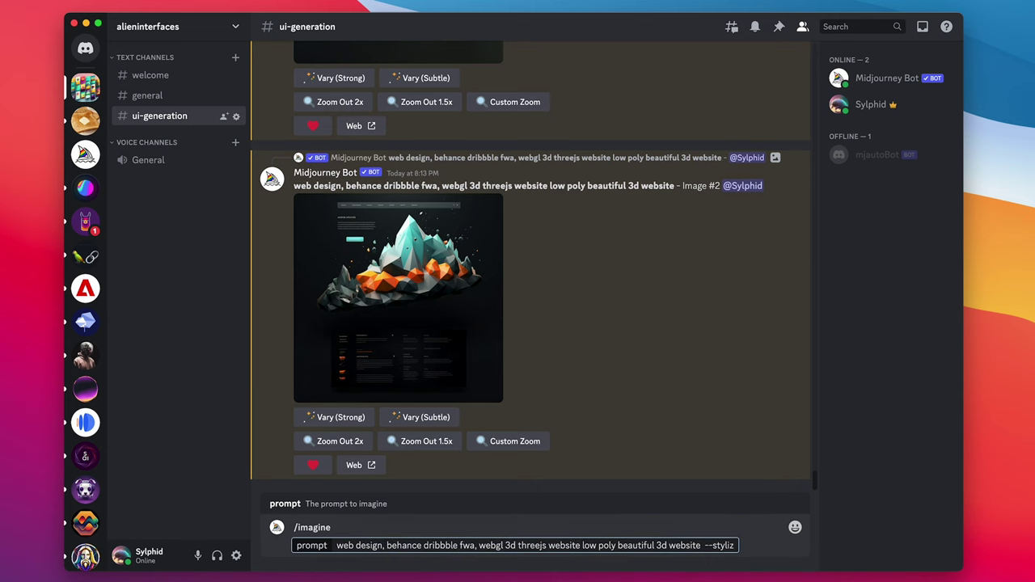
{"action": "type", "text": "e 1000"}
{"action": "key", "text": "Return"}
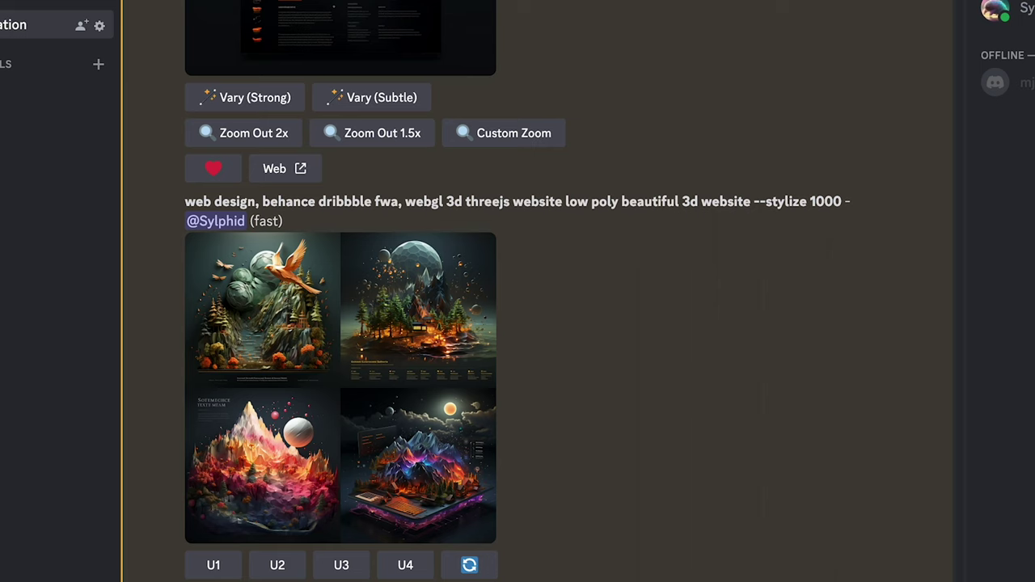
{"action": "left_click", "coordinate": [326, 423]}
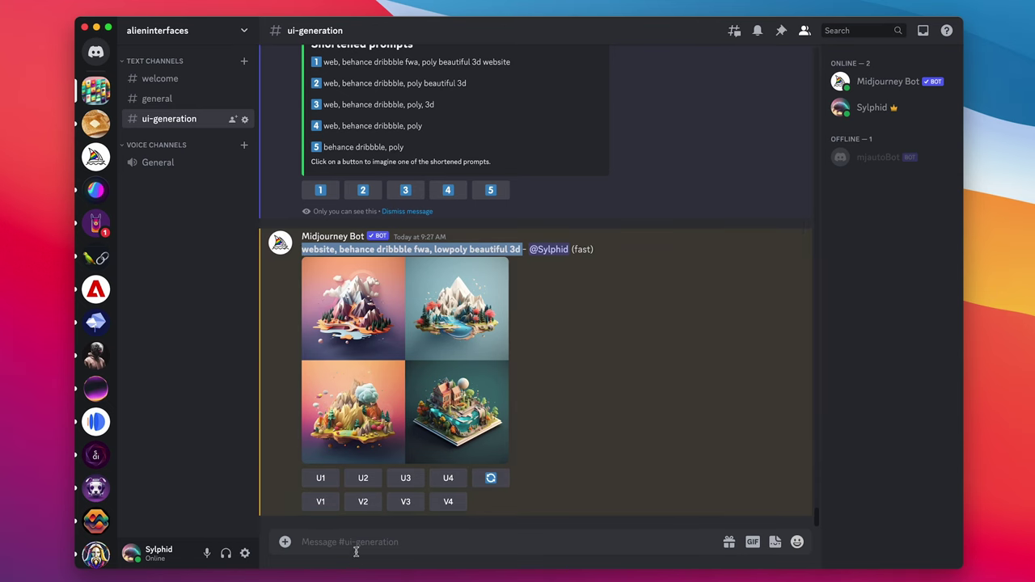
- Run the /shorten command on the prompt "website, behance dribbble fwa, lowpoly beautiful 3d"
{"action": "left_click", "coordinate": [363, 545]}
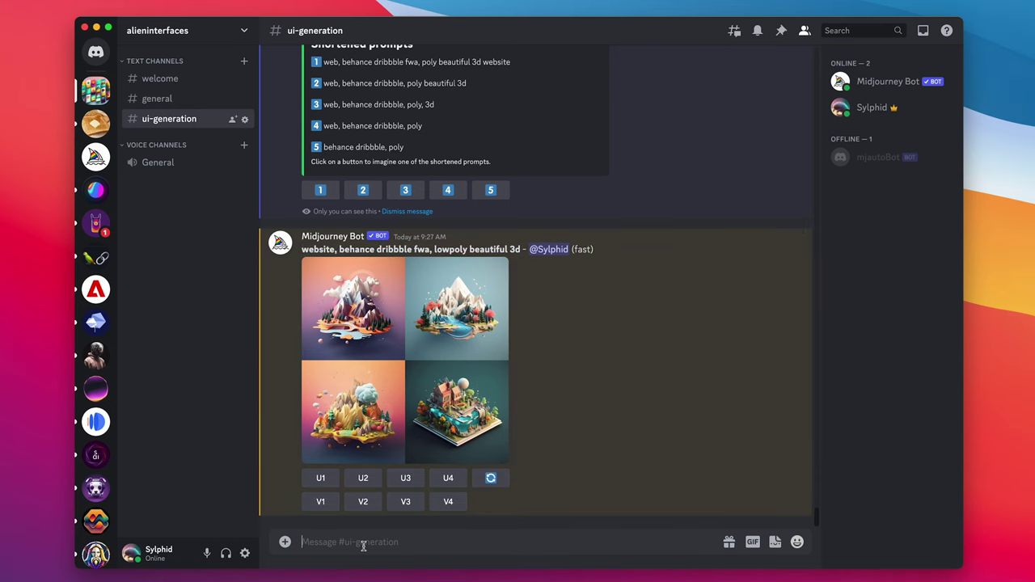
{"action": "type", "text": "/shorte"}
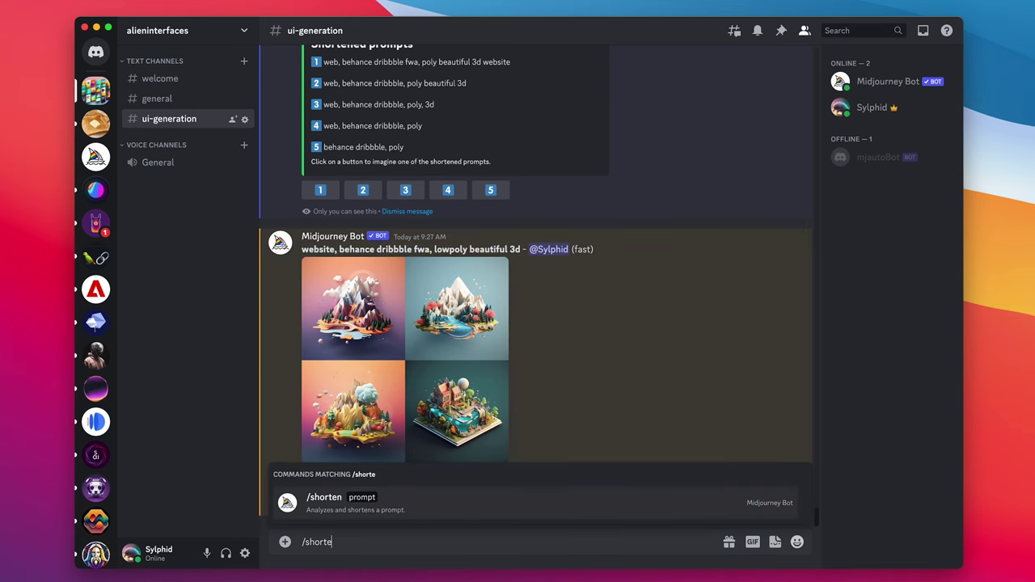
{"action": "type", "text": "n"}
{"action": "key", "text": "Tab"}
{"action": "type", "text": "website, behance dribbble fwa, lowpoly beautiful 3d"}
{"action": "key", "text": "Return"}
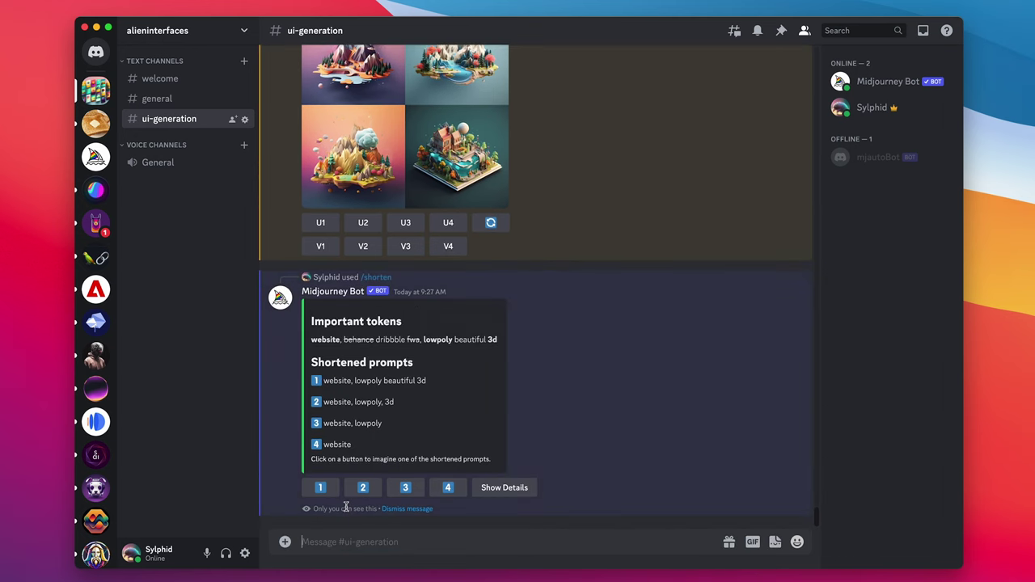
- Show the details of the shortened prompt analysis and examine the weight of each token
{"action": "left_click", "coordinate": [504, 488]}
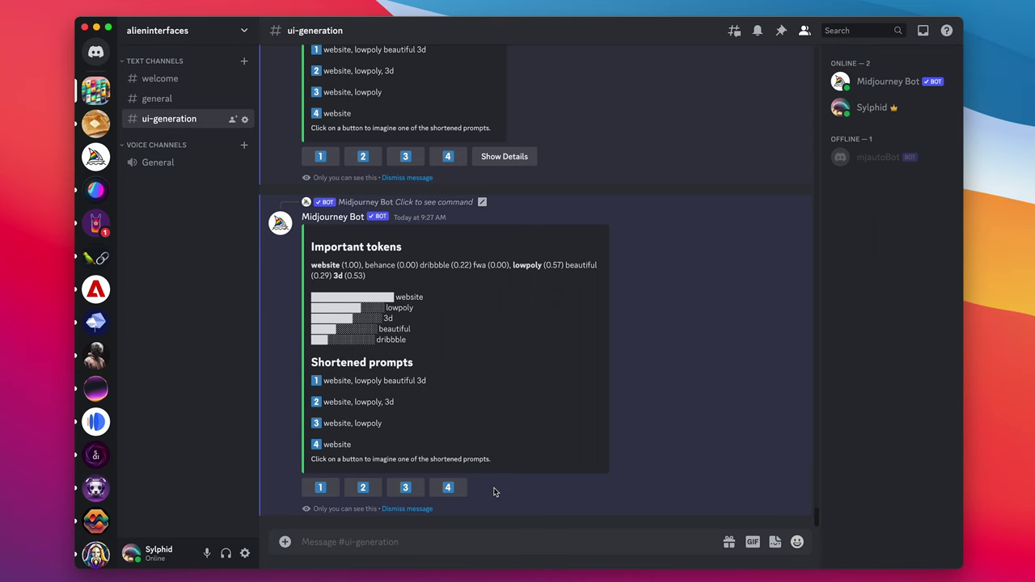
{"action": "scroll", "coordinate": [484, 400], "scroll_direction": "up", "scroll_amount": 1}
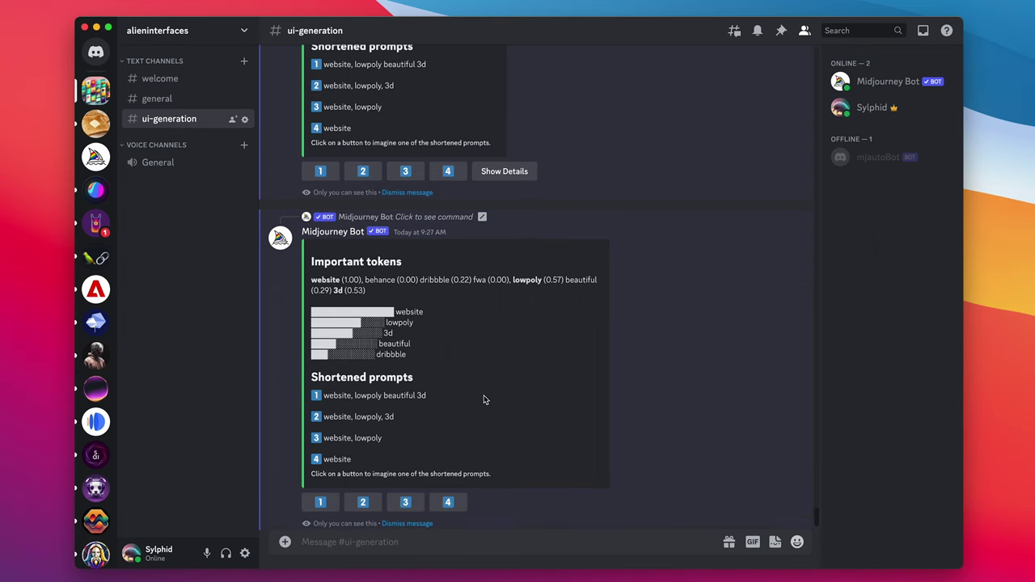
{"action": "scroll", "coordinate": [483, 400], "scroll_direction": "up", "scroll_amount": 1}
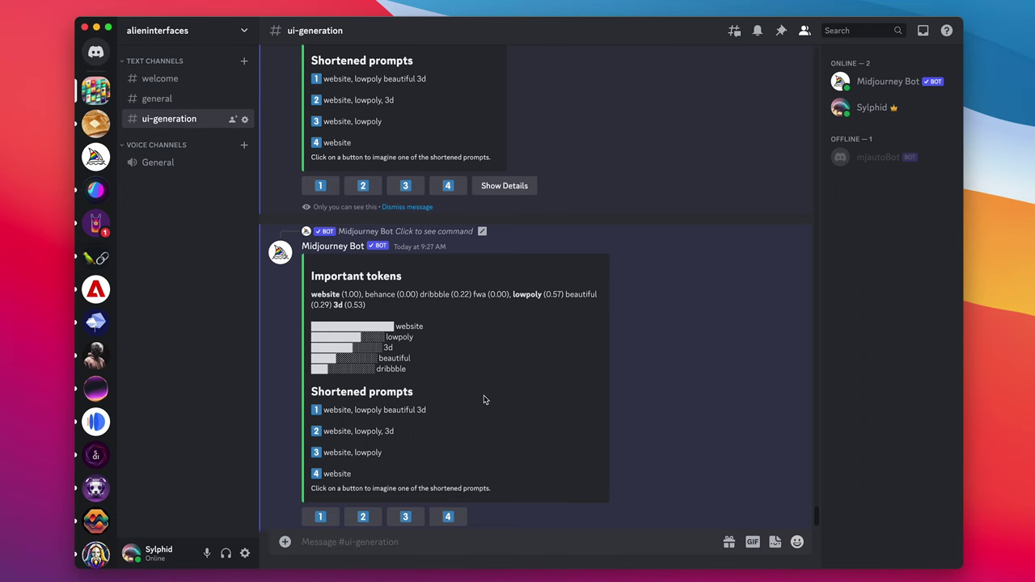
{"action": "scroll", "coordinate": [485, 400], "scroll_direction": "up", "scroll_amount": 3}
{"action": "scroll", "coordinate": [485, 398], "scroll_direction": "down", "scroll_amount": 4}
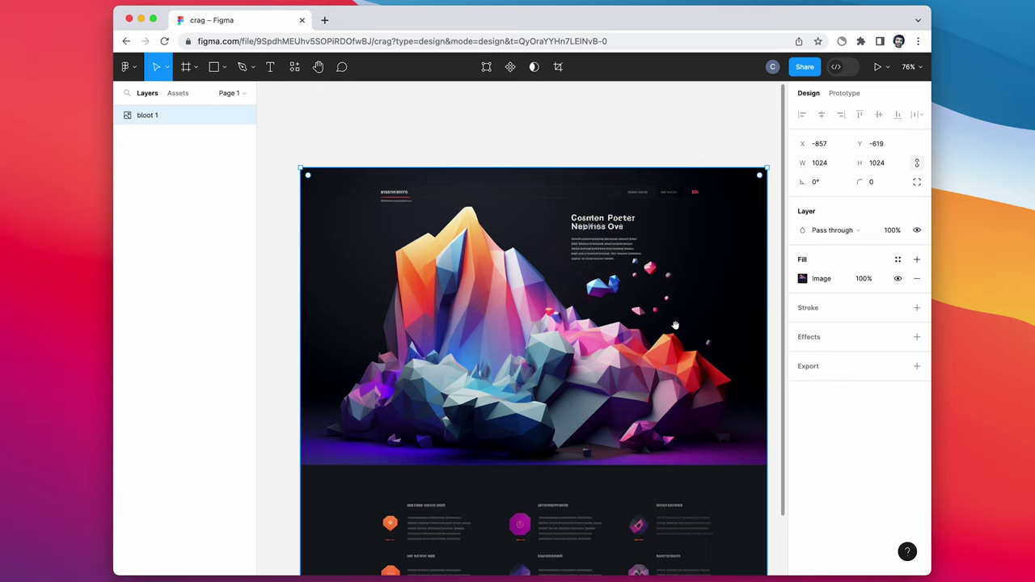
- In Figma's crag file, draw a section about 1732 × 1302 enclosing the bloot 1 image
{"action": "scroll", "coordinate": [644, 255], "scroll_direction": "down", "scroll_amount": 3}
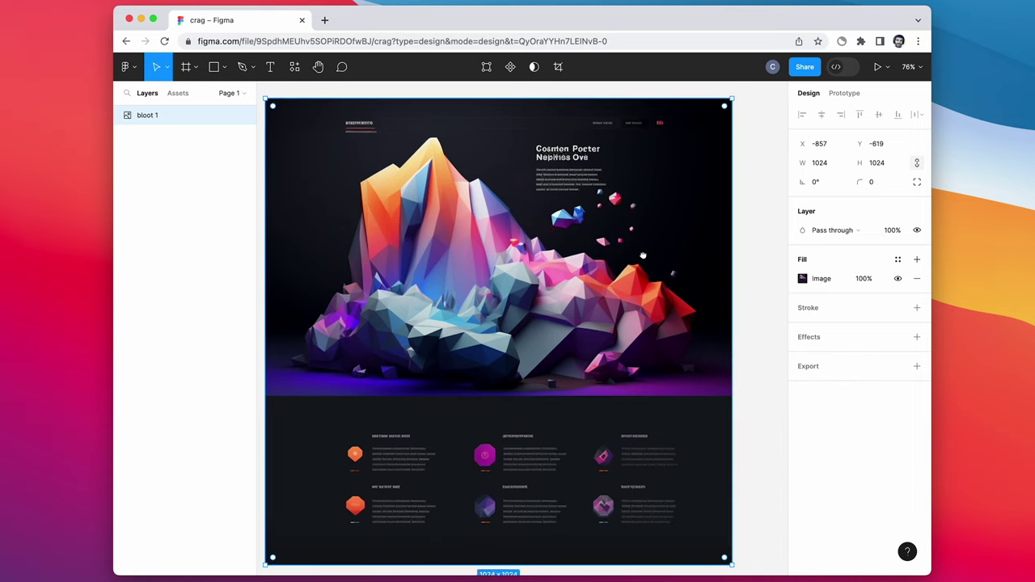
{"action": "scroll", "coordinate": [644, 255], "scroll_direction": "up", "scroll_amount": 1}
{"action": "scroll", "coordinate": [650, 284], "scroll_direction": "down", "scroll_amount": 2}
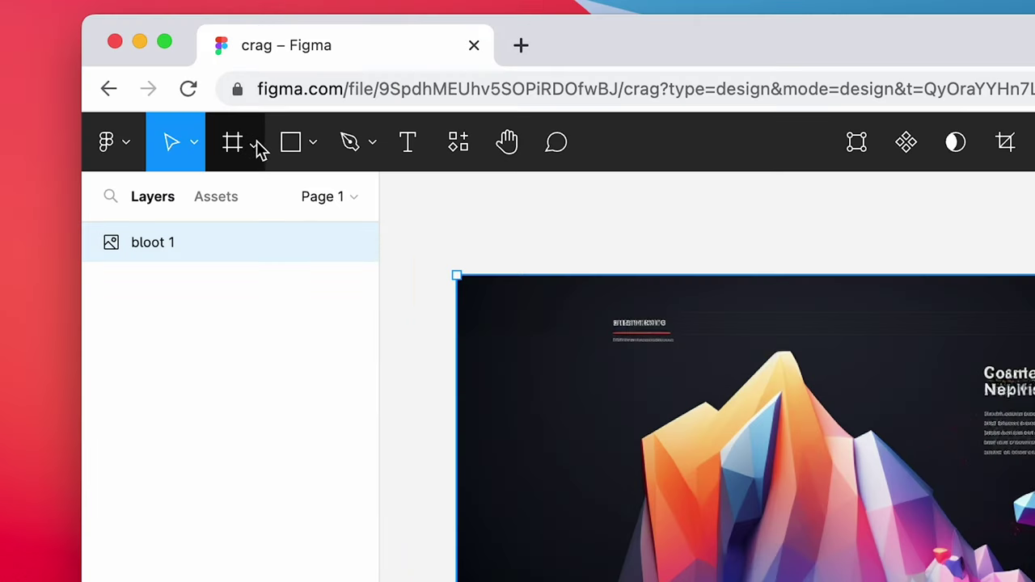
{"action": "left_click", "coordinate": [197, 67]}
{"action": "left_click", "coordinate": [210, 117]}
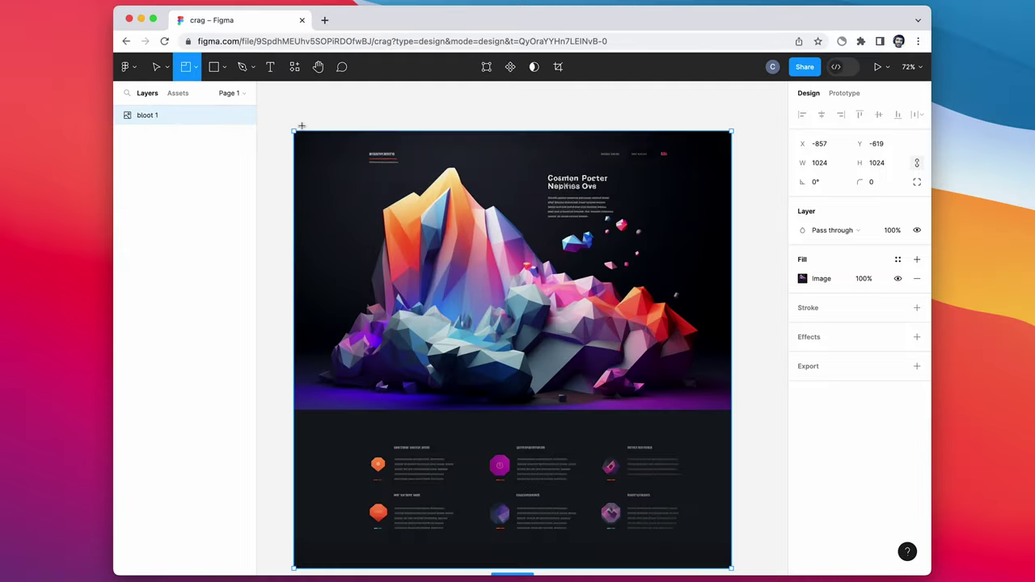
{"action": "left_click_drag", "start_coordinate": [271, 99], "coordinate": [753, 556]}
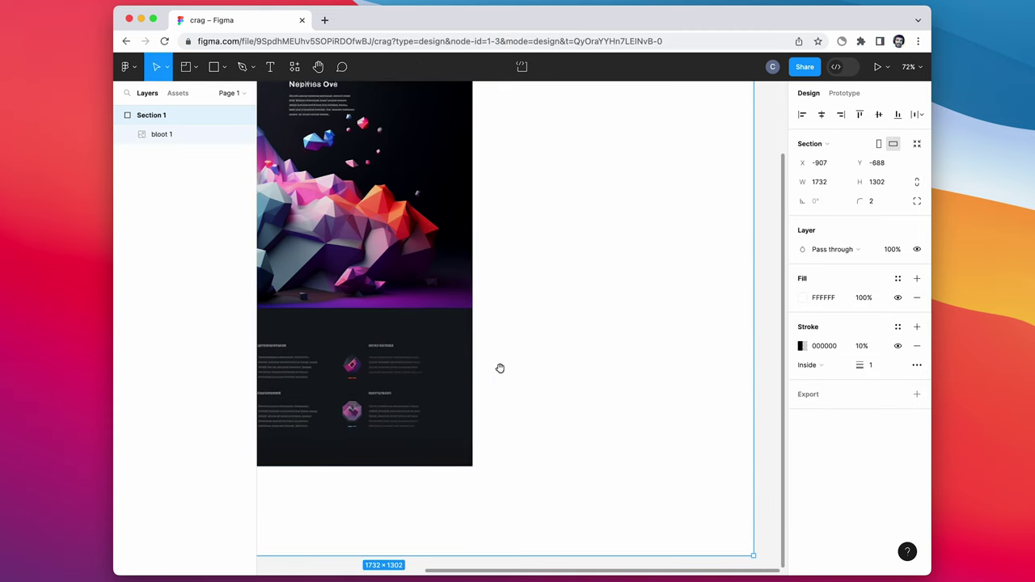
- Draw a frame inside the section over the bloot 1 mockup image, starting from the image's upper-left corner
{"action": "left_click_drag", "start_coordinate": [500, 326], "coordinate": [740, 435]}
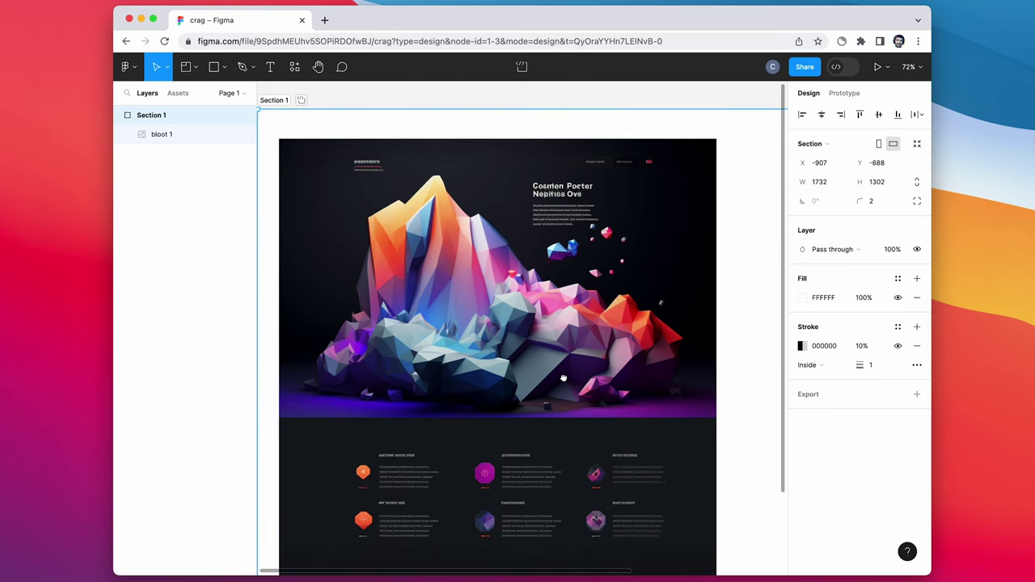
{"action": "left_click_drag", "start_coordinate": [580, 377], "coordinate": [597, 417]}
{"action": "left_click", "coordinate": [197, 67]}
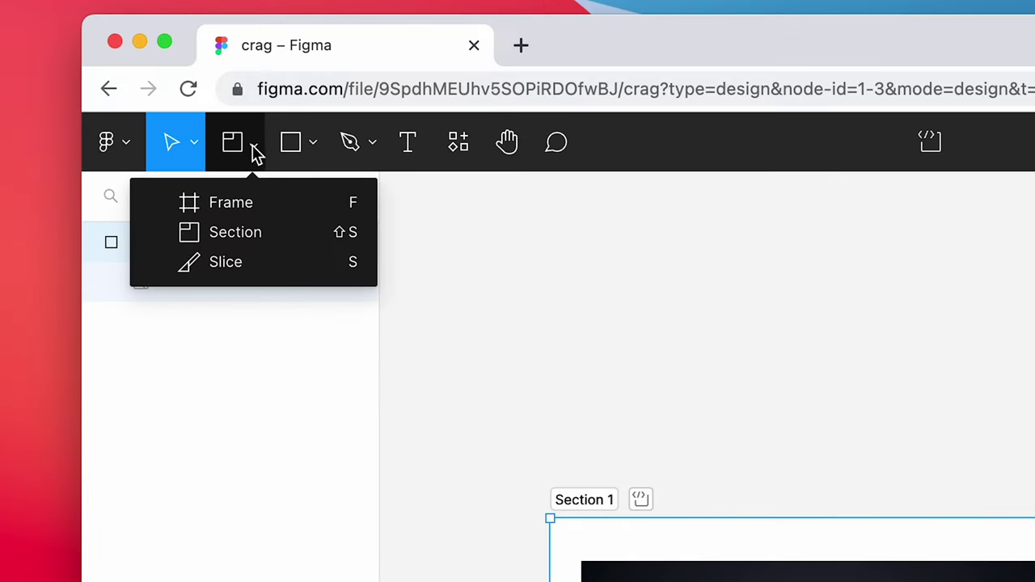
{"action": "left_click", "coordinate": [282, 205]}
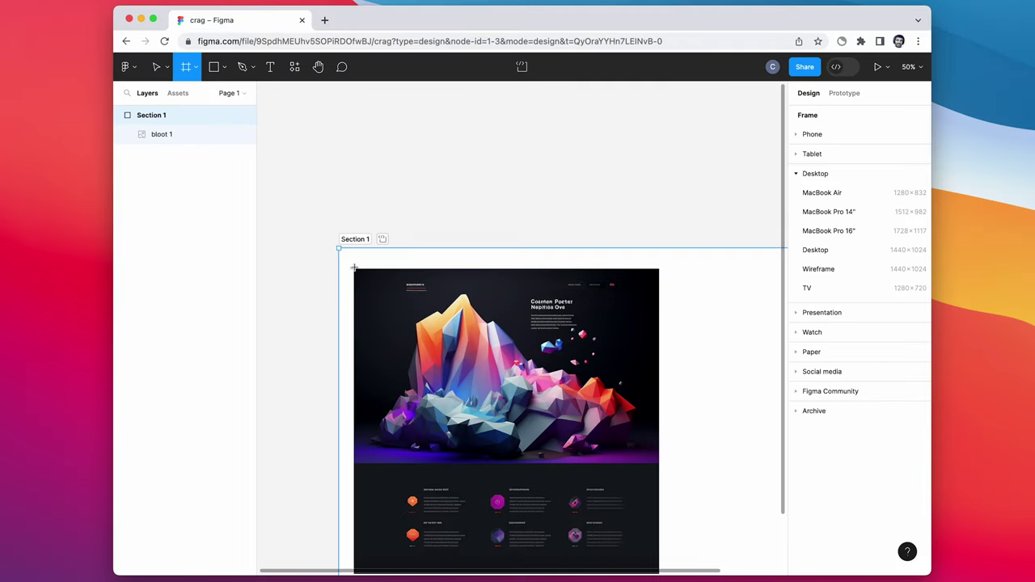
{"action": "mouse_move", "coordinate": [354, 268]}
{"action": "left_mouse_down"}
{"action": "mouse_move", "coordinate": [590, 454]}
{"action": "mouse_move", "coordinate": [639, 558]}
{"action": "mouse_move", "coordinate": [665, 476]}
{"action": "left_mouse_up"}
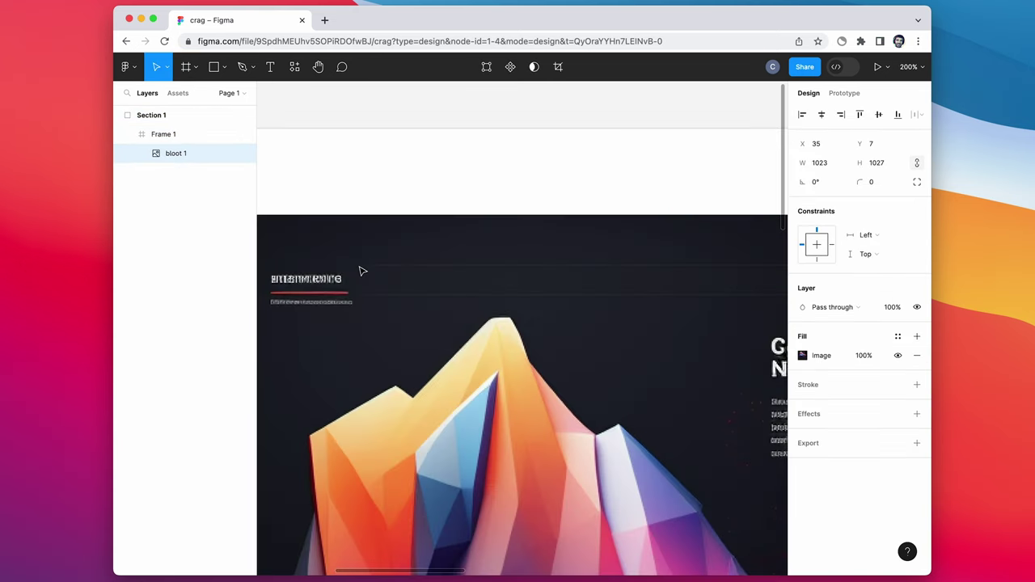
- Draw a rectangle about 530 × 25 over the navigation bar in the mockup's header
{"action": "left_click", "coordinate": [209, 70]}
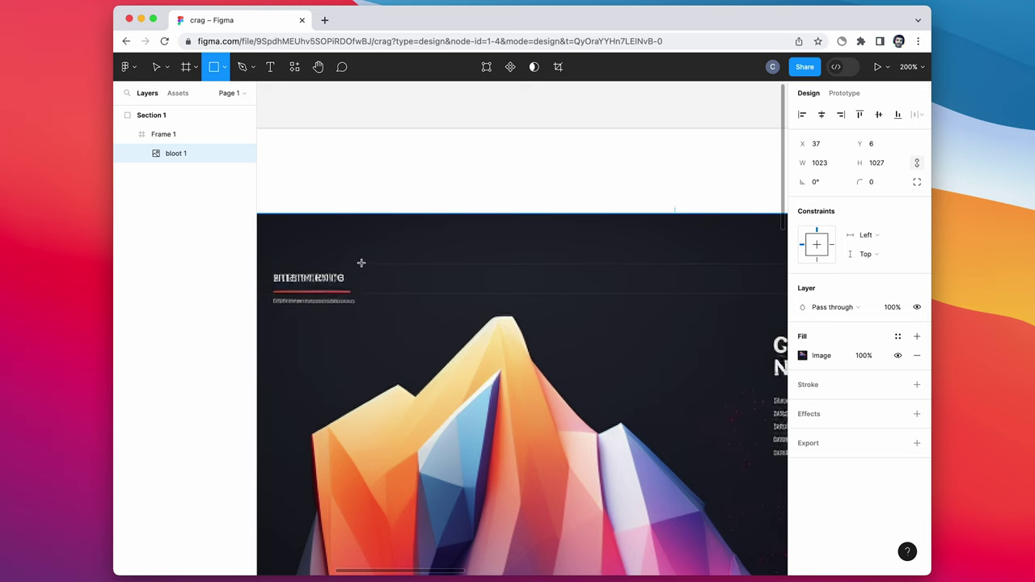
{"action": "mouse_move", "coordinate": [362, 264]}
{"action": "left_mouse_down"}
{"action": "mouse_move", "coordinate": [489, 292]}
{"action": "mouse_move", "coordinate": [789, 294]}
{"action": "mouse_move", "coordinate": [542, 298]}
{"action": "mouse_move", "coordinate": [679, 298]}
{"action": "left_mouse_up"}
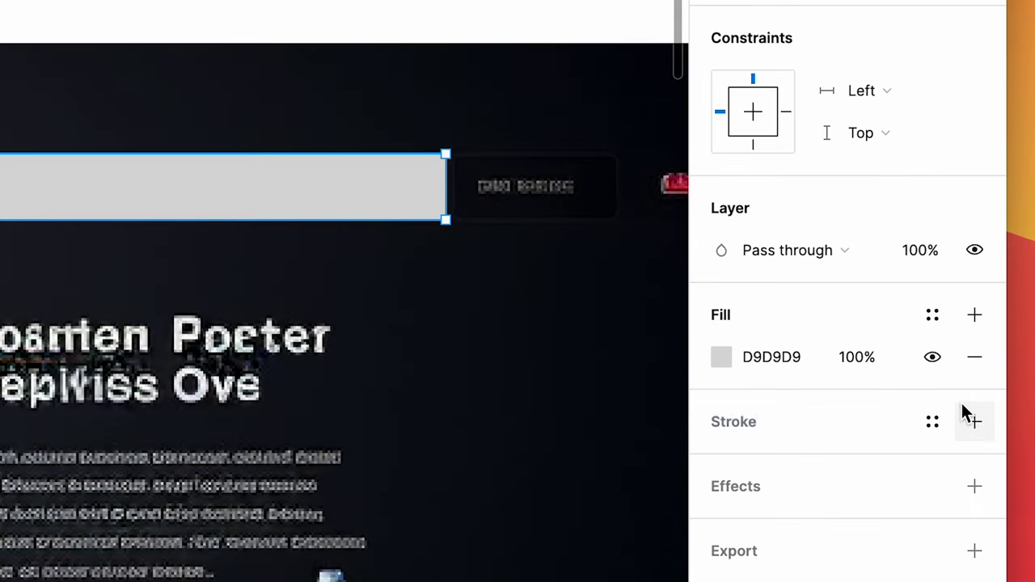
- Style the header rectangle with a white FFFFFF inside stroke, no fill, a corner radius of 3 and a reduced layer opacity
{"action": "left_click", "coordinate": [916, 384]}
{"action": "left_click", "coordinate": [721, 465]}
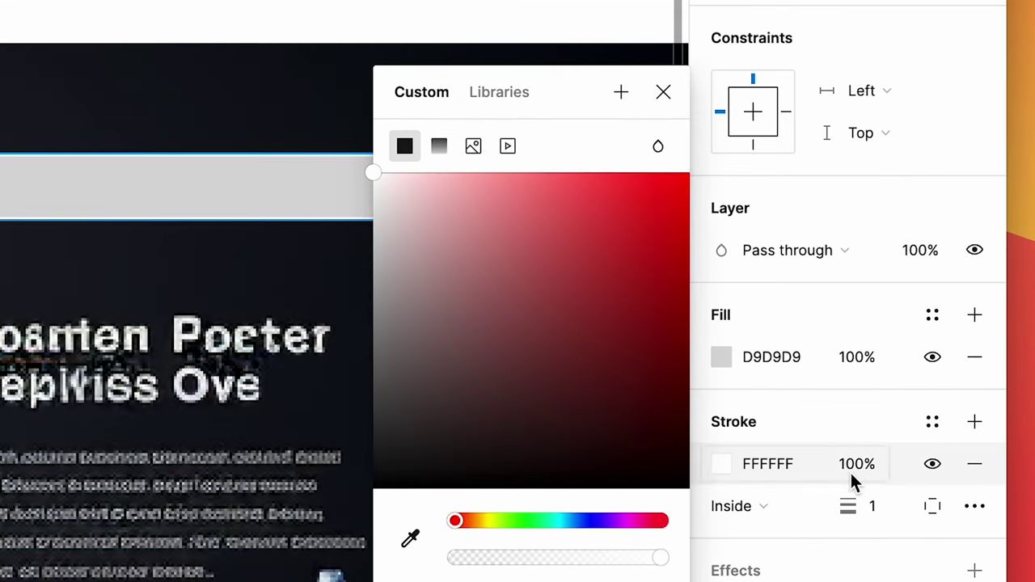
{"action": "left_click", "coordinate": [975, 357]}
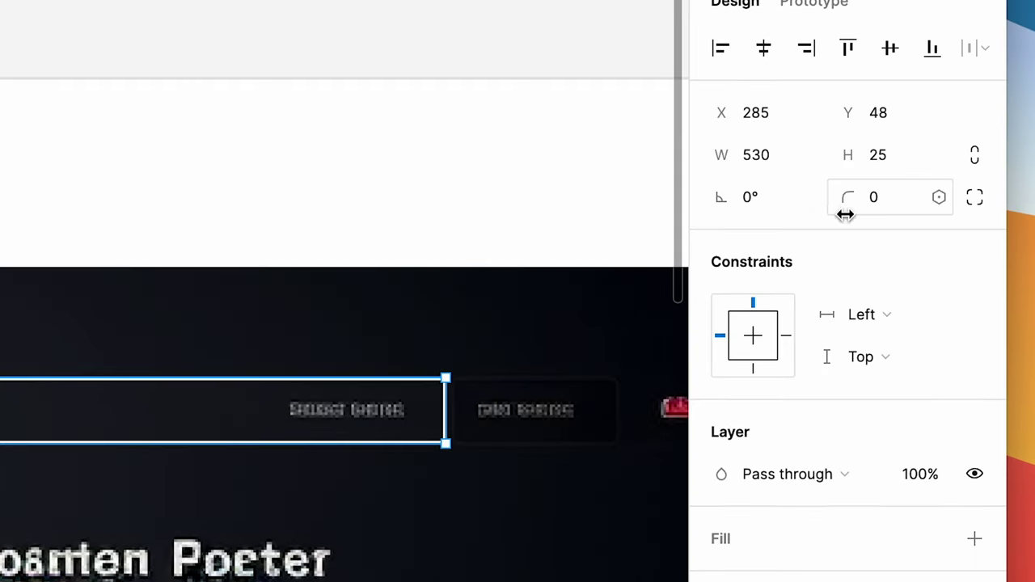
{"action": "left_click_drag", "start_coordinate": [846, 215], "coordinate": [925, 199]}
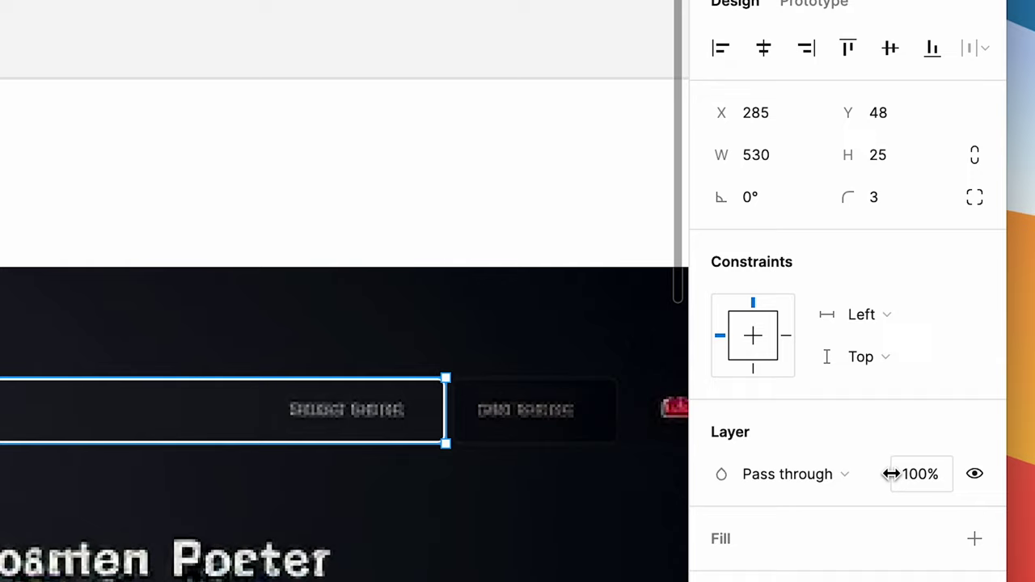
{"action": "left_click_drag", "start_coordinate": [890, 474], "coordinate": [612, 467]}
- Add the placeholder text "asdfasdfa" over the label in the navigation bar and group it with the rectangle
{"action": "key", "text": "t"}
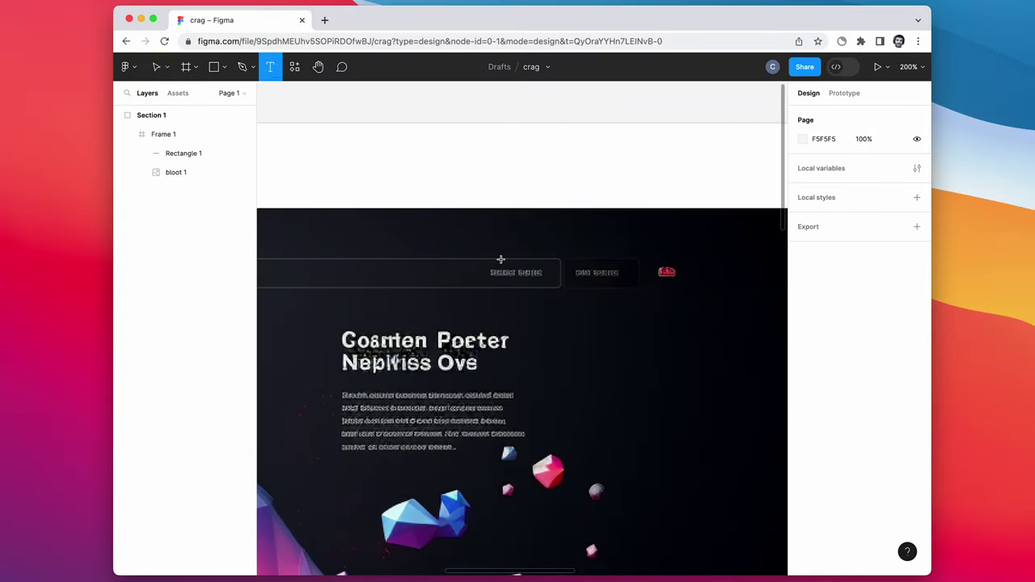
{"action": "left_click", "coordinate": [501, 200]}
{"action": "type", "text": "asdfasdfa"}
{"action": "key", "text": "Escape"}
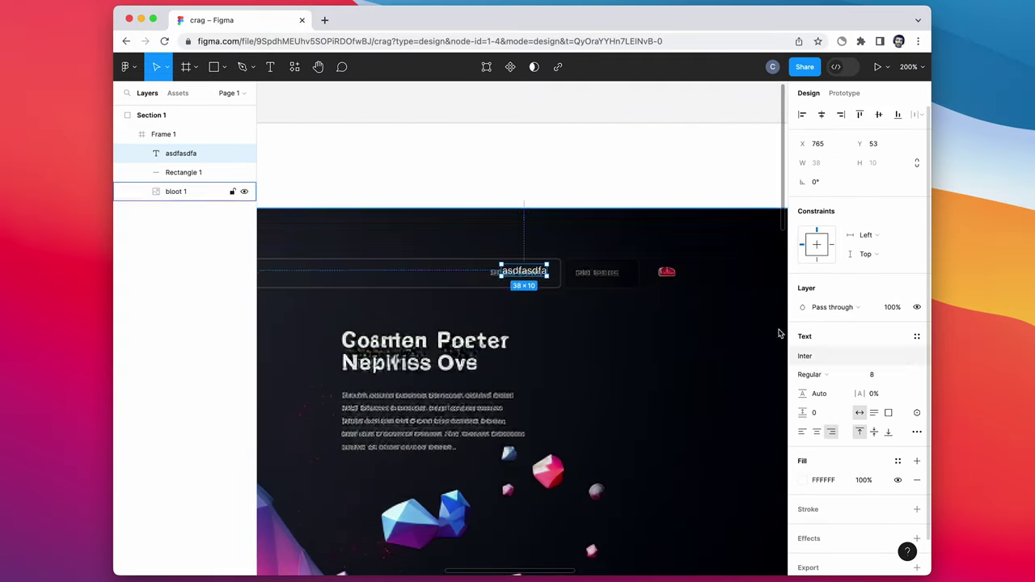
{"action": "left_click", "coordinate": [184, 172], "text": "shift"}
{"action": "key", "text": "super+g"}
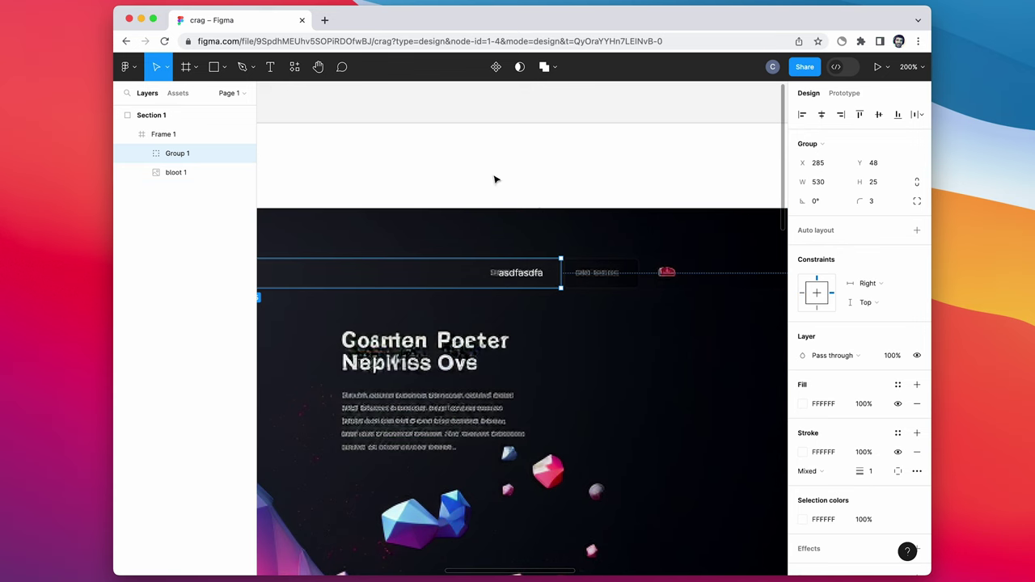
- Draw a frame about 682 × 39 around the navigation bar group in the mockup's header
{"action": "scroll", "coordinate": [494, 178], "scroll_direction": "left", "scroll_amount": 10}
{"action": "key", "text": "f"}
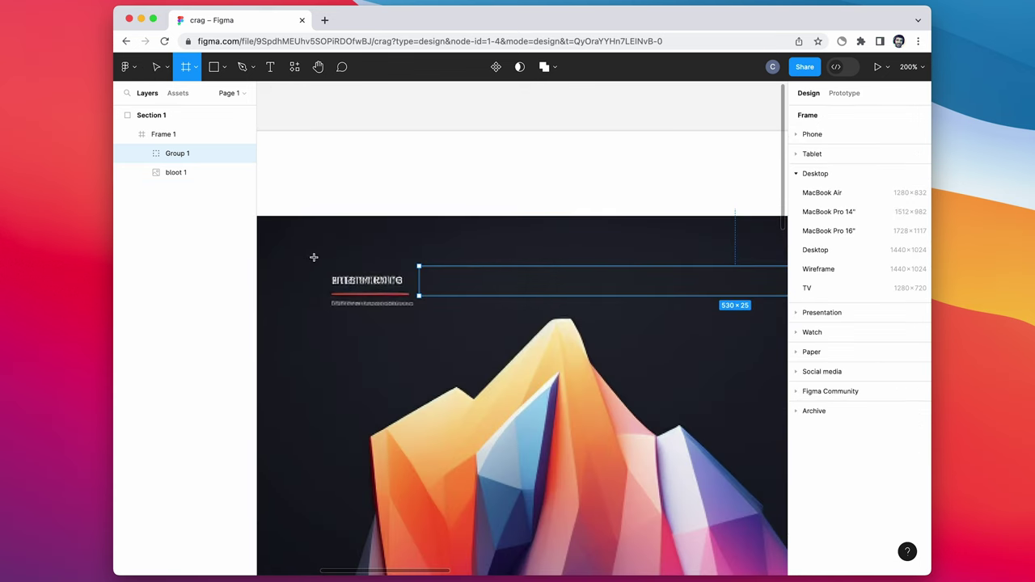
{"action": "left_click_drag", "start_coordinate": [314, 257], "coordinate": [742, 303]}
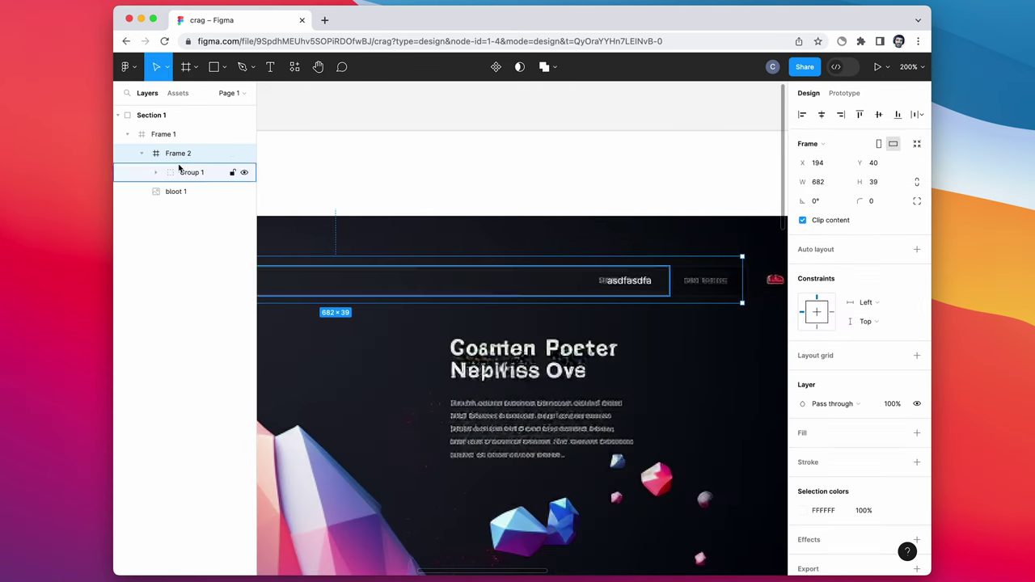
- Try adding auto layout with centred alignment to the rectangle-and-text group inside the header frame
{"action": "left_click", "coordinate": [185, 171]}
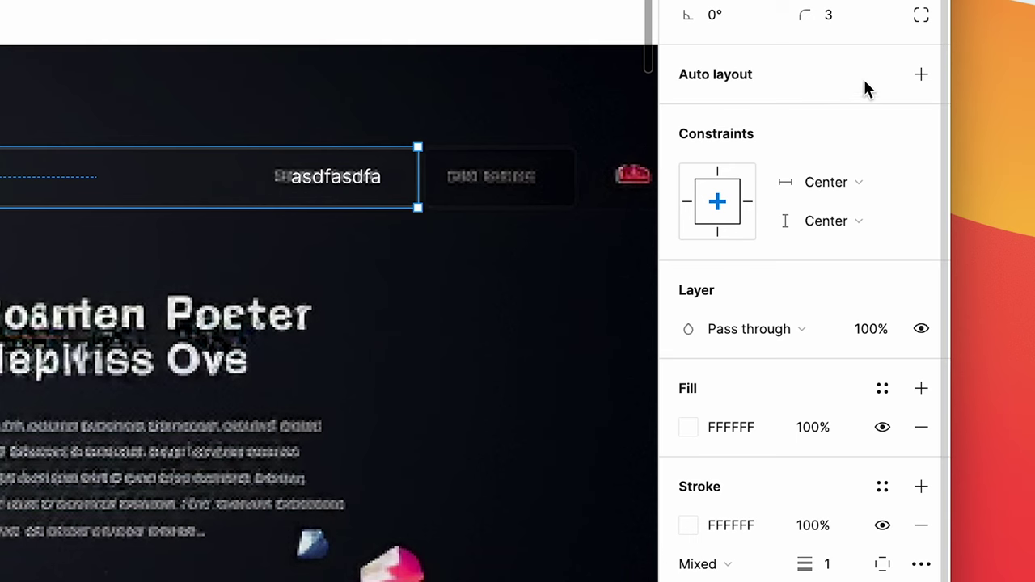
{"action": "left_click", "coordinate": [921, 73]}
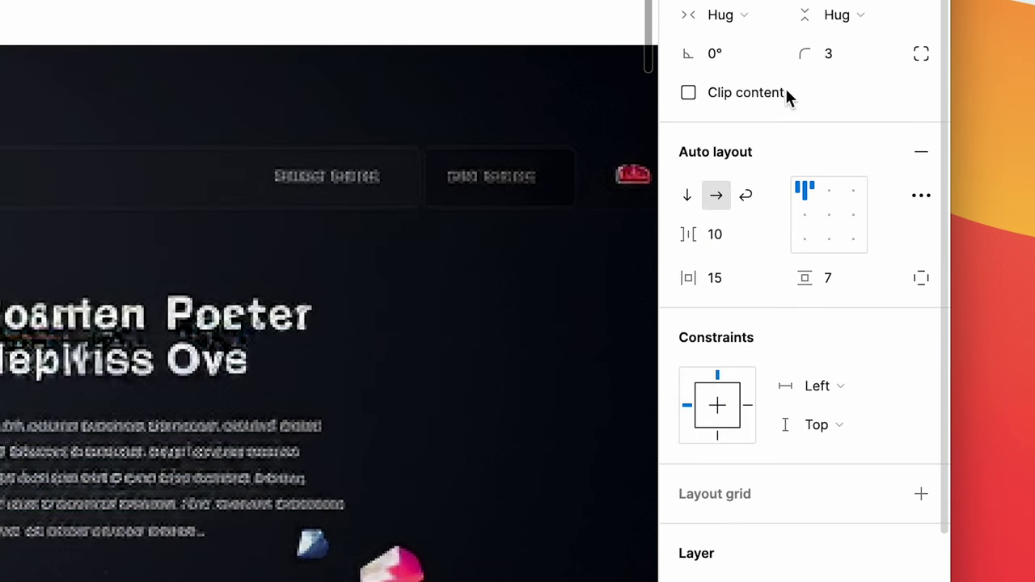
{"action": "left_click", "coordinate": [824, 216]}
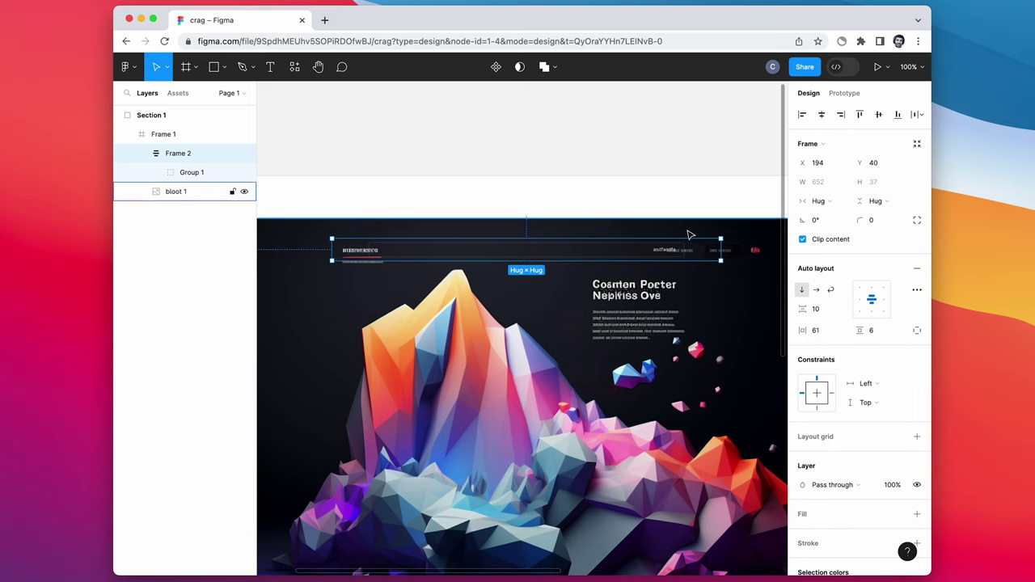
- Duplicate the navigation text out of its group into the header frame and set the frame's auto layout to horizontal
{"action": "left_click", "coordinate": [666, 252]}
{"action": "left_click", "coordinate": [666, 253]}
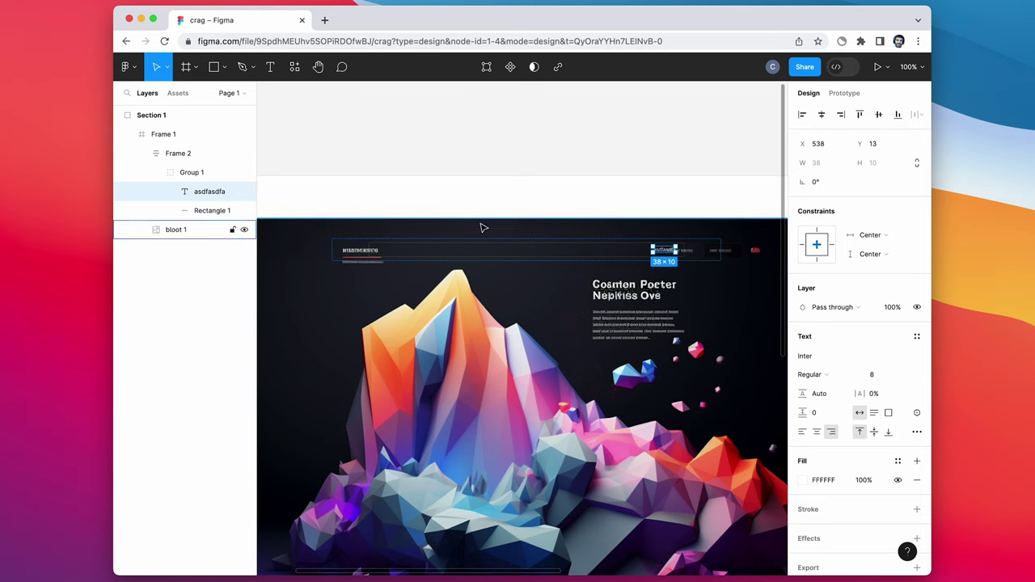
{"action": "left_click_drag", "start_coordinate": [196, 194], "coordinate": [195, 166]}
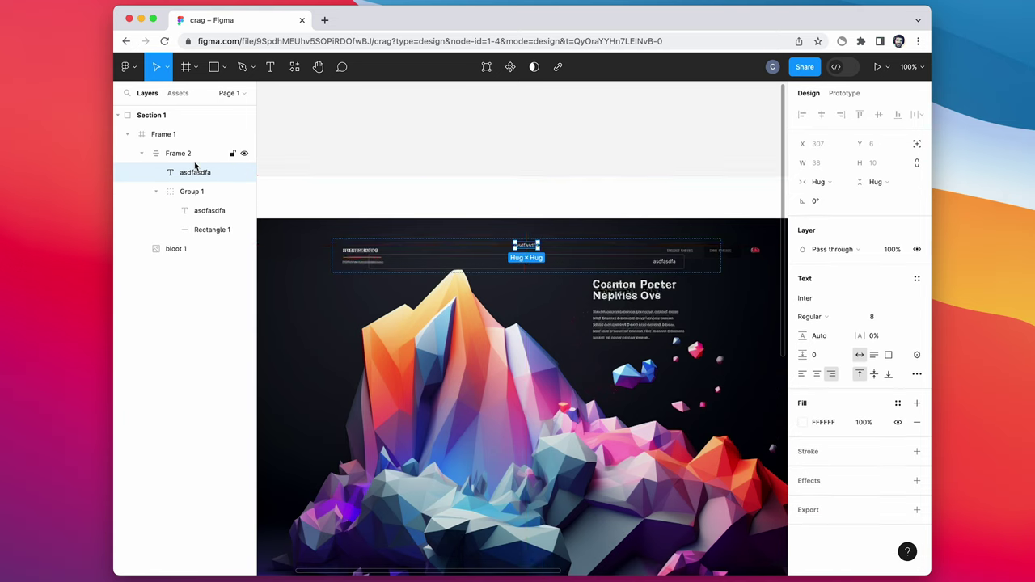
{"action": "left_click", "coordinate": [190, 155]}
{"action": "left_click", "coordinate": [816, 290]}
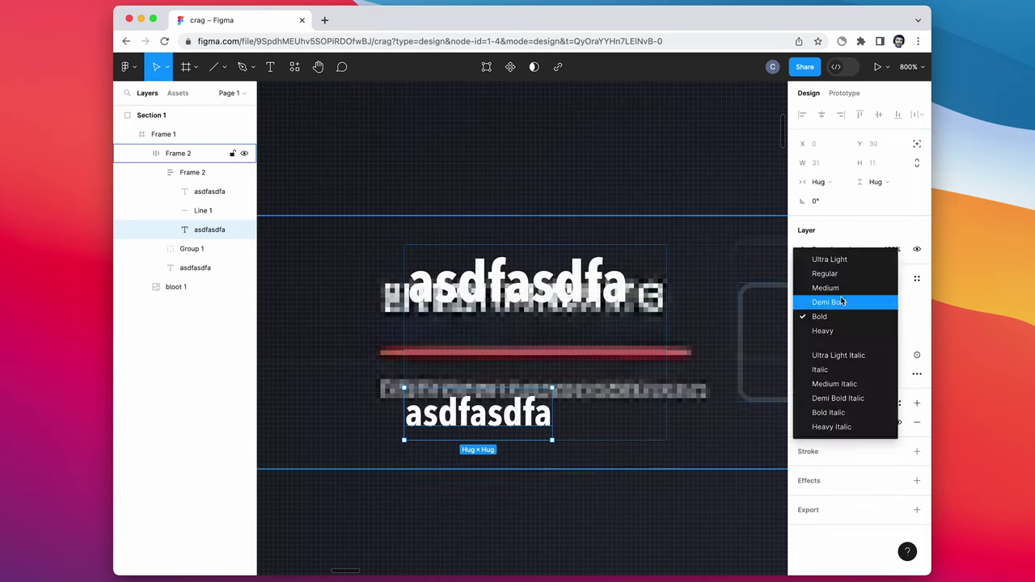
- Set the weight of the smaller text beneath the logo's red line to Demi Bold
{"action": "left_click", "coordinate": [829, 302]}
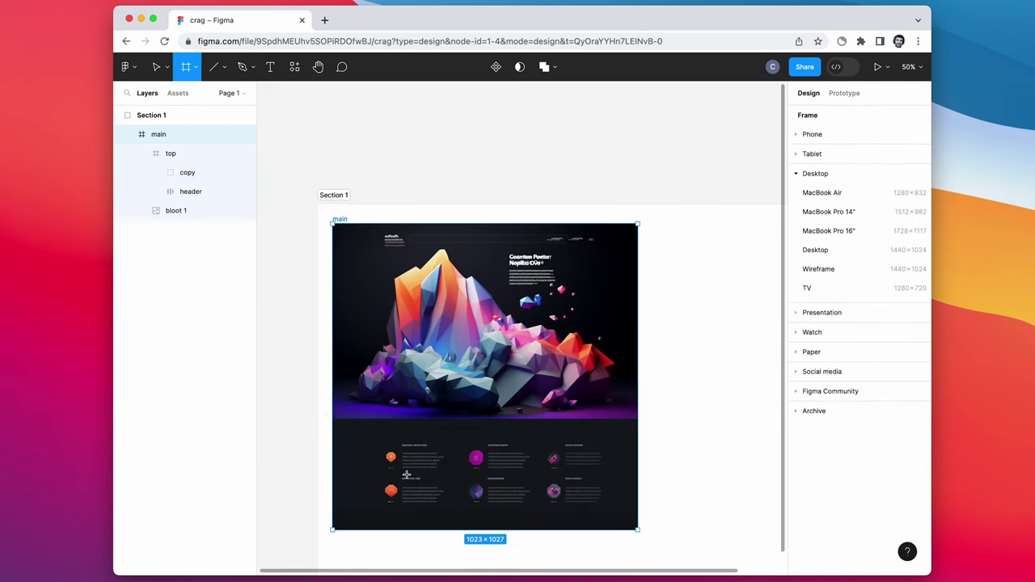
- Draw a frame about 1023 × 377 over the mockup's dark lower area and order it below the top frame
{"action": "left_click_drag", "start_coordinate": [332, 417], "coordinate": [639, 529]}
{"action": "left_click_drag", "start_coordinate": [178, 134], "coordinate": [178, 181]}
- Rename the lower frame "bottom" and set its fill opacity to 0%
{"action": "double_click", "coordinate": [177, 174]}
{"action": "type", "text": "bottom"}
{"action": "key", "text": "Return"}
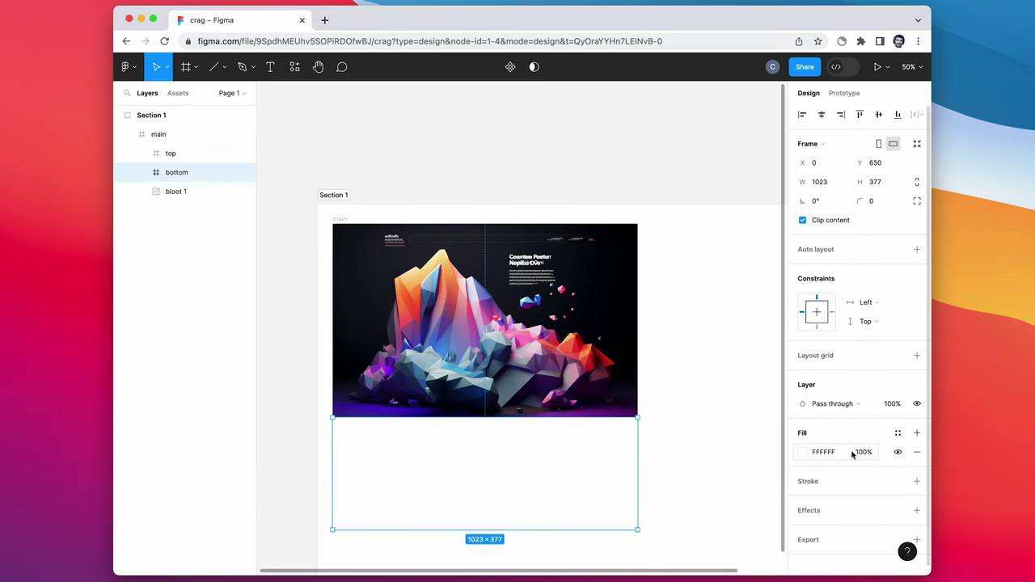
{"action": "left_click_drag", "start_coordinate": [853, 454], "coordinate": [677, 445]}
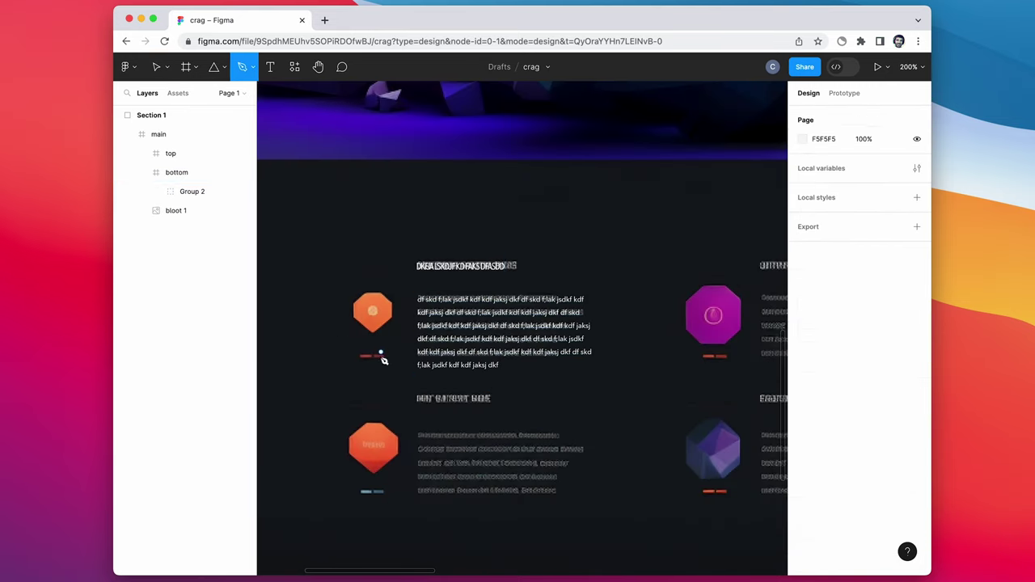
- Trace the outline of the first orange gem icon as a closed vector shape with the Pen tool
{"action": "left_click", "coordinate": [381, 293]}
{"action": "left_click", "coordinate": [392, 317]}
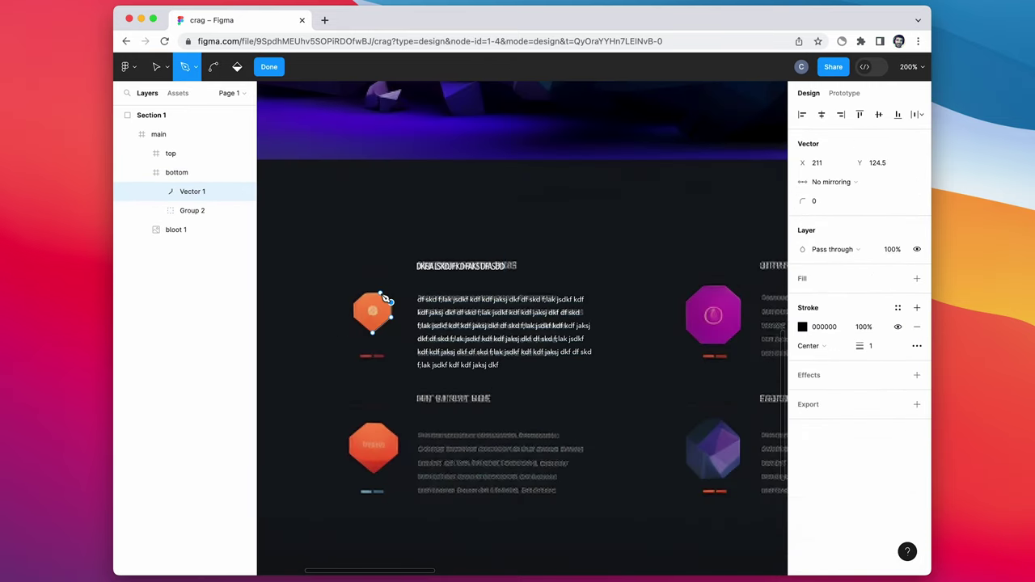
{"action": "left_click", "coordinate": [372, 332]}
{"action": "left_click", "coordinate": [354, 309]}
{"action": "left_click", "coordinate": [353, 305]}
{"action": "left_click", "coordinate": [352, 317]}
{"action": "left_click", "coordinate": [372, 332]}
- Add a fill to the traced gem shape and sample its colour F26434 from the mockup
{"action": "left_click", "coordinate": [803, 327]}
{"action": "left_click", "coordinate": [917, 278]}
{"action": "left_click", "coordinate": [802, 297]}
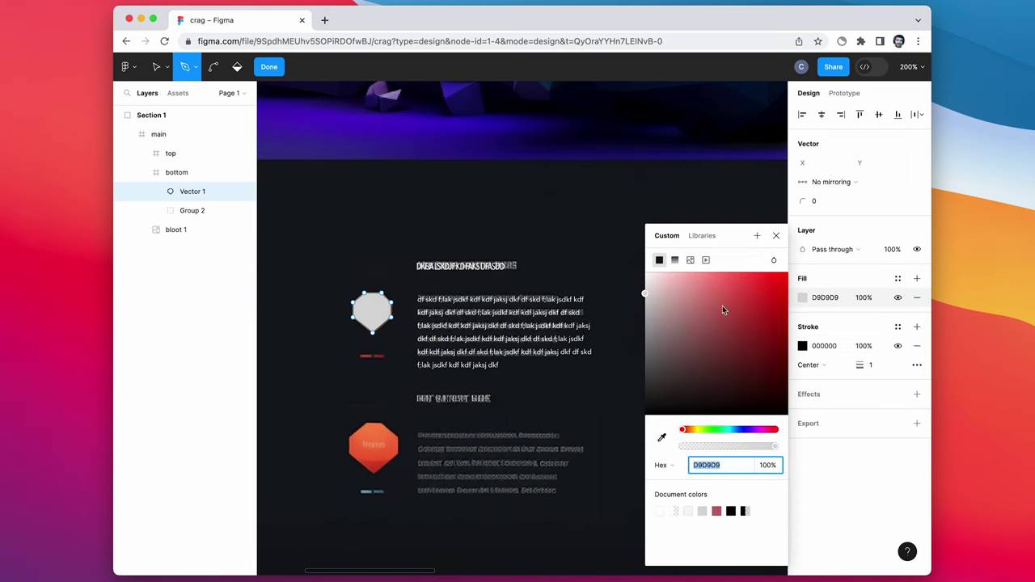
{"action": "key", "text": "i"}
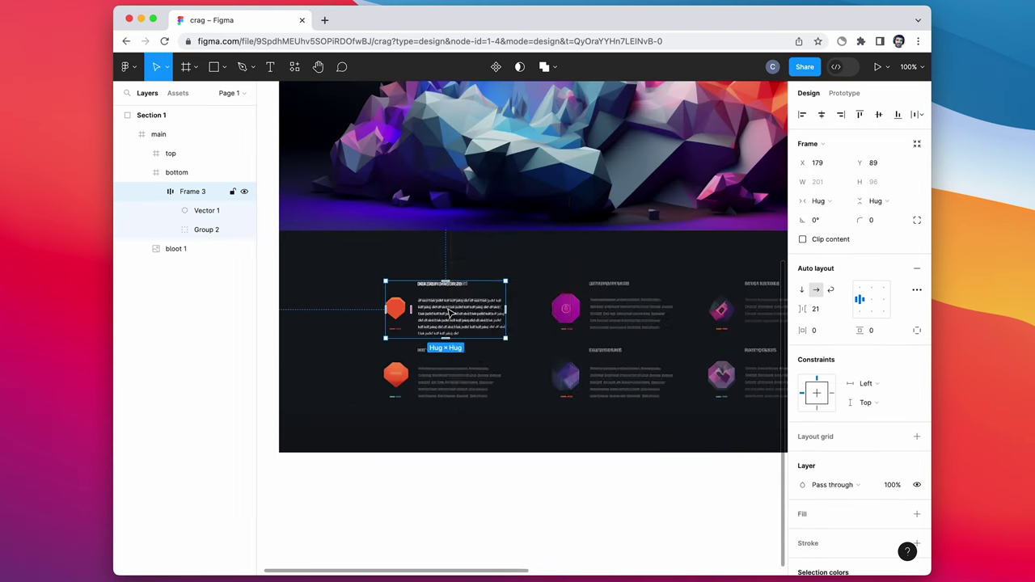
- Turn the first feature card's frame into a component and move it to the empty area below the mockup
{"action": "right_click", "coordinate": [448, 311]}
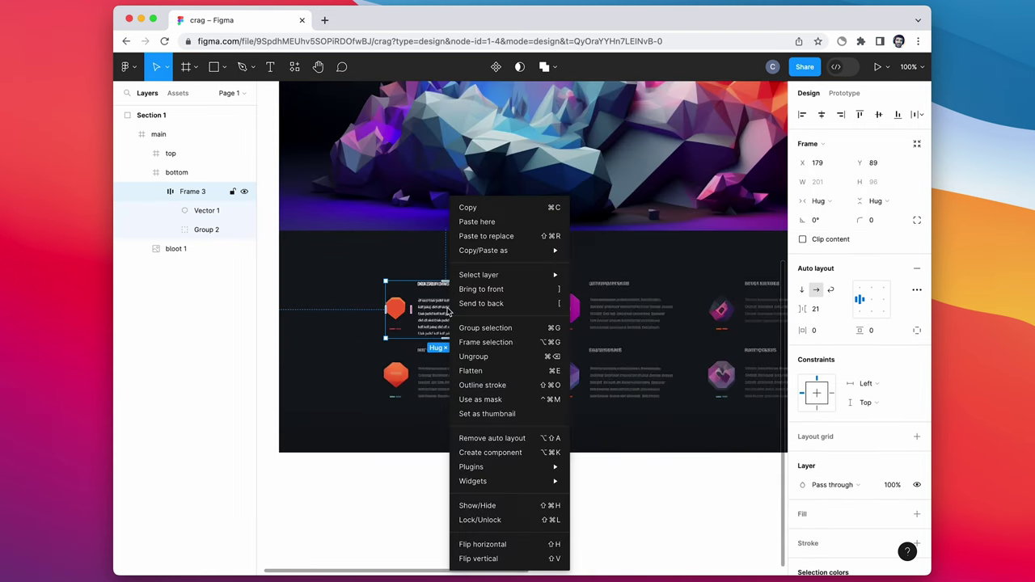
{"action": "left_click", "coordinate": [510, 454]}
{"action": "left_click_drag", "start_coordinate": [441, 329], "coordinate": [356, 560]}
- Place an instance of the card component over the first feature card and duplicate it over the second card
{"action": "left_click_drag", "start_coordinate": [151, 173], "coordinate": [612, 324]}
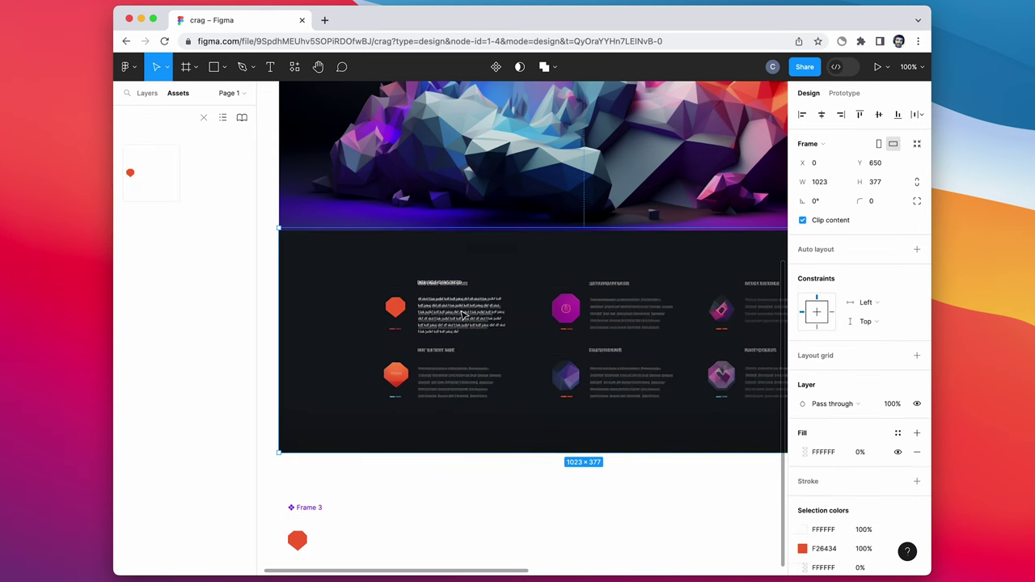
{"action": "key", "text": "super+z"}
{"action": "left_click", "coordinate": [463, 315], "text": "super"}
{"action": "left_click_drag", "start_coordinate": [597, 307], "coordinate": [619, 308]}
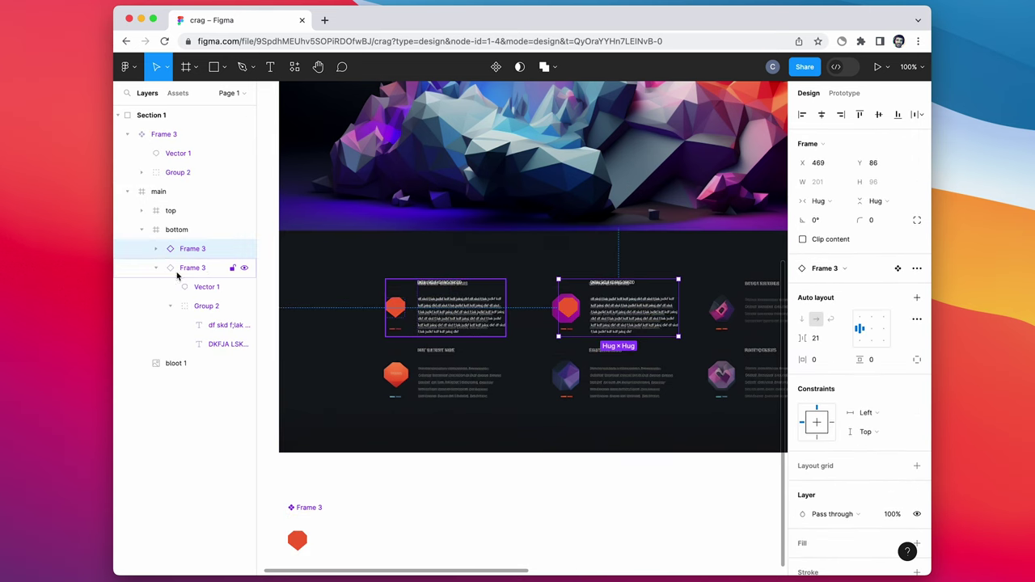
- Draw a frame about 791 × 270 around the feature cards and give it a wrapping auto layout
{"action": "left_click", "coordinate": [158, 268]}
{"action": "left_click", "coordinate": [158, 249]}
{"action": "left_click", "coordinate": [159, 249]}
{"action": "left_click", "coordinate": [187, 66]}
{"action": "mouse_move", "coordinate": [368, 262]}
{"action": "left_mouse_down"}
{"action": "mouse_move", "coordinate": [788, 415]}
{"action": "mouse_move", "coordinate": [718, 423]}
{"action": "left_mouse_up"}
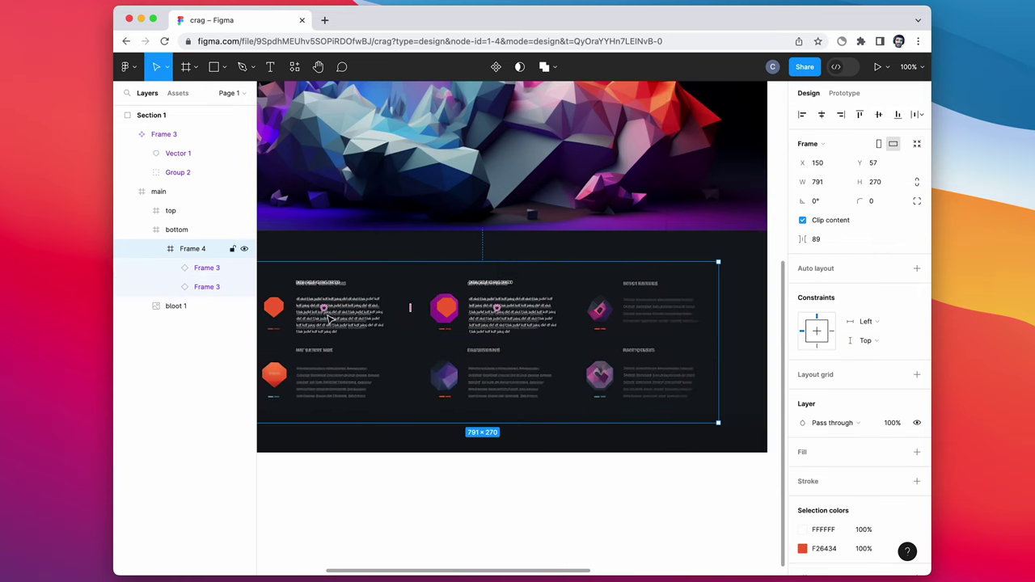
{"action": "left_click", "coordinate": [916, 268]}
{"action": "left_click", "coordinate": [829, 292]}
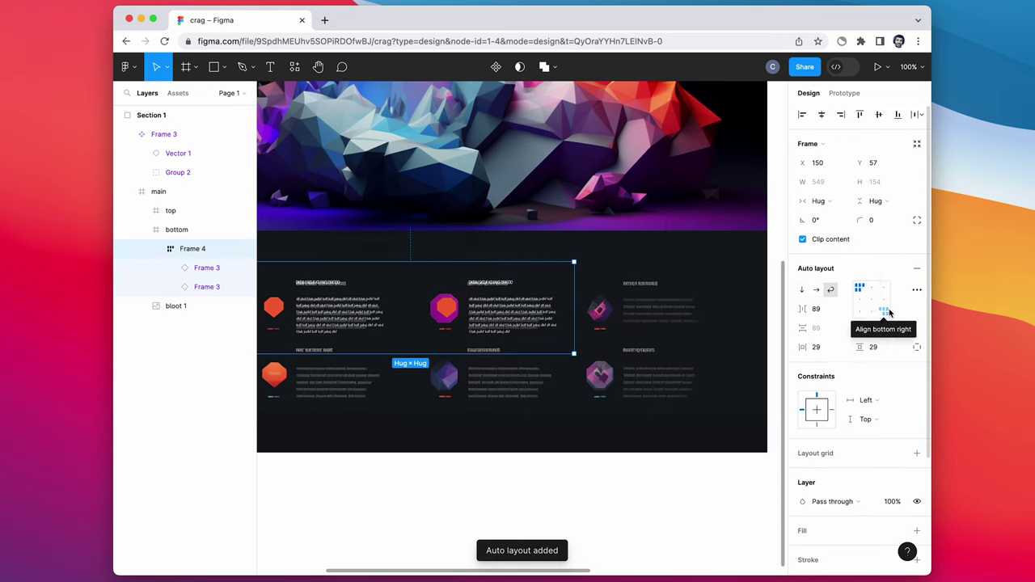
- Duplicate the first card instance three times inside the wrapping card frame
{"action": "left_click", "coordinate": [203, 268]}
{"action": "key", "text": "super+d"}
{"action": "key", "text": "super+d"}
{"action": "key", "text": "super+d"}
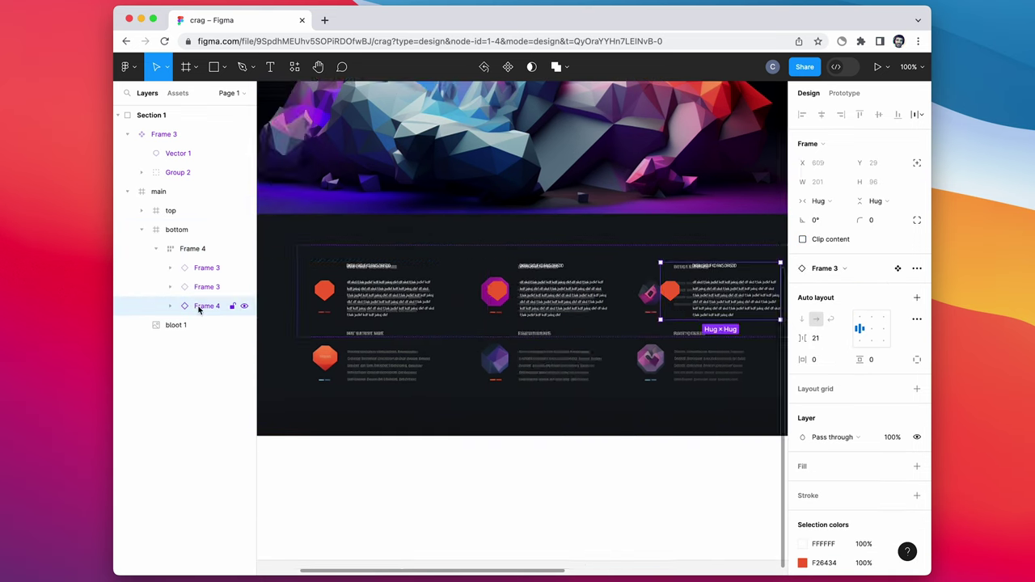
- Narrow the card frame to a width of about 839 so the cards wrap, and reduce the horizontal gap between them
{"action": "scroll", "coordinate": [449, 309], "scroll_direction": "left", "scroll_amount": 4}
{"action": "left_click", "coordinate": [202, 250]}
{"action": "scroll", "coordinate": [686, 267], "scroll_direction": "right", "scroll_amount": 4}
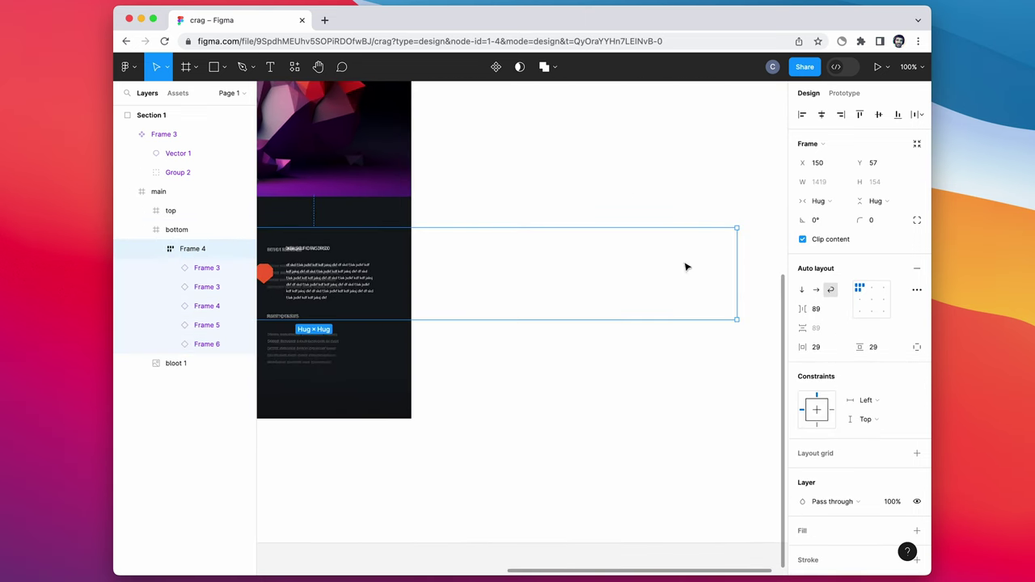
{"action": "left_click_drag", "start_coordinate": [736, 273], "coordinate": [391, 279]}
{"action": "left_click_drag", "start_coordinate": [432, 275], "coordinate": [833, 265]}
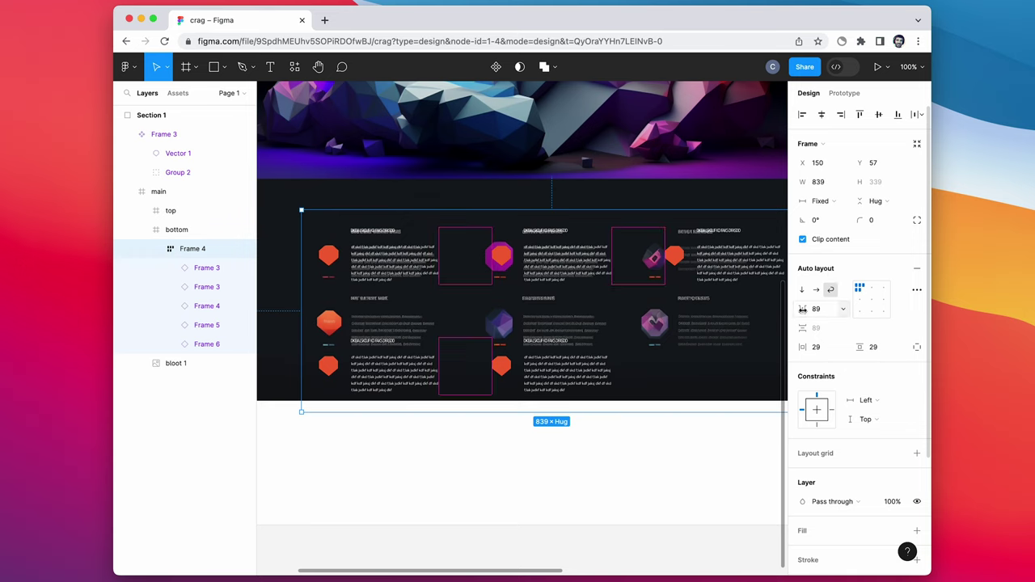
{"action": "mouse_move", "coordinate": [802, 309]}
{"action": "left_mouse_down"}
{"action": "mouse_move", "coordinate": [758, 313]}
{"action": "mouse_move", "coordinate": [785, 310]}
{"action": "left_mouse_up"}
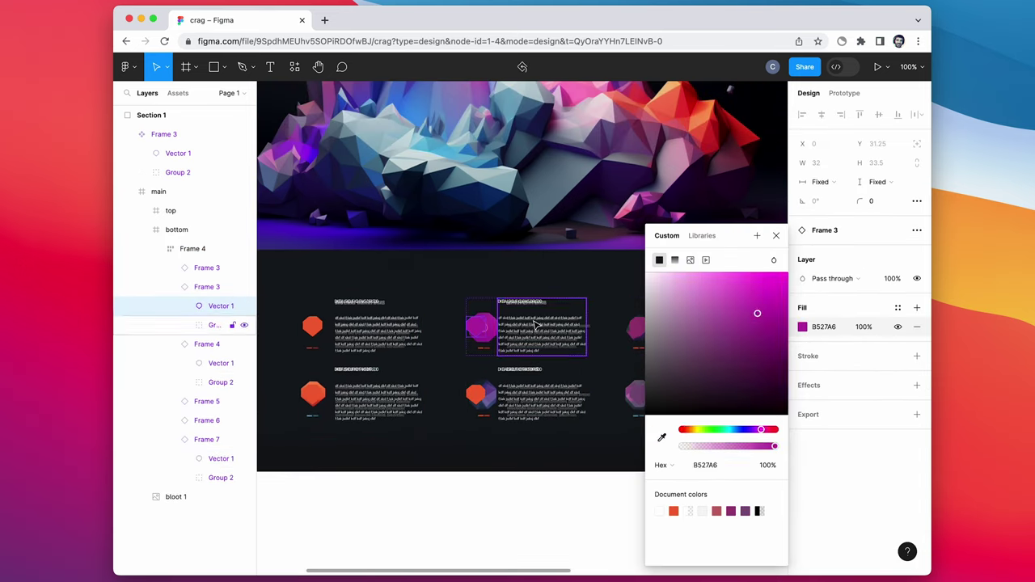
- Recolour the icon of the middle card in the second row with a purple sampled from the mockup
{"action": "left_click", "coordinate": [802, 327]}
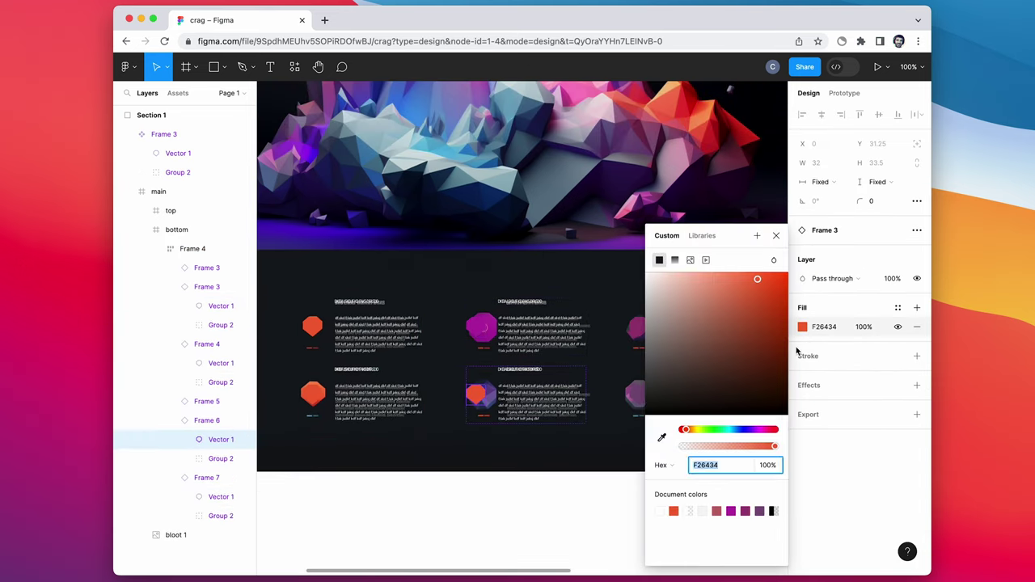
{"action": "key", "text": "i"}
{"action": "left_click", "coordinate": [731, 139]}
{"action": "left_click", "coordinate": [777, 235]}
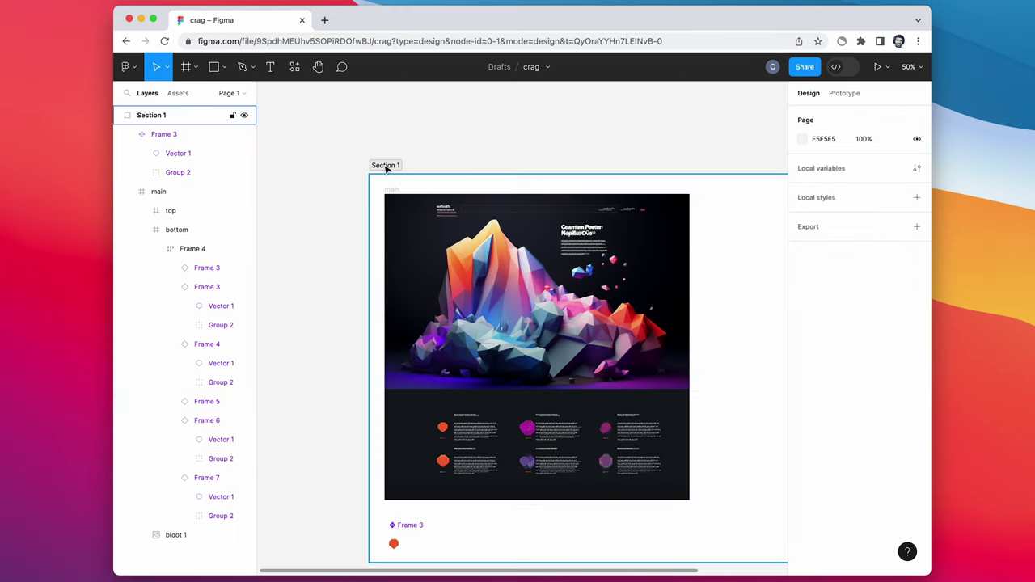
- Select Section 1, which holds the main frame and the card component
{"action": "left_click", "coordinate": [386, 167]}
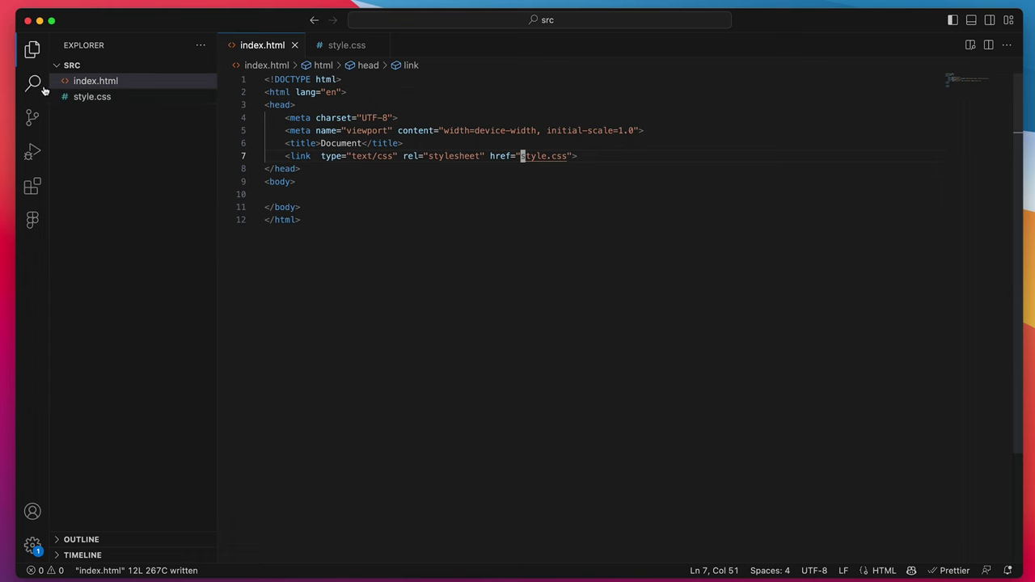
- In Visual Studio Code, open the crag design beside index.html through the Figma extension and hide the file list
{"action": "left_click", "coordinate": [32, 219]}
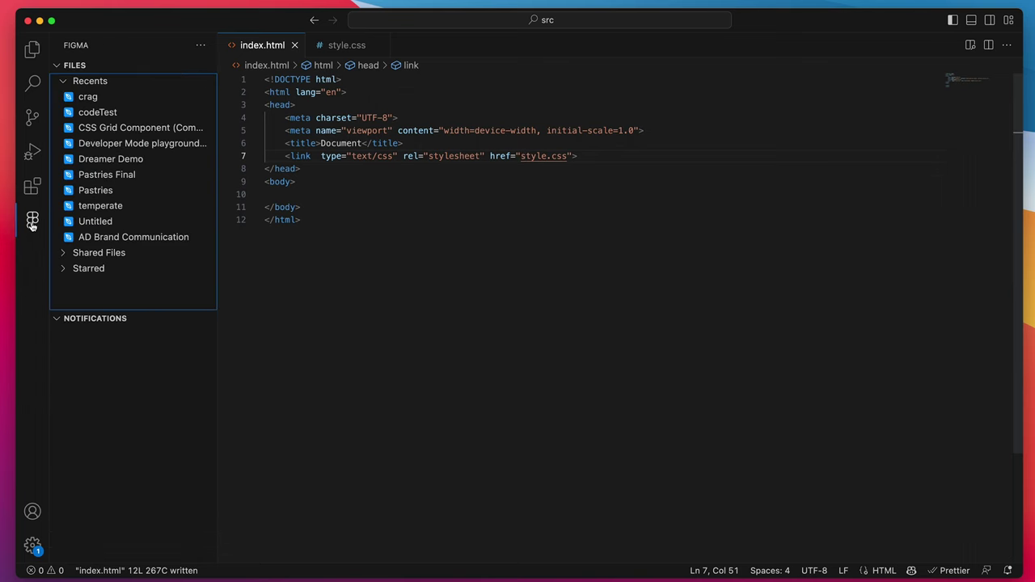
{"action": "left_click", "coordinate": [88, 97]}
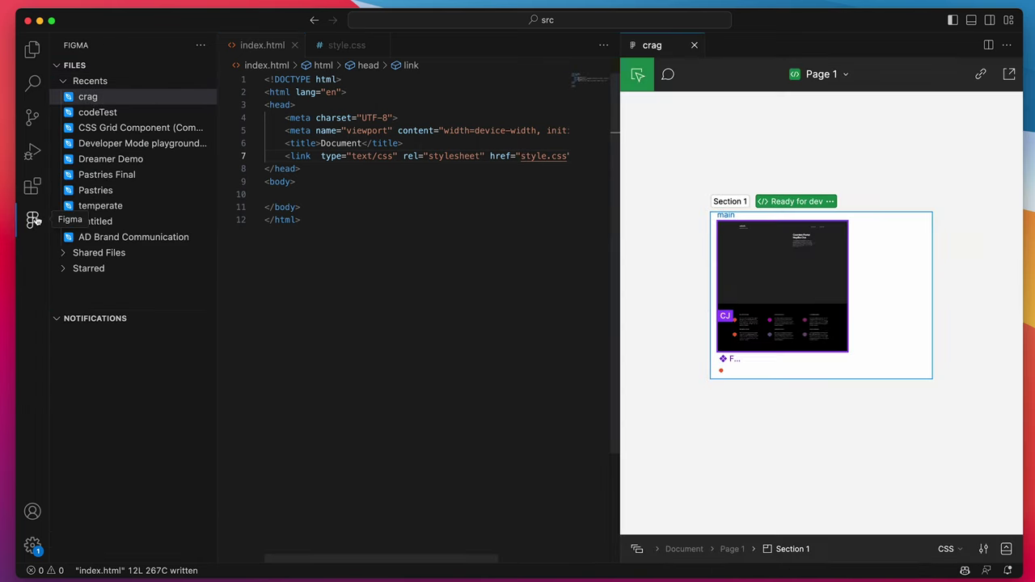
{"action": "left_click", "coordinate": [33, 219]}
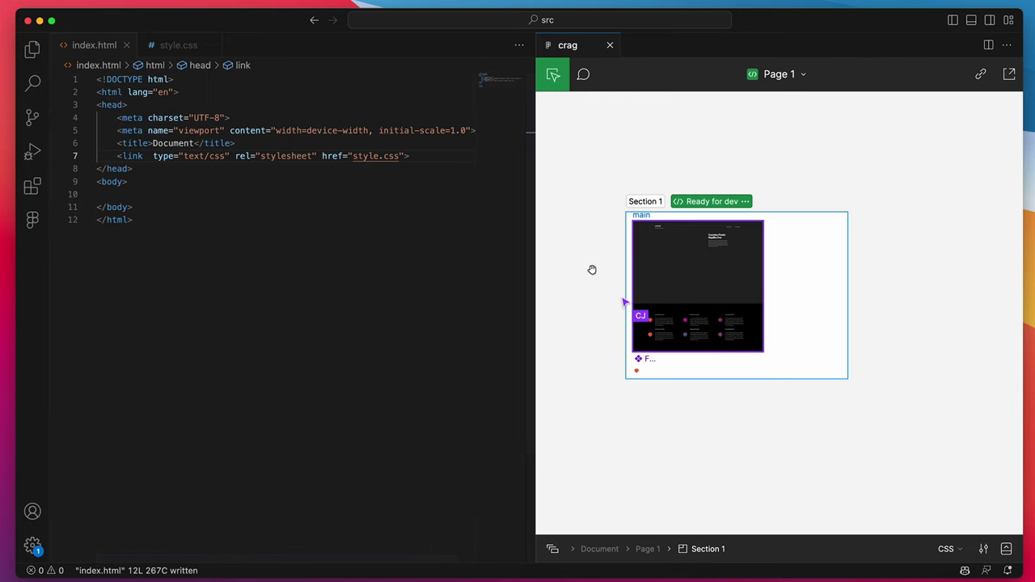
- Inspect the main frame and its header and card areas in the crag design preview
{"action": "scroll", "coordinate": [661, 327], "scroll_direction": "up", "scroll_amount": 10}
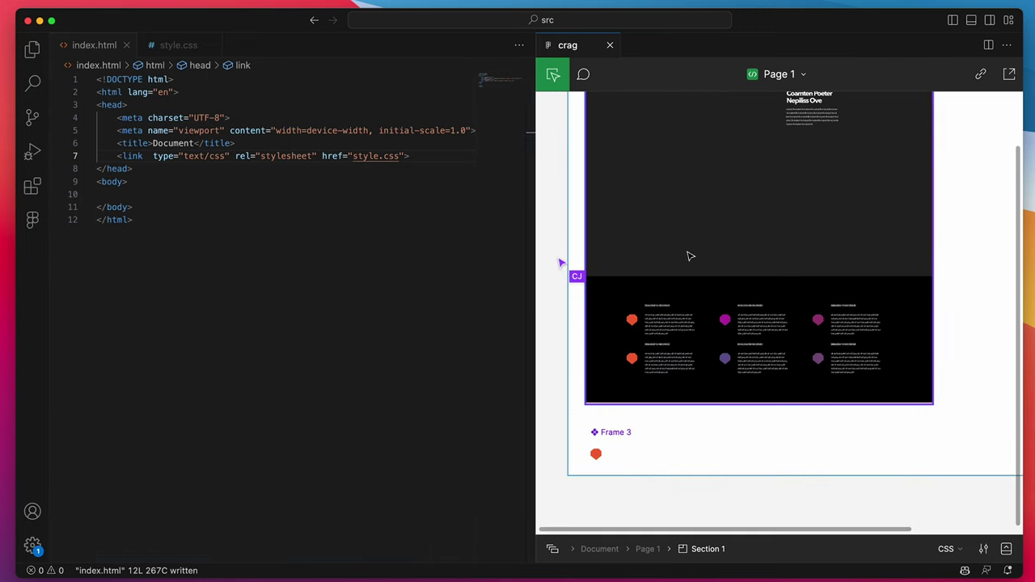
{"action": "scroll", "coordinate": [710, 222], "scroll_direction": "up", "scroll_amount": 2}
{"action": "left_click", "coordinate": [710, 225]}
{"action": "scroll", "coordinate": [711, 218], "scroll_direction": "up", "scroll_amount": 2}
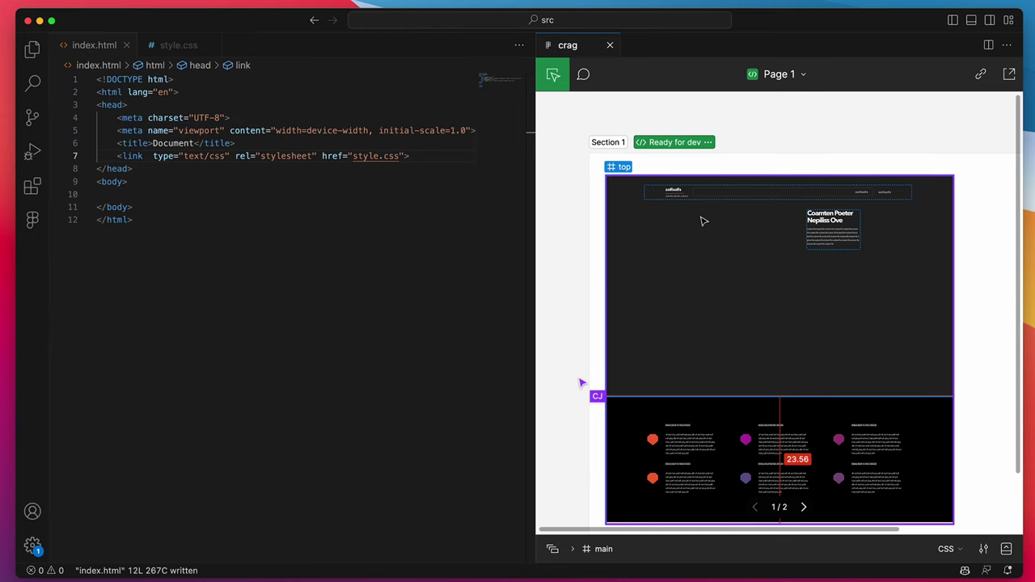
- Add a main element with a header to the body of index.html and insert a section element above the header
{"action": "left_click", "coordinate": [275, 198]}
{"action": "type", "text": "main"}
{"action": "key", "text": "Tab"}
{"action": "type", "text": "header"}
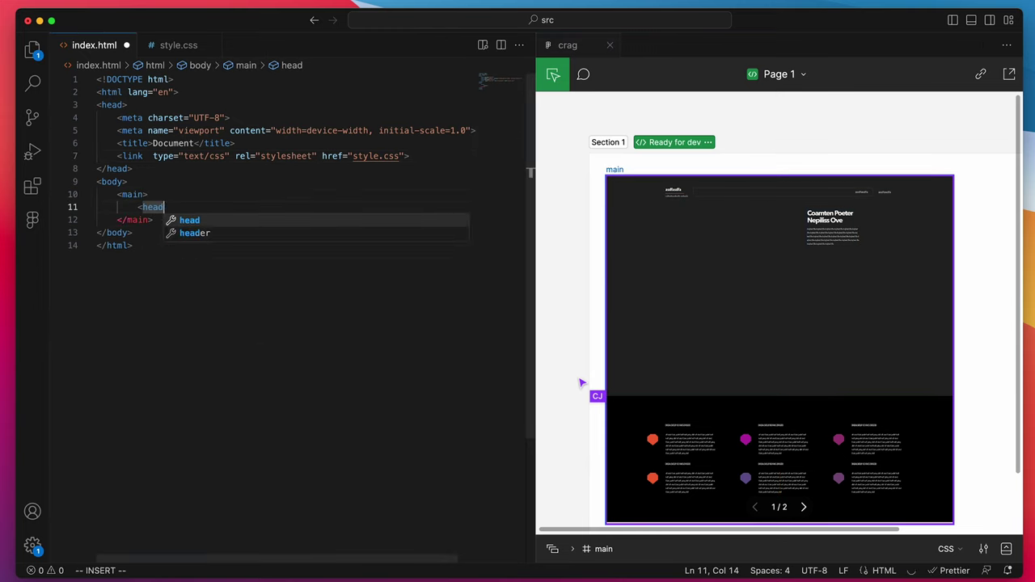
{"action": "key", "text": "Tab"}
{"action": "type", "text": "osection"}
{"action": "key", "text": "Tab"}
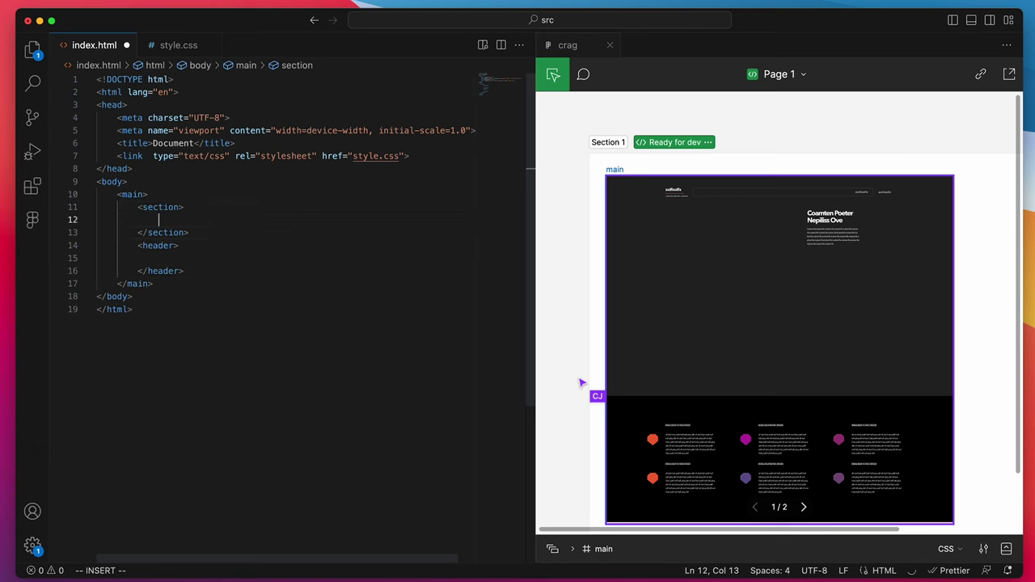
- Nest the indented header inside the section and add a second section element after the first
{"action": "key", "text": "k"}
{"action": "key", "text": "v"}
{"action": "key", "text": "k"}
{"action": "key", "text": "k"}
{"action": "key", "text": "shift+period"}
{"action": "key", "text": "j"}
{"action": "key", "text": "j"}
{"action": "key", "text": "j"}
{"action": "type", "text": "o<section>"}
{"action": "key", "text": "Return"}
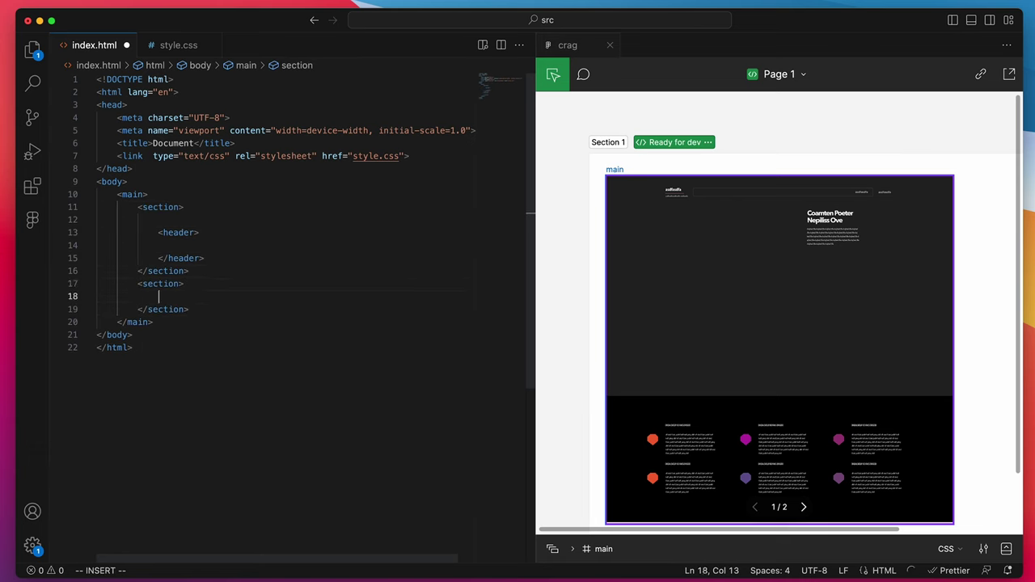
- Delete the blank line above the header in the first section and save index.html
{"action": "key", "text": "Escape"}
{"action": "key", "text": "k"}
{"action": "key", "text": "k"}
{"action": "key", "text": "k"}
{"action": "key", "text": "k"}
{"action": "key", "text": "k"}
{"action": "key", "text": "k"}
{"action": "key", "text": "d"}
{"action": "key", "text": "d"}
{"action": "type", "text": ":w"}
{"action": "key", "text": "Return"}
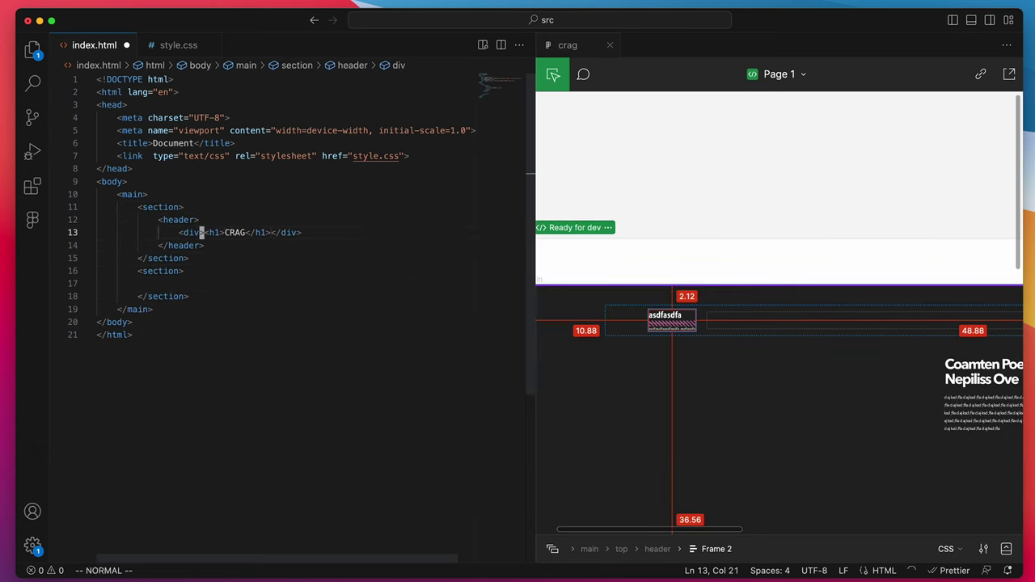
- Fill the header with three divs: the CRAG heading with a rule and "something about a rock", "More about the rock", and "Something else."
{"action": "type", "text": "something about a rockMore about the rock"}
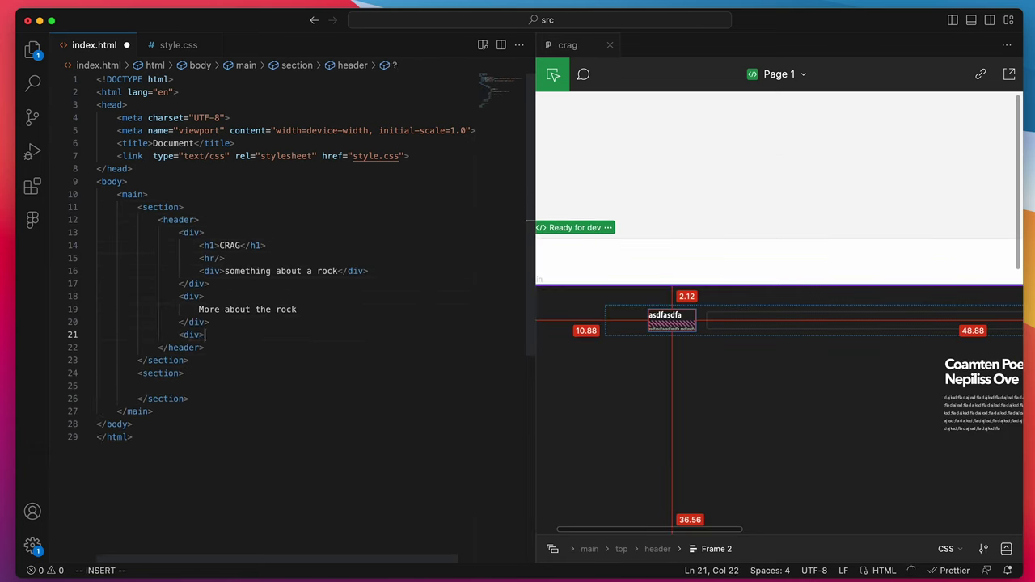
{"action": "type", "text": "Something else. clas"}
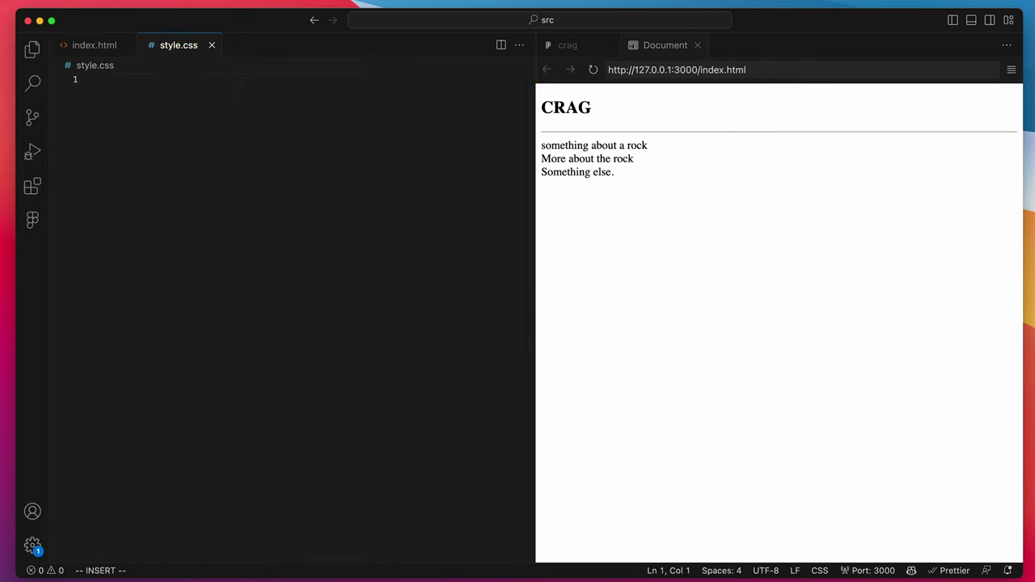
- Add a body rule with margin 0 to style.css and save the file
{"action": "type", "text": "body {"}
{"action": "key", "text": "Return"}
{"action": "type", "text": "margin: 0;"}
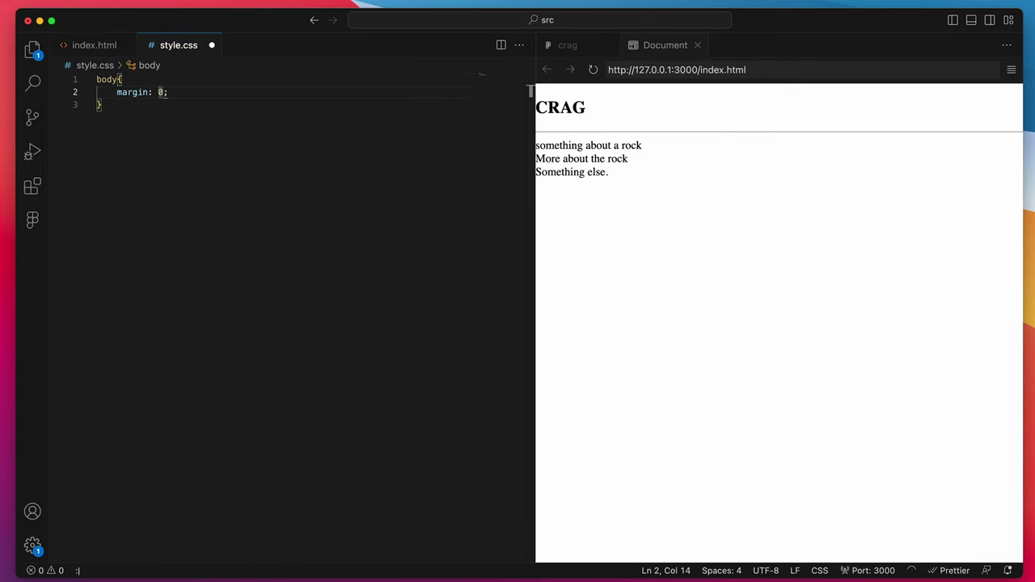
{"action": "key", "text": "Escape"}
{"action": "type", "text": ":w"}
{"action": "key", "text": "Return"}
- Add a header rule with a .top rule above it, giving .top the design's #242424 background
{"action": "left_click", "coordinate": [569, 48]}
{"action": "type", "text": "h"}
{"action": "type", "text": ".top"}
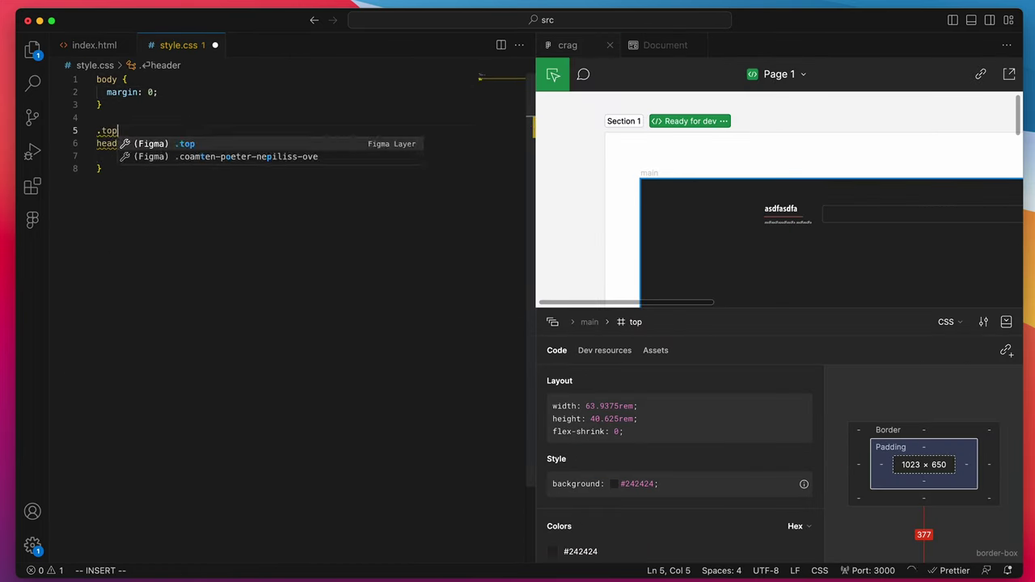
{"action": "type", "text": "{"}
{"action": "key", "text": "Return"}
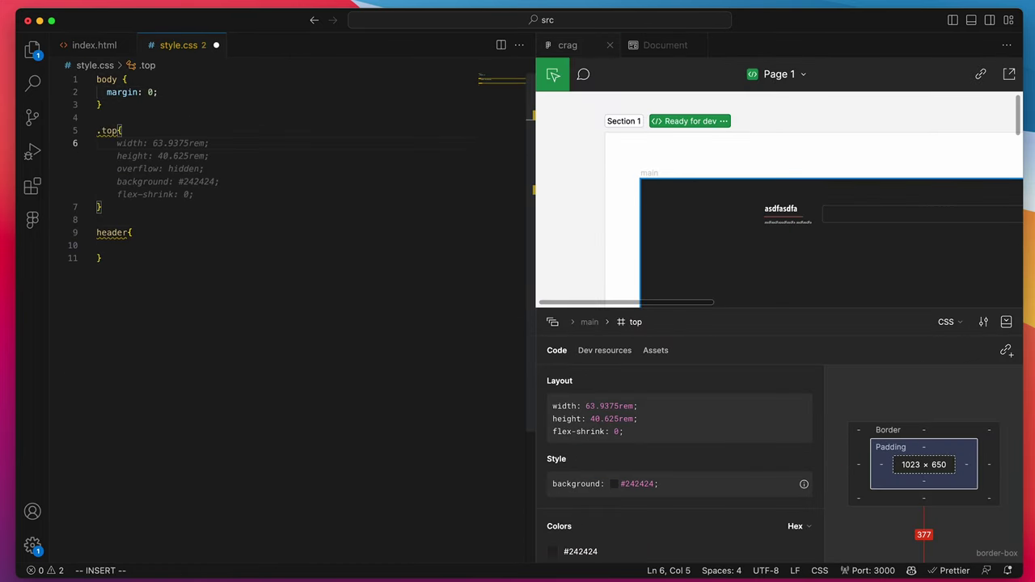
{"action": "type", "text": "background"}
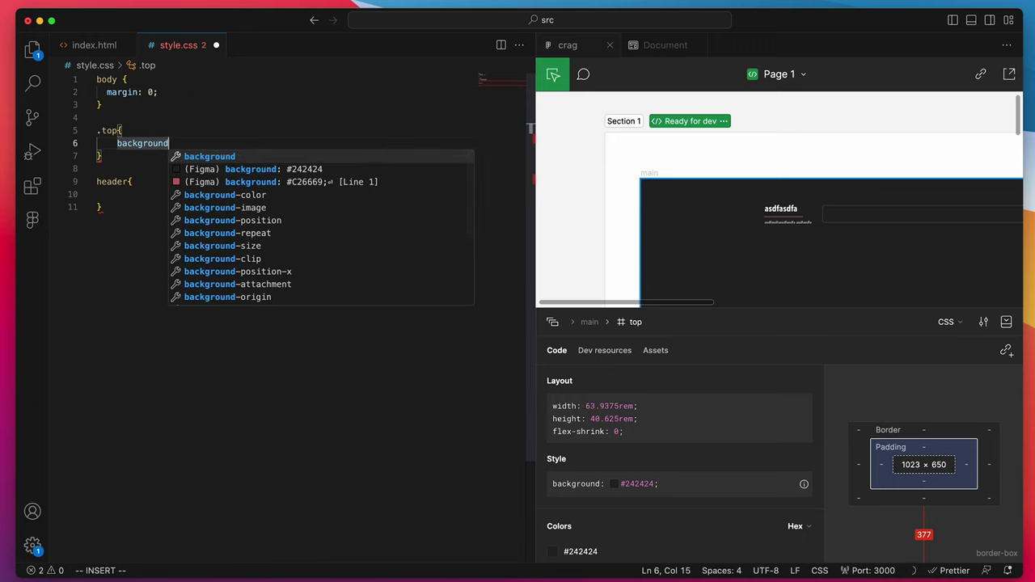
{"action": "left_click", "coordinate": [281, 169]}
- Set the min-height of the .top rule to 100vh
{"action": "type", "text": "height:"}
{"action": "type", "text": "100vh;"}
{"action": "key", "text": "Home"}
{"action": "type", "text": "m"}
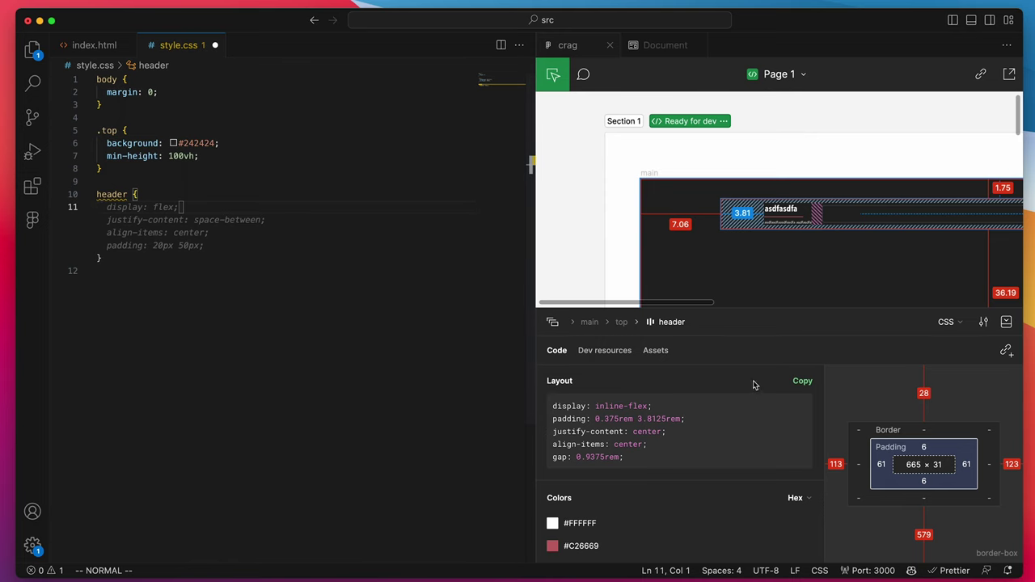
- Copy the header's layout CSS from the crag design into the header rule and save style.css
{"action": "left_click", "coordinate": [803, 381]}
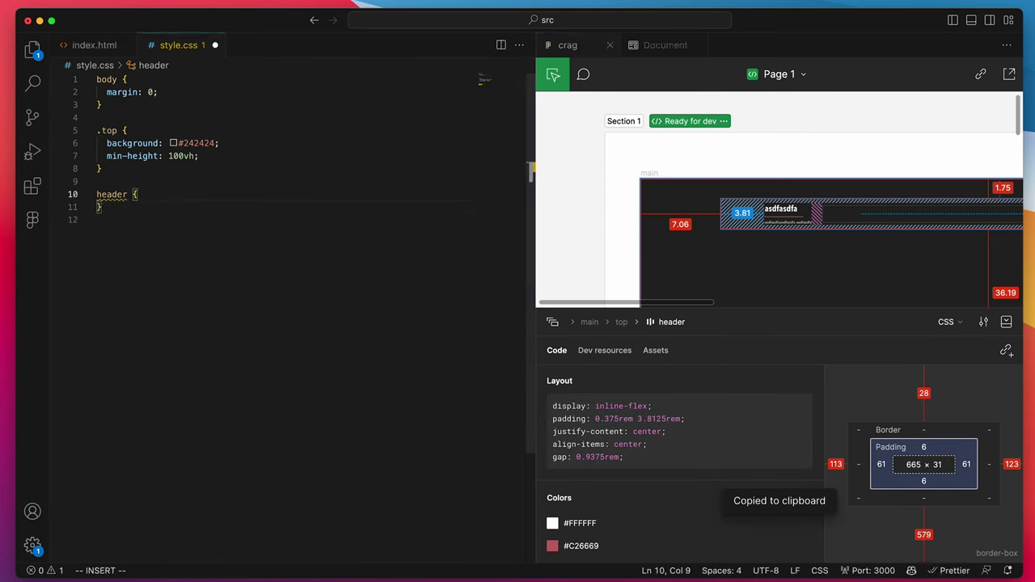
{"action": "key", "text": "Return"}
{"action": "key", "text": "super+v"}
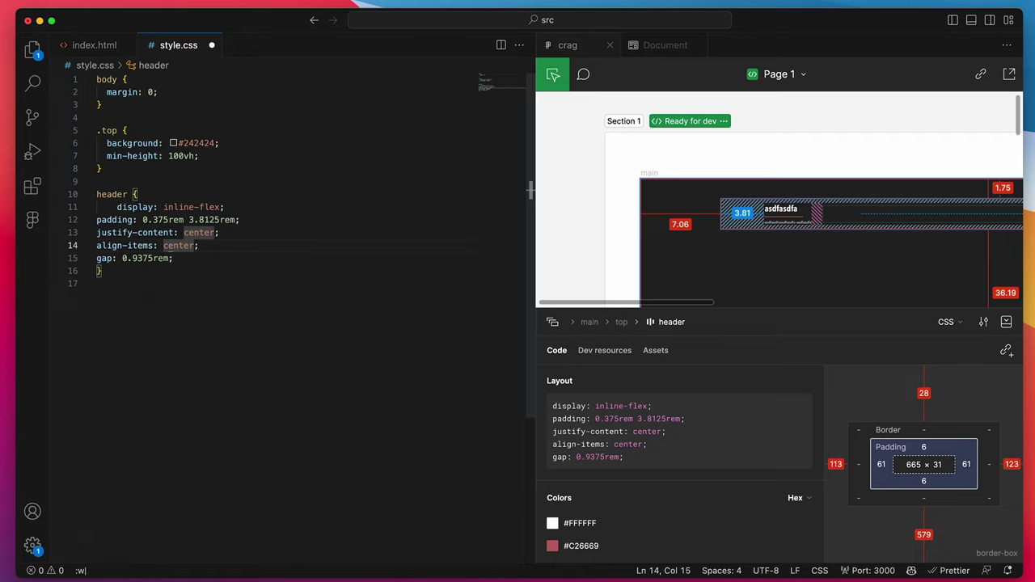
{"action": "key", "text": "Return"}
- Examine the rendered index.html page from the header down to the item grid
{"action": "left_click", "coordinate": [654, 46]}
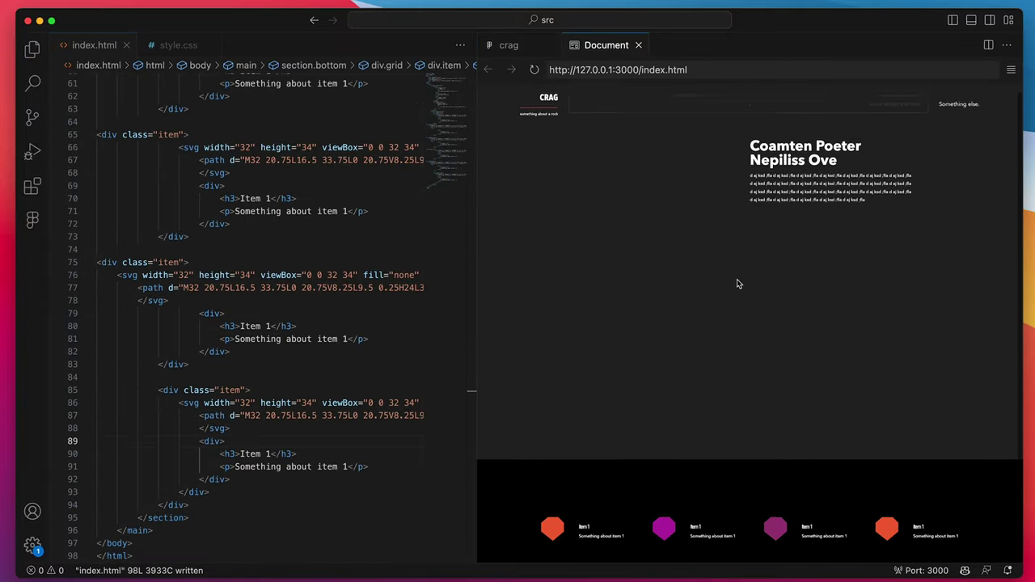
{"action": "scroll", "coordinate": [738, 284], "scroll_direction": "down", "scroll_amount": 3}
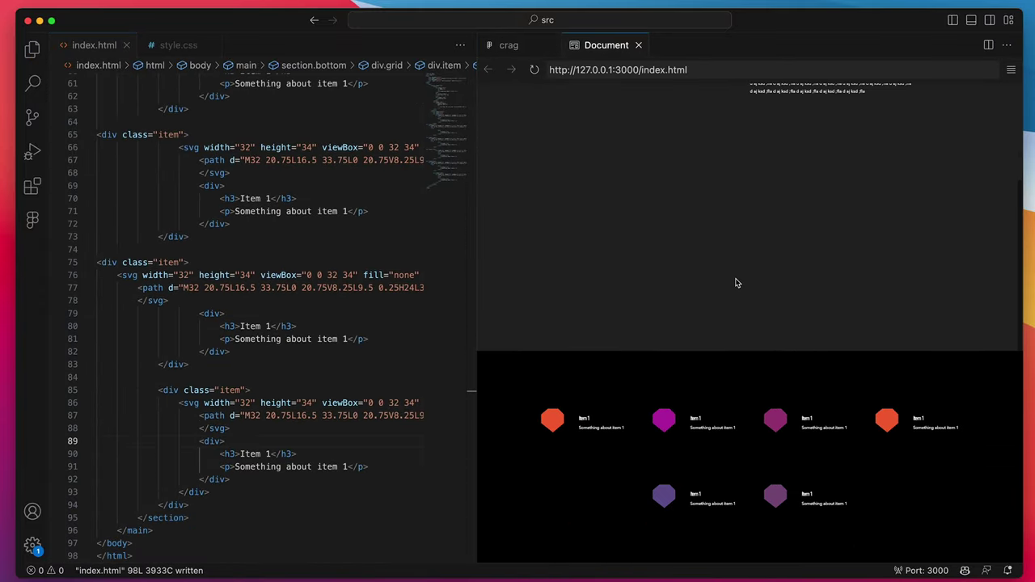
{"action": "scroll", "coordinate": [738, 284], "scroll_direction": "up", "scroll_amount": 3}
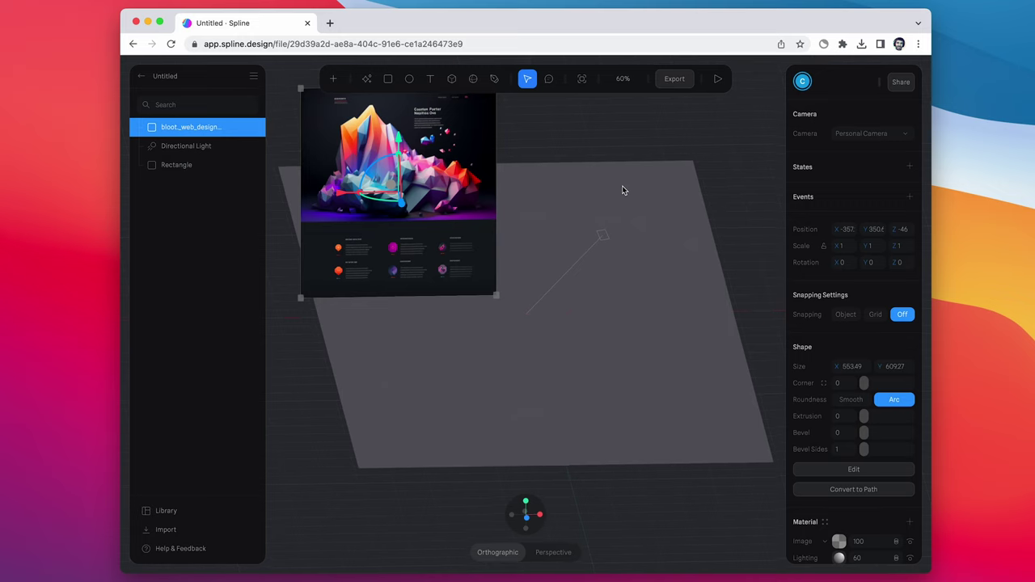
- Switch to the Spline scene and add a cube on the ground rectangle
{"action": "scroll", "coordinate": [623, 191], "scroll_direction": "up", "scroll_amount": 3}
{"action": "scroll", "coordinate": [620, 194], "scroll_direction": "down", "scroll_amount": 5}
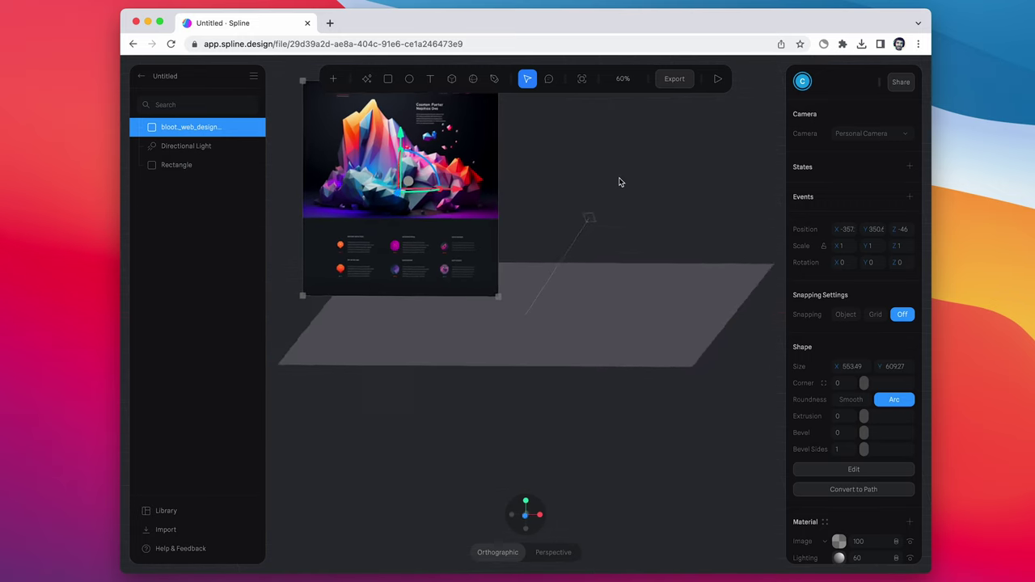
{"action": "scroll", "coordinate": [622, 183], "scroll_direction": "up", "scroll_amount": 2}
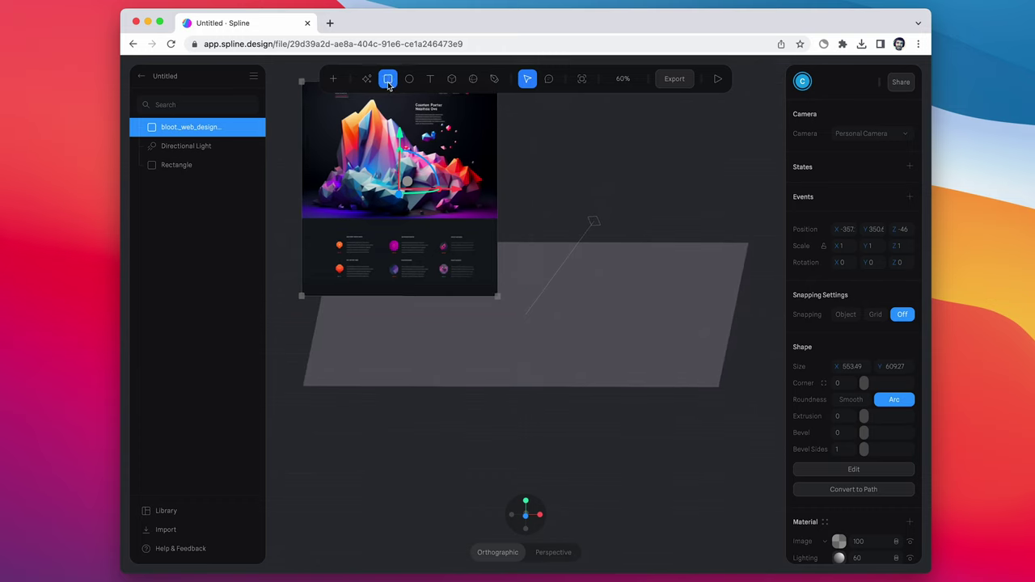
{"action": "left_click", "coordinate": [534, 307]}
- Change the ground rectangle's color layer to Gradient and sample a blue-violet from the reference image for the first ramp stop
{"action": "scroll", "coordinate": [835, 417], "scroll_direction": "down", "scroll_amount": 5}
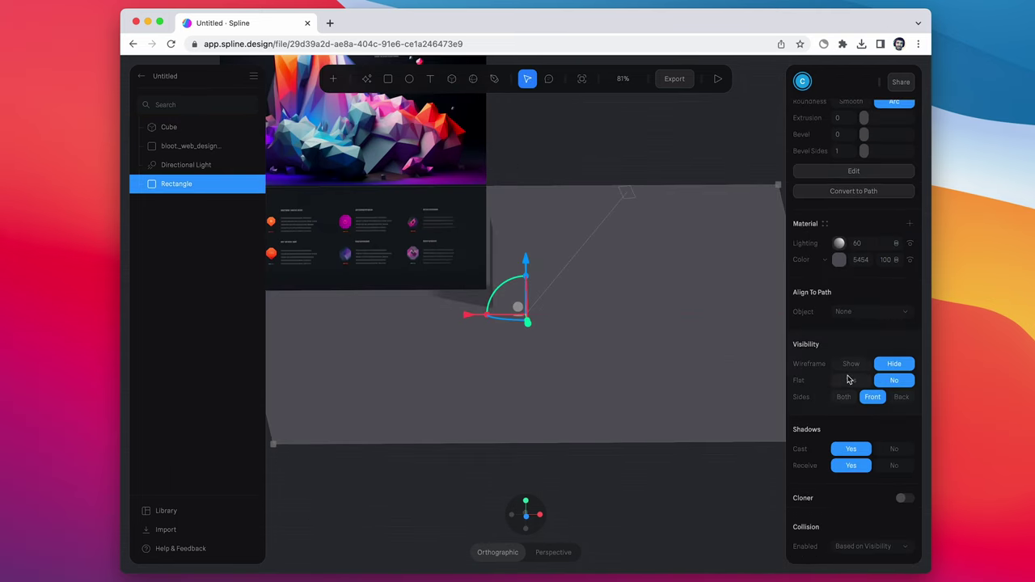
{"action": "left_click", "coordinate": [827, 263]}
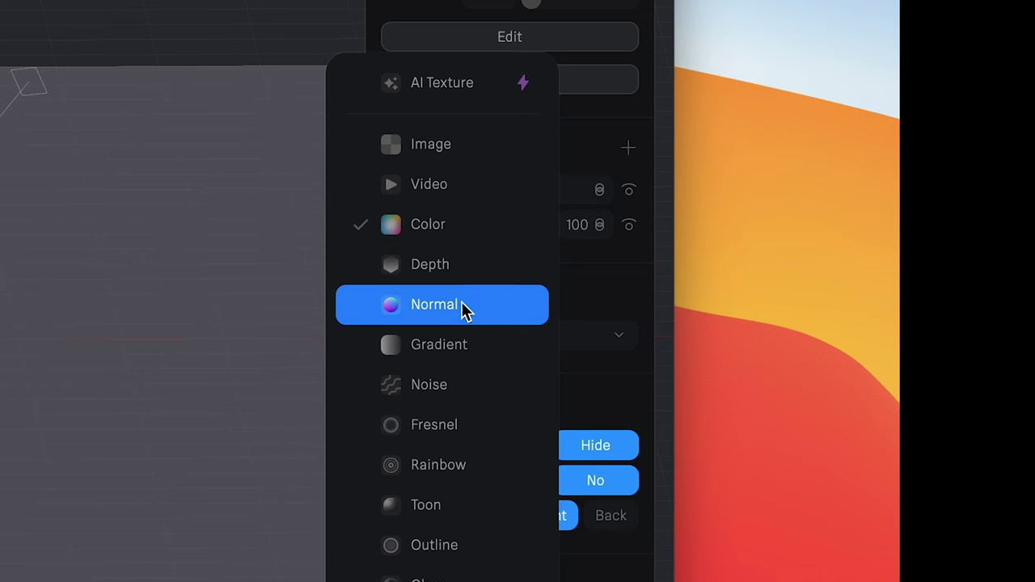
{"action": "left_click", "coordinate": [461, 344]}
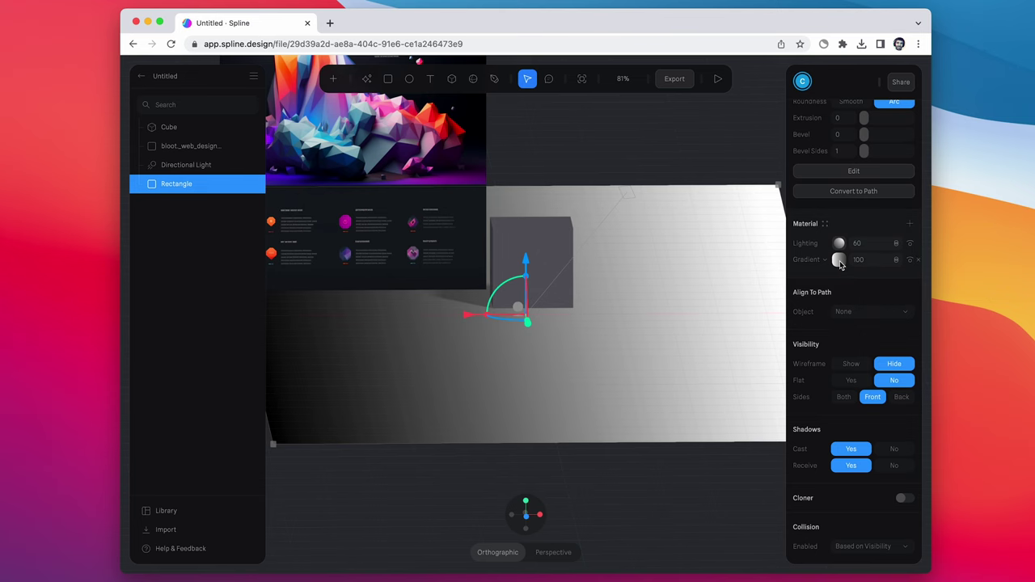
{"action": "left_click", "coordinate": [840, 260]}
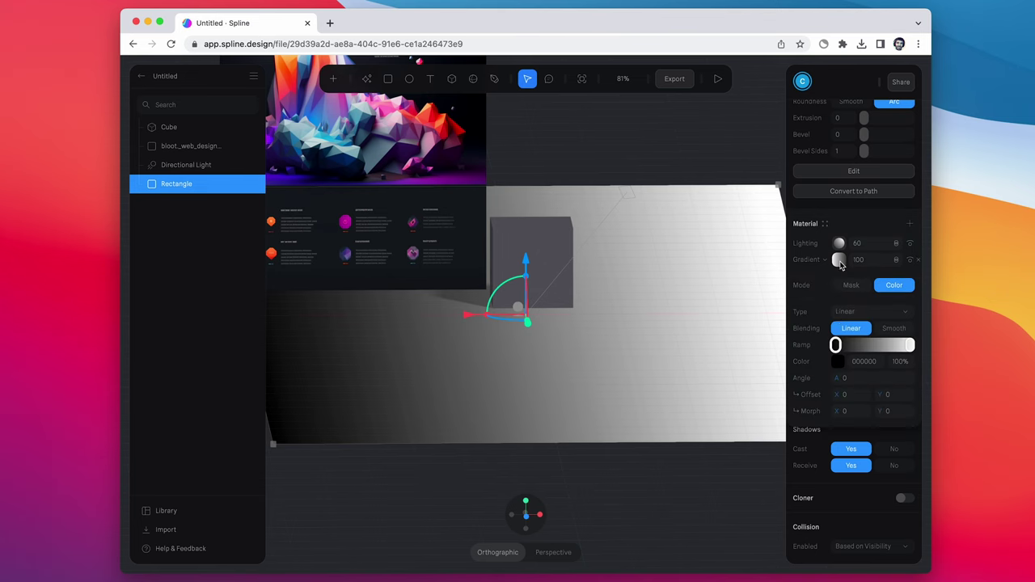
{"action": "left_click", "coordinate": [837, 363]}
{"action": "left_click", "coordinate": [800, 545]}
{"action": "left_click", "coordinate": [276, 179]}
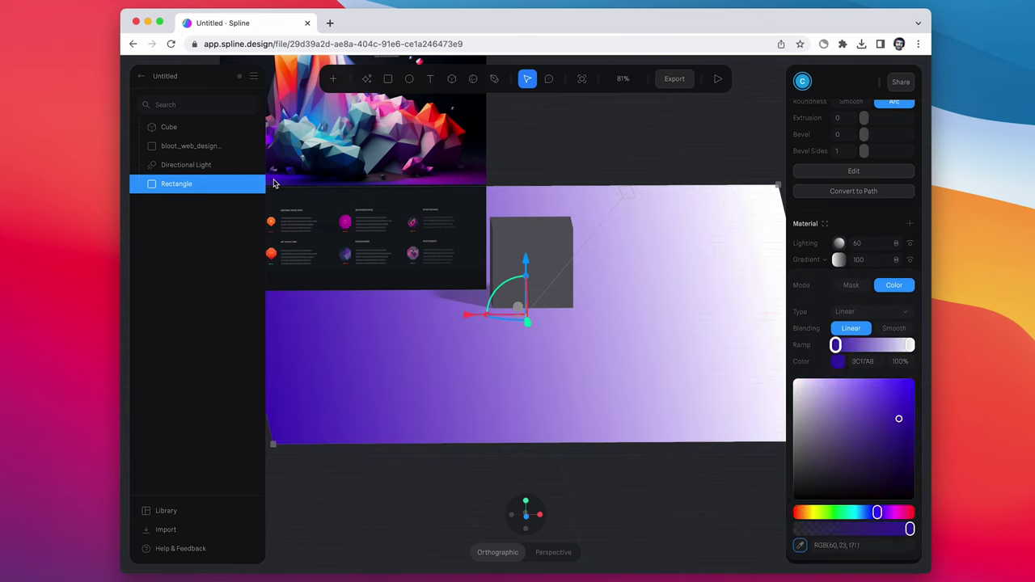
- Sample a purple from the reference image's floor for the ground gradient's end stop
{"action": "left_click", "coordinate": [840, 260]}
{"action": "left_click", "coordinate": [911, 347]}
{"action": "left_click", "coordinate": [838, 363]}
{"action": "left_click", "coordinate": [800, 545]}
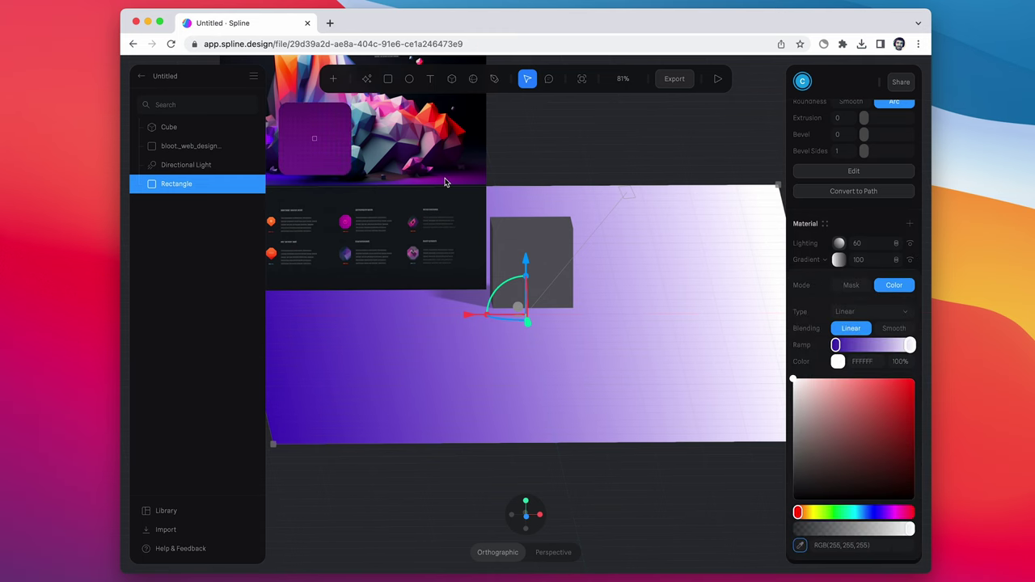
{"action": "left_click", "coordinate": [446, 181]}
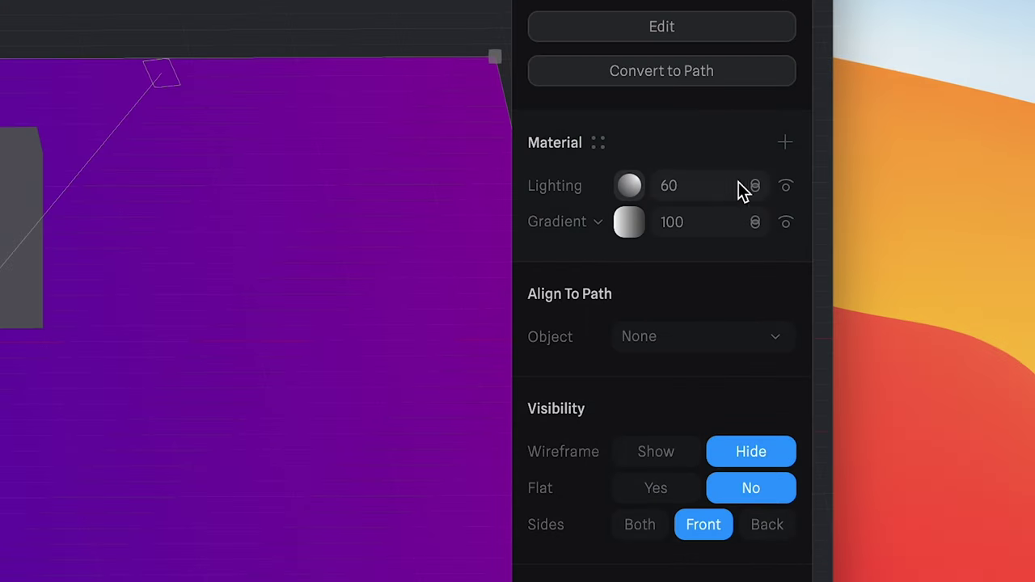
- Add a second Gradient layer to the ground material, place it directly beneath Lighting and set its blending to Multiply
{"action": "left_click", "coordinate": [785, 142]}
{"action": "left_click", "coordinate": [545, 183]}
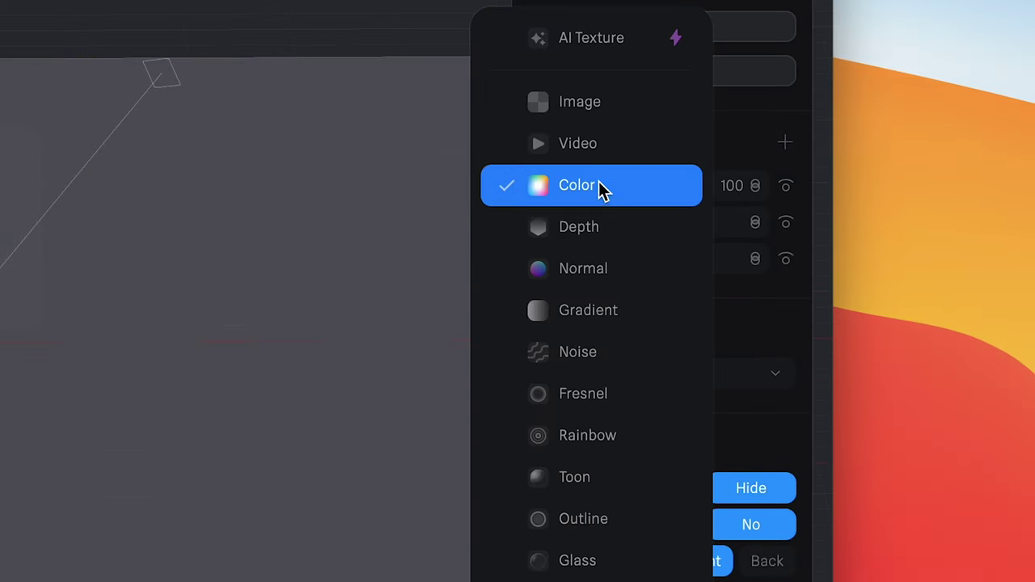
{"action": "left_click", "coordinate": [619, 312]}
{"action": "left_click_drag", "start_coordinate": [559, 185], "coordinate": [560, 230]}
{"action": "left_click", "coordinate": [755, 222]}
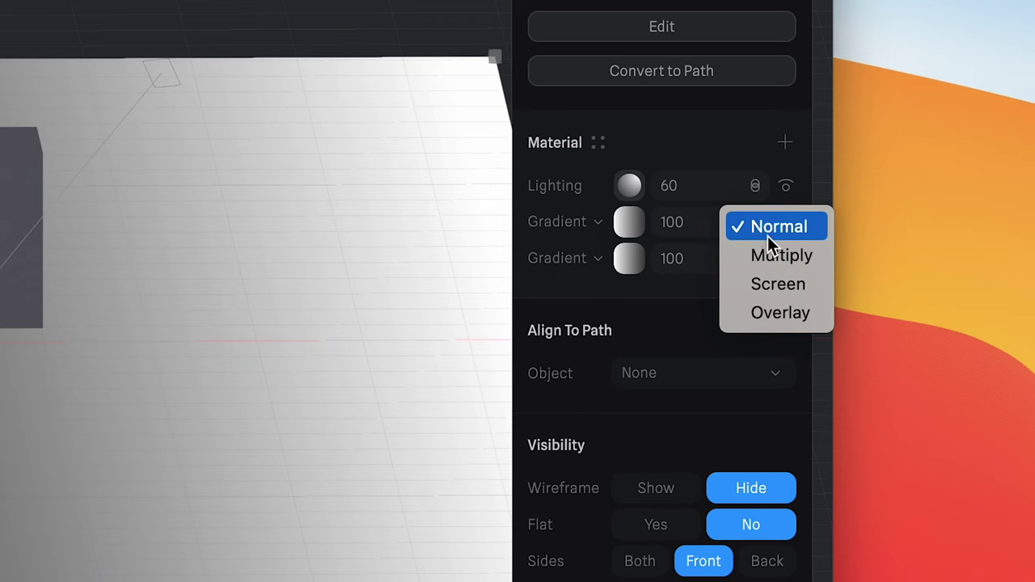
{"action": "left_click", "coordinate": [776, 257]}
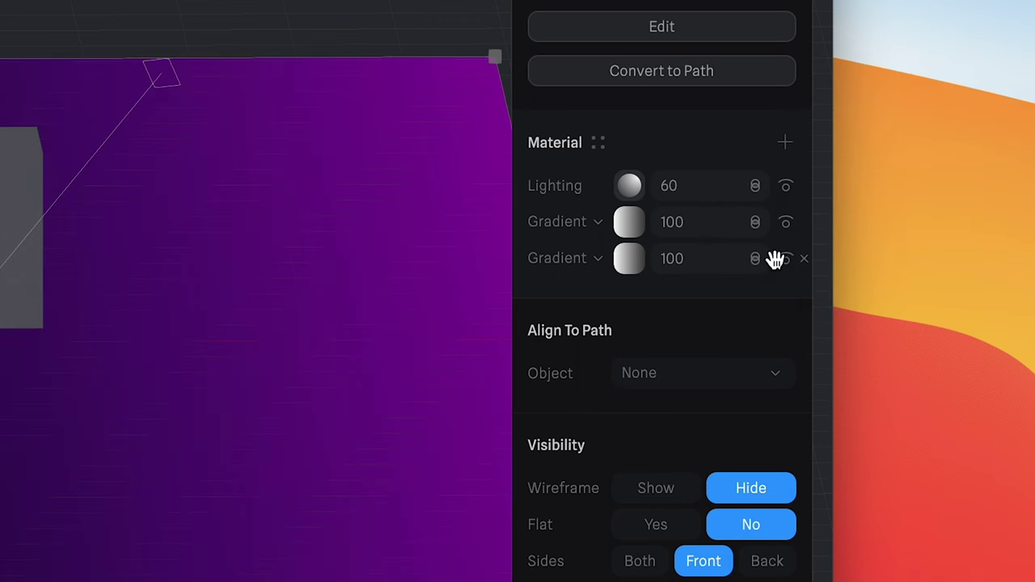
- Make the Multiply gradient Radial and arrange its ramp stops from a white centre to a black edge
{"action": "left_click", "coordinate": [626, 225]}
{"action": "left_click", "coordinate": [680, 343]}
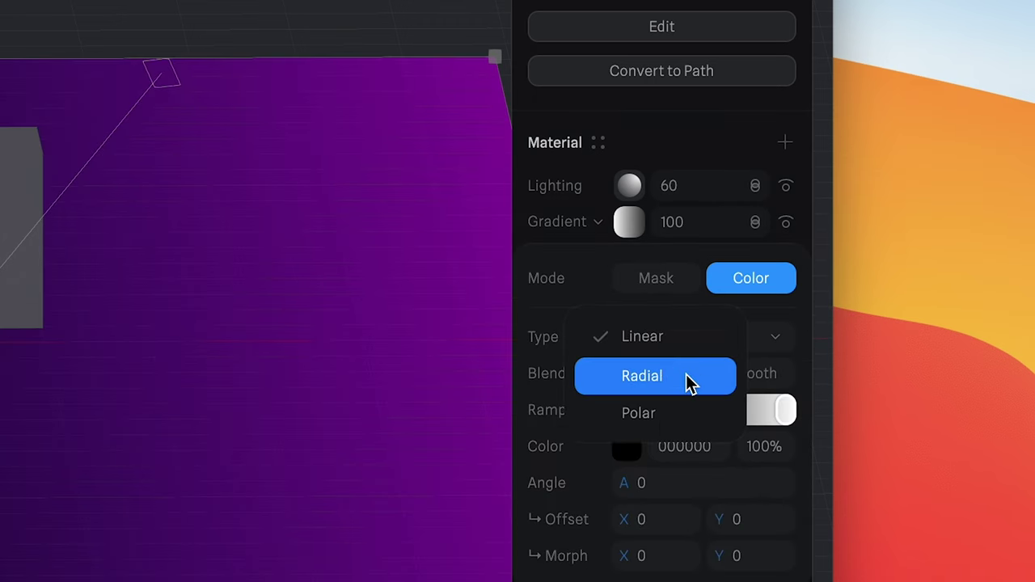
{"action": "left_click", "coordinate": [687, 376]}
{"action": "left_click_drag", "start_coordinate": [623, 411], "coordinate": [648, 410]}
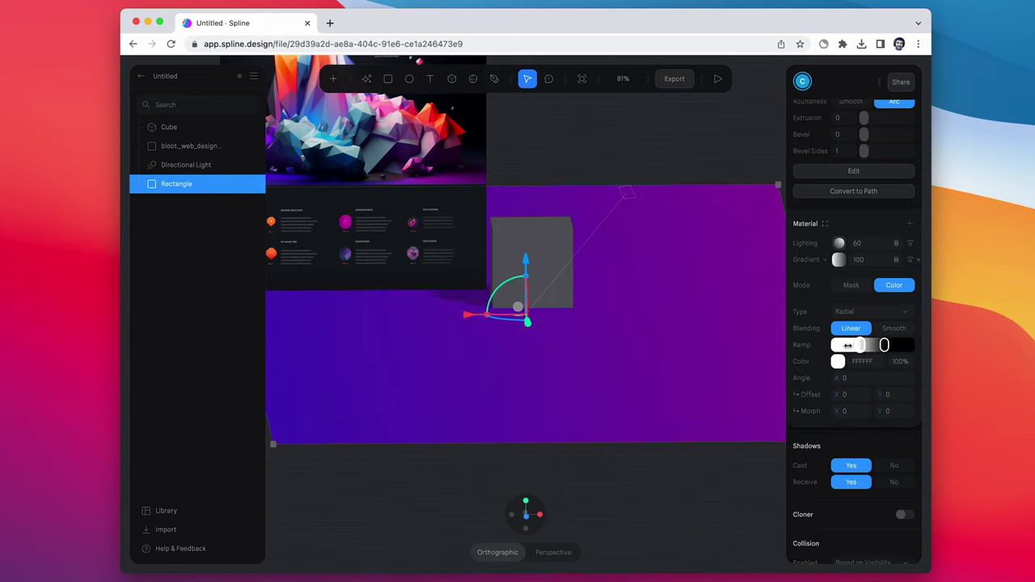
{"action": "left_click_drag", "start_coordinate": [885, 345], "coordinate": [938, 342]}
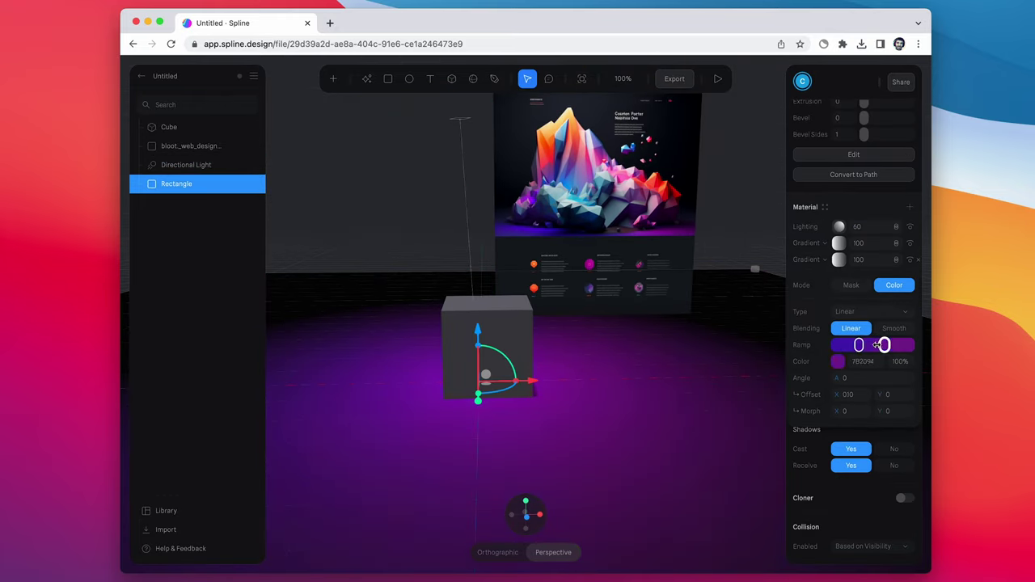
- Convert the cube to an editable mesh with subdivision level 0 and increase its base subdivision once
{"action": "left_click", "coordinate": [538, 333]}
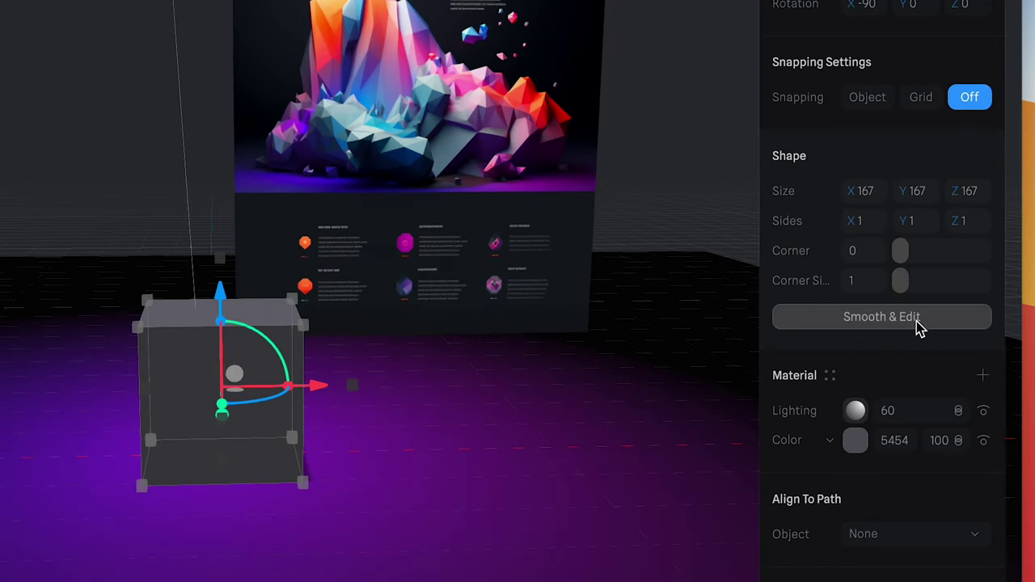
{"action": "left_click", "coordinate": [875, 191]}
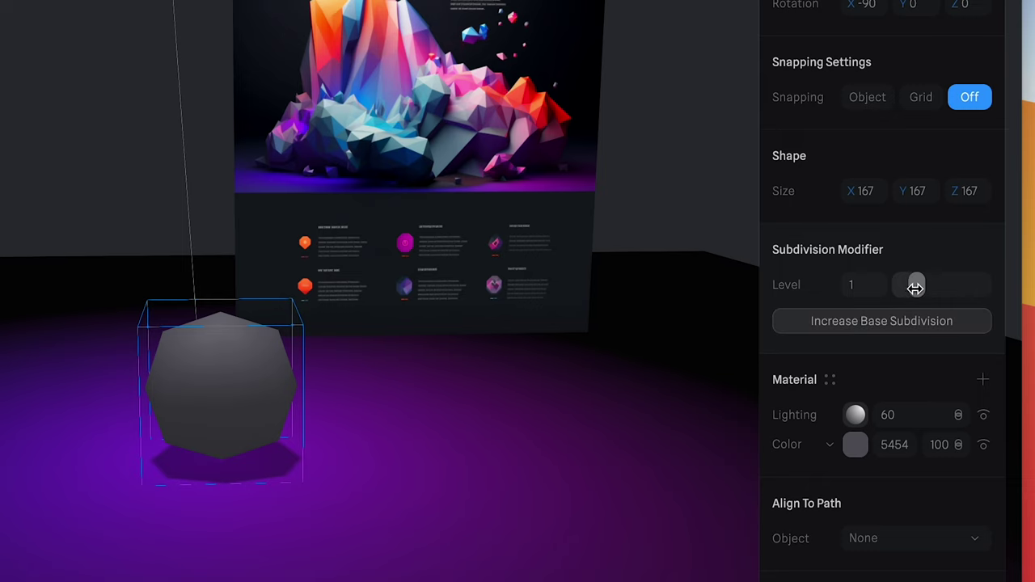
{"action": "left_click_drag", "start_coordinate": [915, 287], "coordinate": [857, 292]}
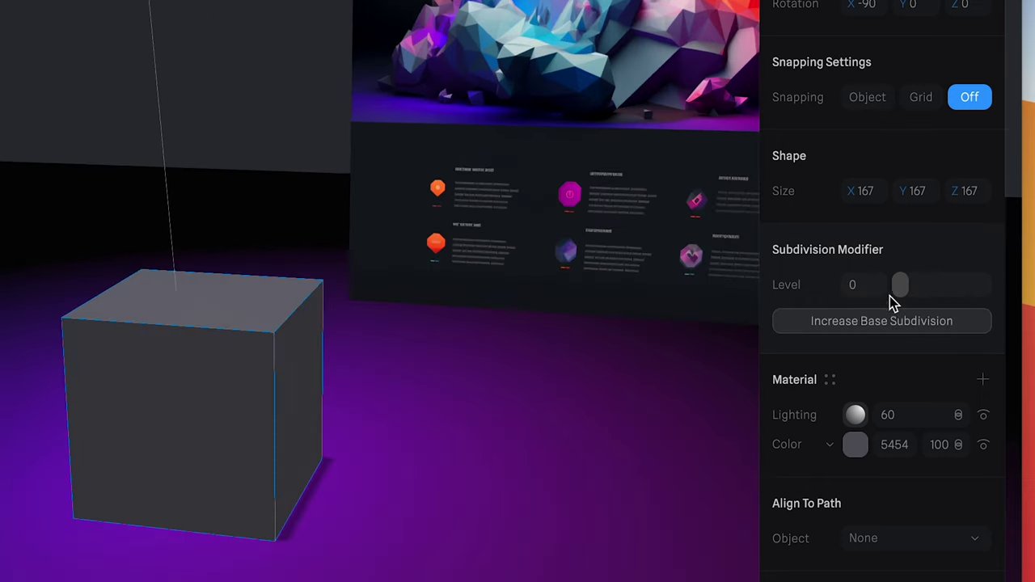
{"action": "left_click", "coordinate": [900, 323]}
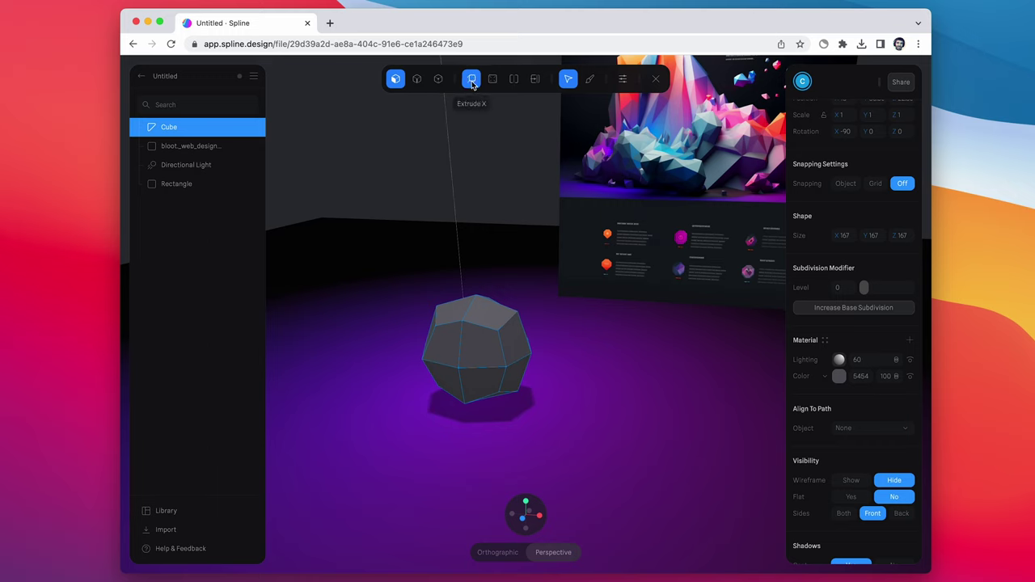
- Sculpt the cube mesh into a peaked, flared rock measuring about 296 × 194 × 272 and leave sculpting
{"action": "left_click", "coordinate": [590, 79]}
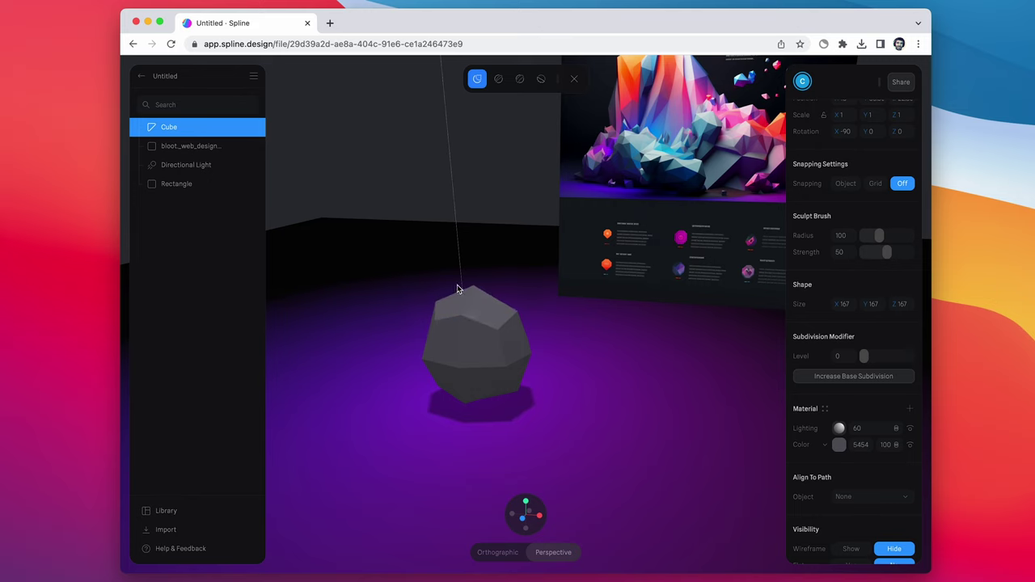
{"action": "left_click_drag", "start_coordinate": [458, 289], "coordinate": [433, 188]}
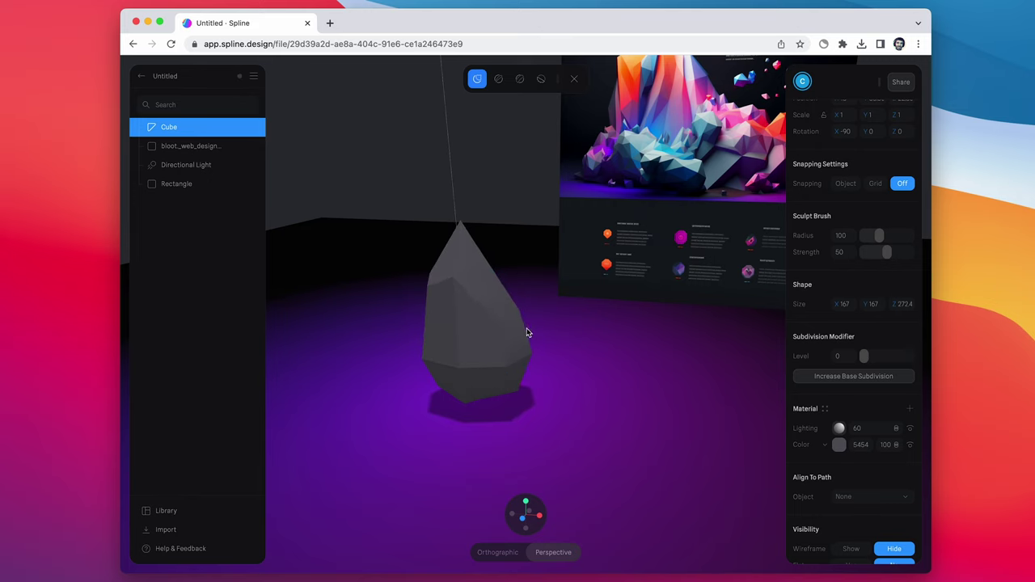
{"action": "mouse_move", "coordinate": [527, 332]}
{"action": "left_mouse_down"}
{"action": "mouse_move", "coordinate": [598, 315]}
{"action": "mouse_move", "coordinate": [707, 395]}
{"action": "left_mouse_up"}
{"action": "scroll", "coordinate": [490, 425], "scroll_direction": "left", "scroll_amount": 5}
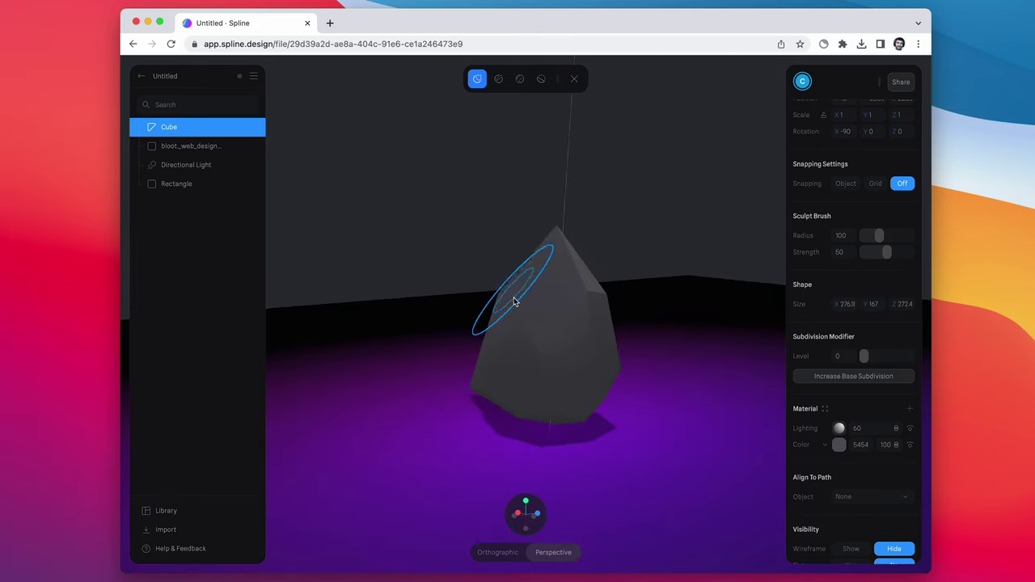
{"action": "mouse_move", "coordinate": [495, 382]}
{"action": "left_mouse_down"}
{"action": "mouse_move", "coordinate": [499, 434]}
{"action": "mouse_move", "coordinate": [516, 434]}
{"action": "mouse_move", "coordinate": [480, 418]}
{"action": "mouse_move", "coordinate": [578, 260]}
{"action": "left_mouse_up"}
{"action": "scroll", "coordinate": [486, 424], "scroll_direction": "left", "scroll_amount": 8}
{"action": "scroll", "coordinate": [407, 426], "scroll_direction": "left", "scroll_amount": 8}
{"action": "scroll", "coordinate": [414, 416], "scroll_direction": "right", "scroll_amount": 8}
{"action": "scroll", "coordinate": [477, 411], "scroll_direction": "right", "scroll_amount": 5}
{"action": "left_click", "coordinate": [573, 79]}
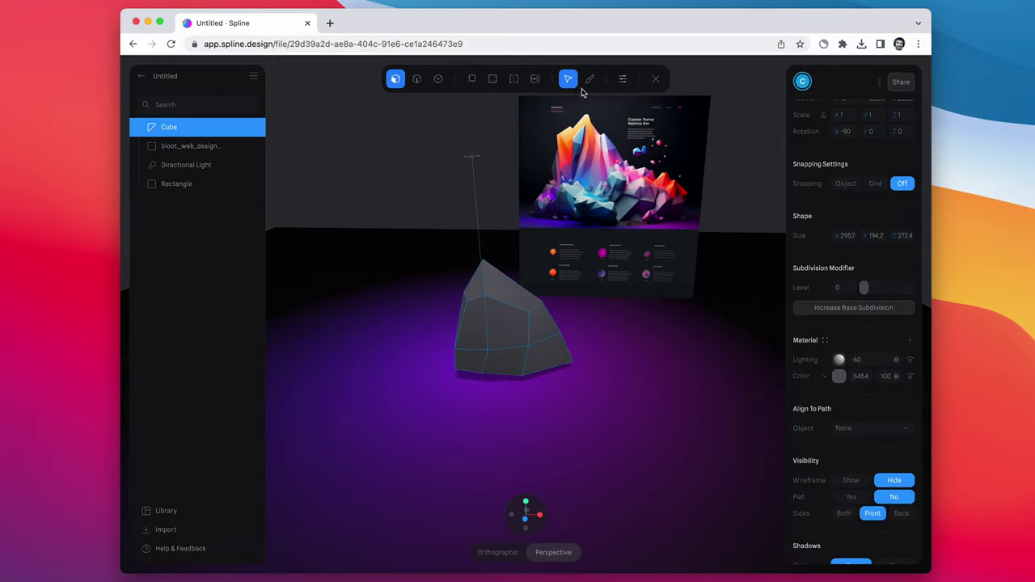
- Leave mesh editing and enlarge the rock to about 778 × 318 × 580
{"action": "left_click", "coordinate": [656, 79]}
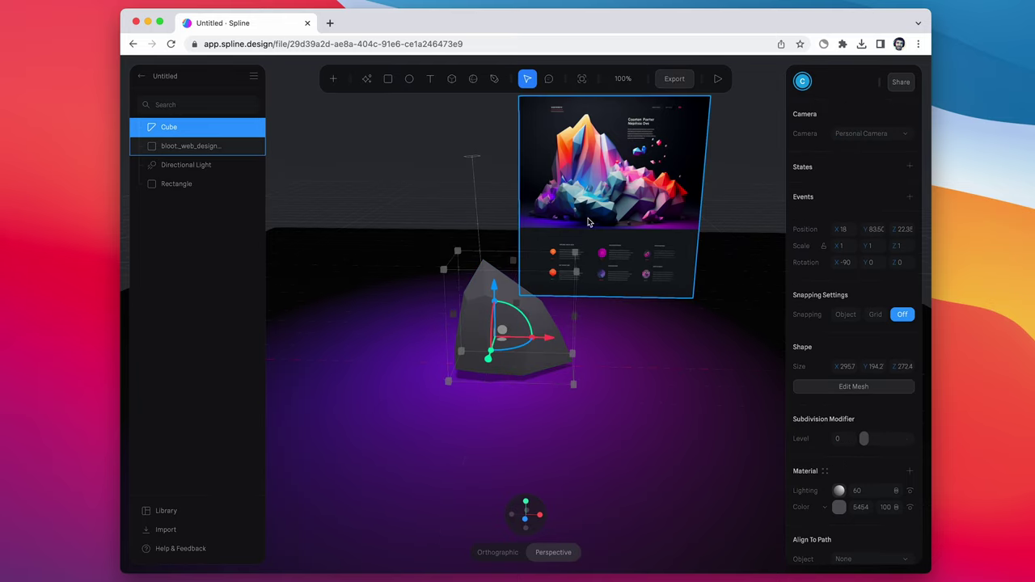
{"action": "left_click_drag", "start_coordinate": [448, 381], "coordinate": [453, 435]}
{"action": "left_click_drag", "start_coordinate": [615, 411], "coordinate": [515, 411]}
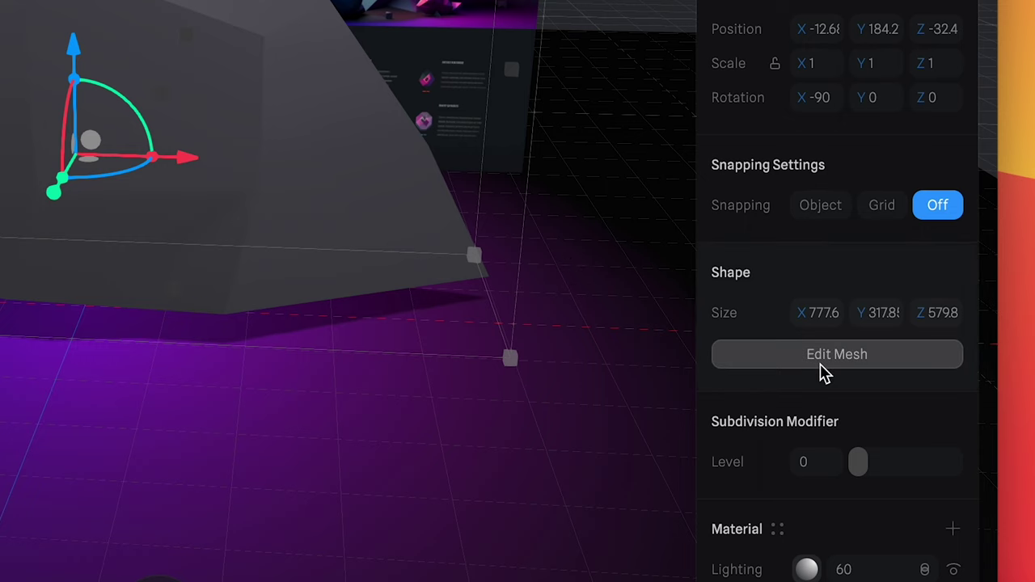
- Cut edge loops around the rock's base and body, flaring the loop near the base outwards to a Y size of about 410
{"action": "left_click", "coordinate": [824, 374]}
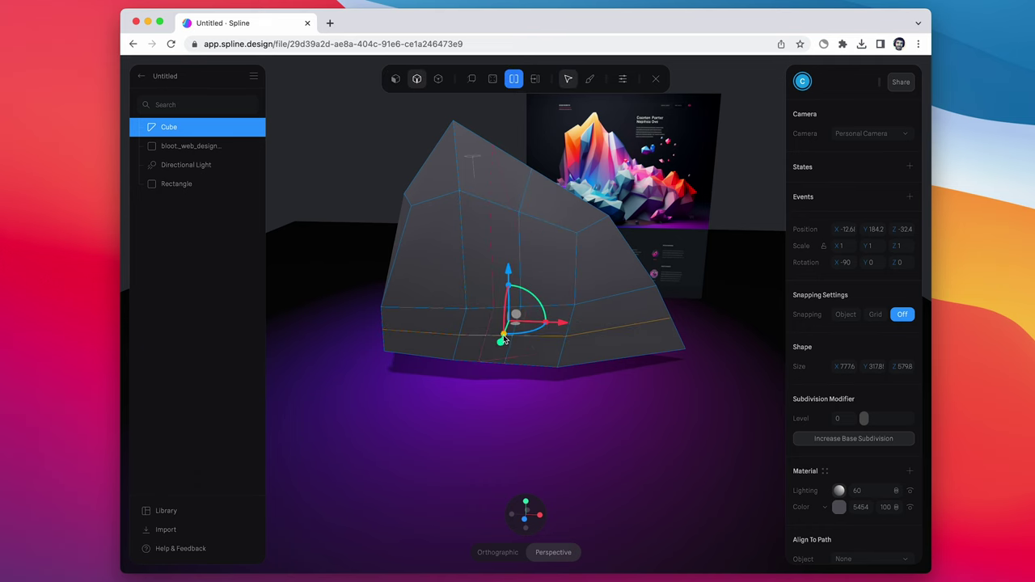
{"action": "left_click_drag", "start_coordinate": [503, 341], "coordinate": [552, 325]}
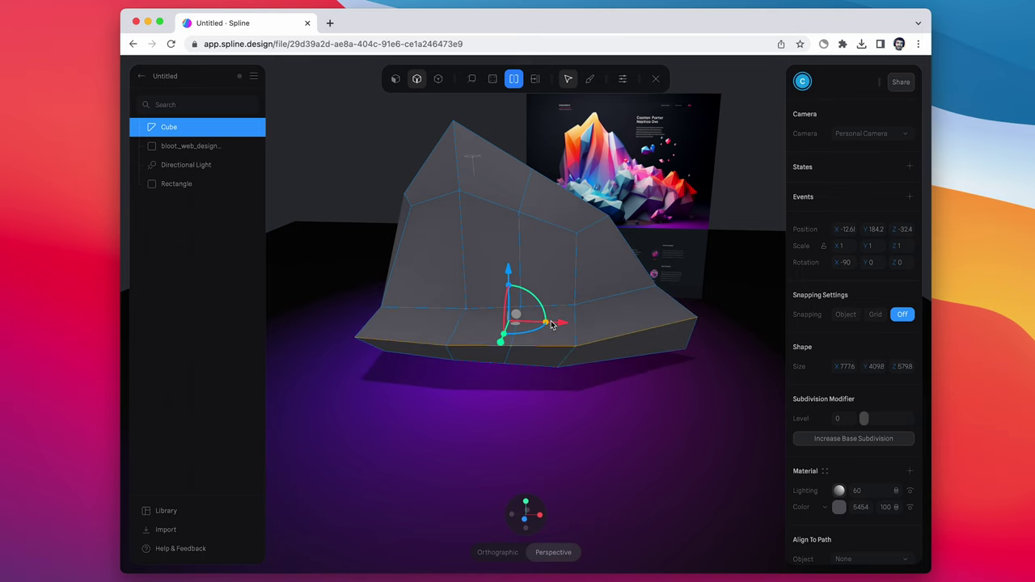
{"action": "left_click", "coordinate": [614, 291]}
{"action": "left_click_drag", "start_coordinate": [501, 240], "coordinate": [501, 229]}
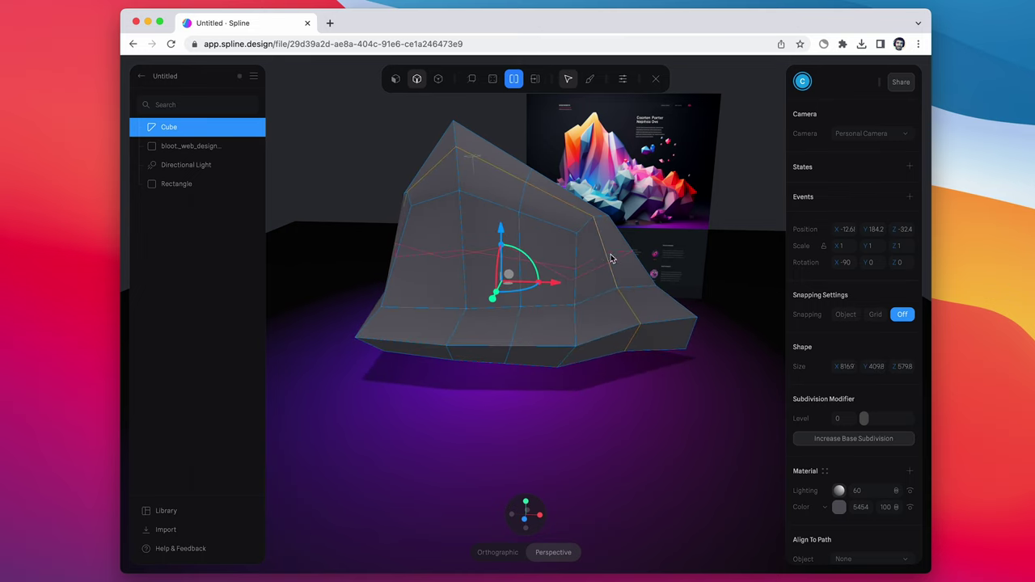
{"action": "mouse_move", "coordinate": [611, 259]}
{"action": "left_mouse_down"}
{"action": "mouse_move", "coordinate": [629, 272]}
{"action": "mouse_move", "coordinate": [590, 284]}
{"action": "mouse_move", "coordinate": [588, 259]}
{"action": "mouse_move", "coordinate": [600, 254]}
{"action": "left_mouse_up"}
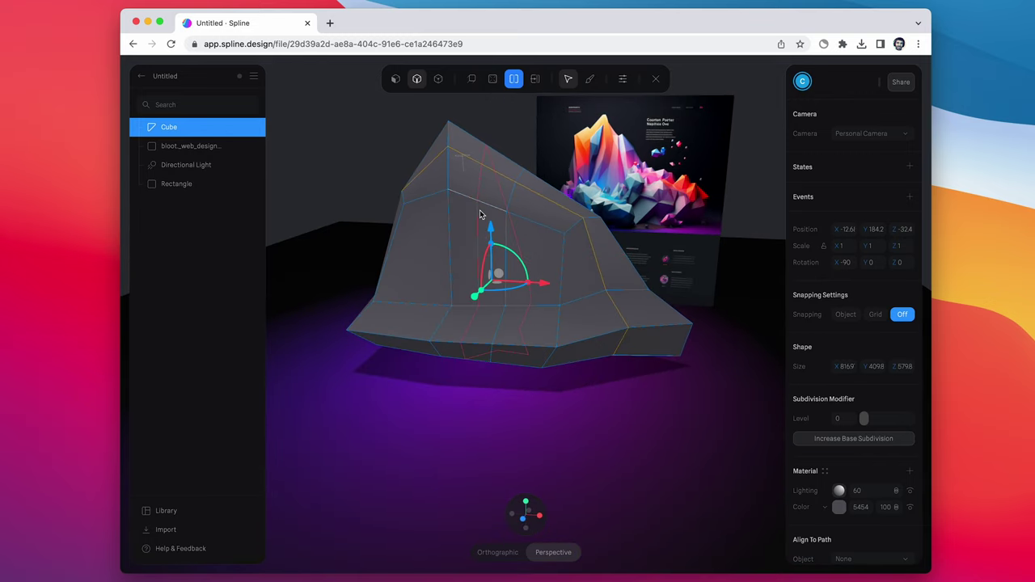
{"action": "double_click", "coordinate": [426, 222]}
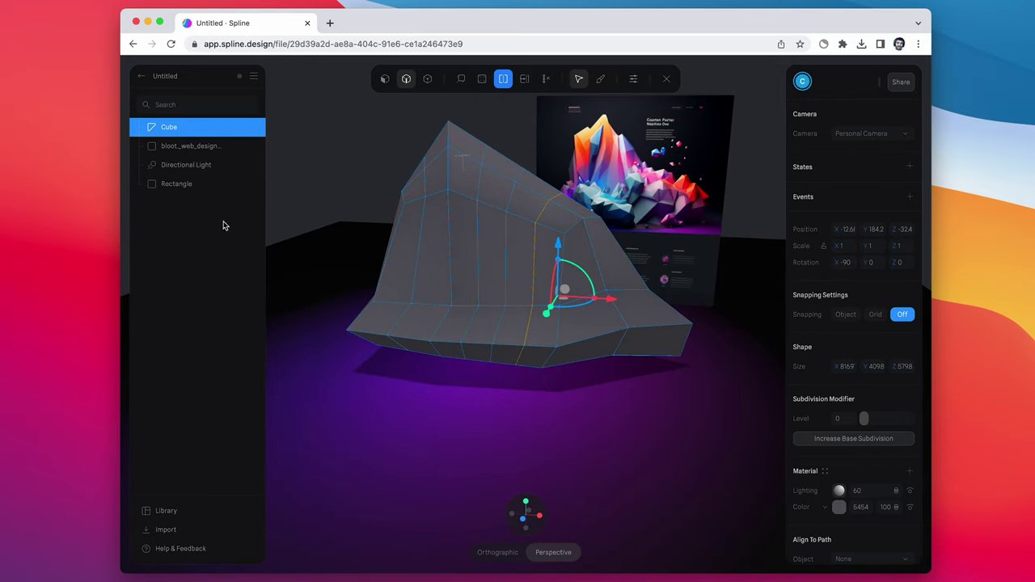
- Move individual vertices along the rock's peak and upper ridge to form uneven facets, lowering its Z size to about 553
{"action": "left_click", "coordinate": [427, 78]}
{"action": "left_click", "coordinate": [565, 179]}
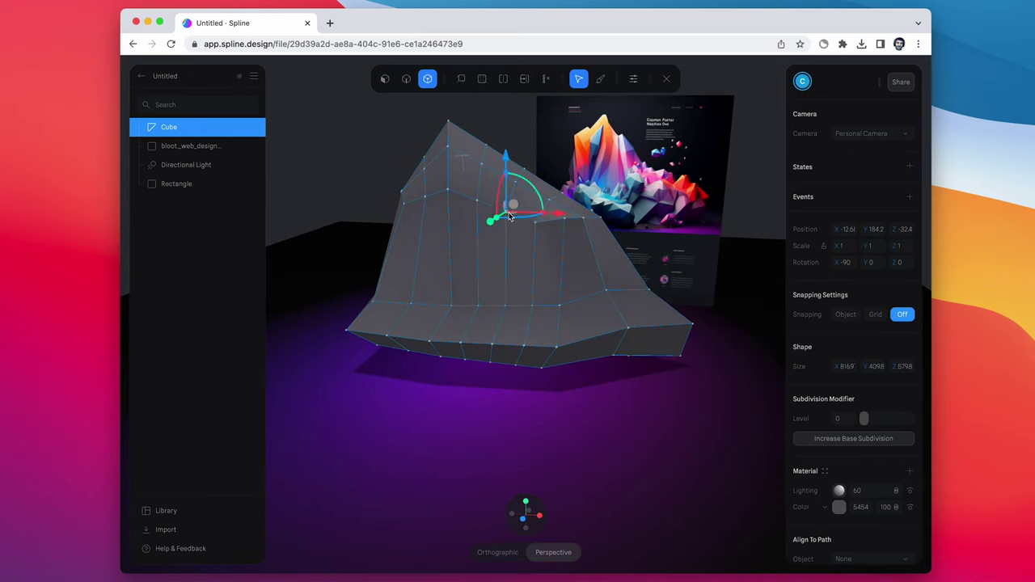
{"action": "left_click_drag", "start_coordinate": [447, 190], "coordinate": [446, 167]}
{"action": "left_click_drag", "start_coordinate": [591, 223], "coordinate": [445, 210]}
{"action": "left_click_drag", "start_coordinate": [449, 162], "coordinate": [615, 170]}
{"action": "left_click", "coordinate": [439, 124]}
{"action": "scroll", "coordinate": [486, 208], "scroll_direction": "up", "scroll_amount": 3}
{"action": "left_click_drag", "start_coordinate": [441, 154], "coordinate": [441, 165]}
- Reposition more vertices around the peak and ridge, shaping the rock to about 817 × 401 × 526
{"action": "left_click", "coordinate": [477, 214]}
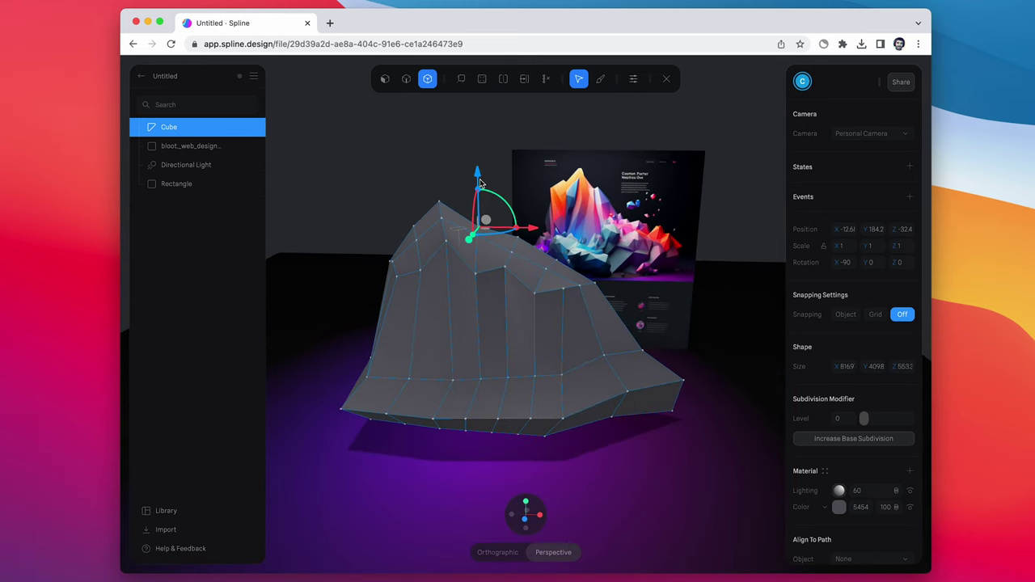
{"action": "left_click_drag", "start_coordinate": [502, 275], "coordinate": [475, 276]}
{"action": "left_click", "coordinate": [474, 275]}
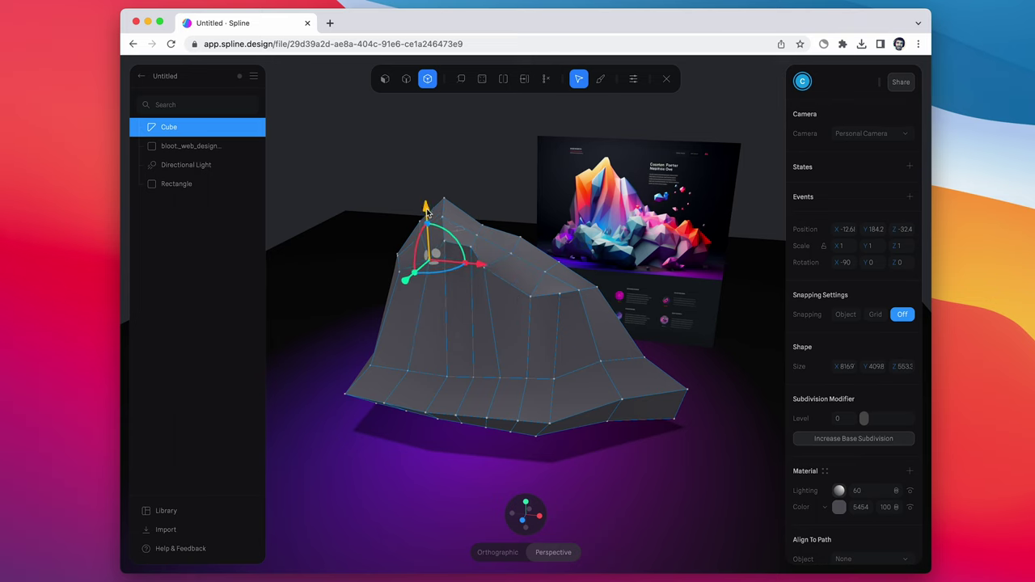
{"action": "left_click_drag", "start_coordinate": [428, 212], "coordinate": [411, 262]}
{"action": "left_click", "coordinate": [413, 261]}
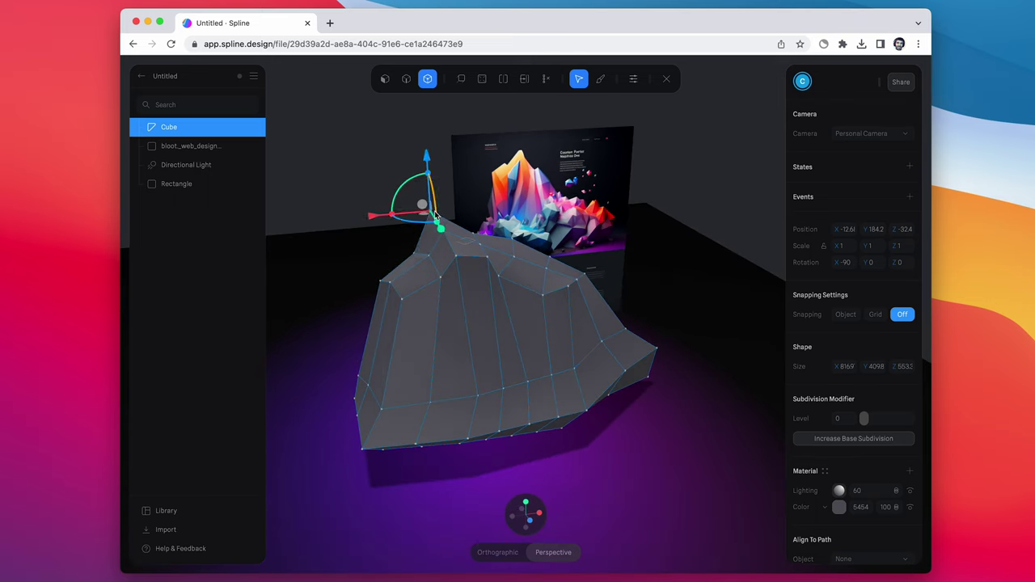
{"action": "left_click_drag", "start_coordinate": [436, 215], "coordinate": [441, 231]}
{"action": "mouse_move", "coordinate": [583, 247]}
{"action": "left_mouse_down"}
{"action": "mouse_move", "coordinate": [542, 261]}
{"action": "mouse_move", "coordinate": [518, 288]}
{"action": "mouse_move", "coordinate": [485, 250]}
{"action": "mouse_move", "coordinate": [635, 249]}
{"action": "mouse_move", "coordinate": [446, 390]}
{"action": "mouse_move", "coordinate": [343, 378]}
{"action": "left_mouse_up"}
{"action": "left_click", "coordinate": [523, 245]}
{"action": "left_click", "coordinate": [485, 227]}
- Sculpt the rock's lower edge into a thick raised ledge and extrude the ledge's front faces outwards
{"action": "key", "text": "k"}
{"action": "left_click", "coordinate": [595, 78]}
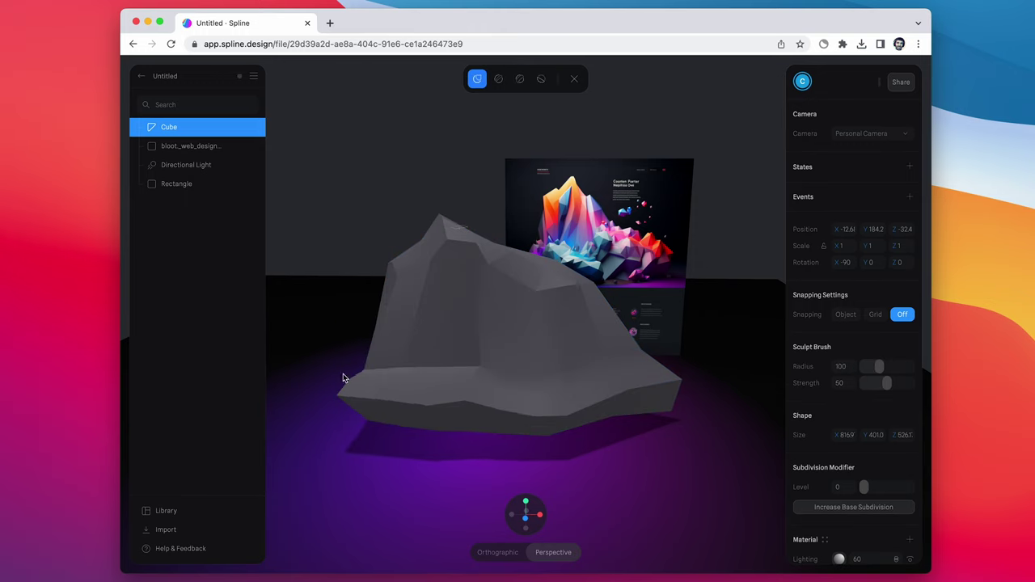
{"action": "mouse_move", "coordinate": [675, 370]}
{"action": "left_mouse_down"}
{"action": "mouse_move", "coordinate": [573, 403]}
{"action": "mouse_move", "coordinate": [429, 395]}
{"action": "mouse_move", "coordinate": [329, 347]}
{"action": "left_mouse_up"}
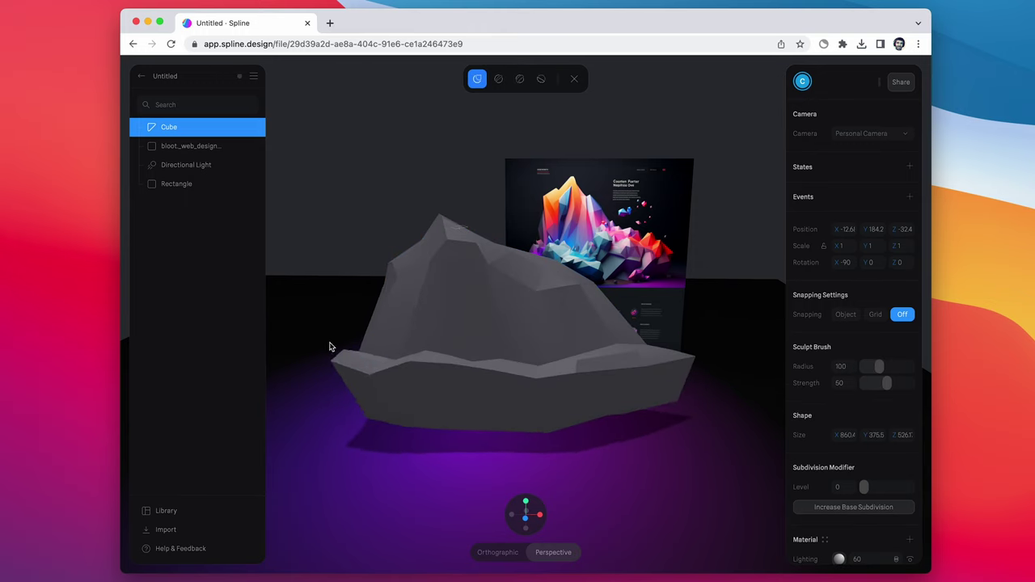
{"action": "scroll", "coordinate": [380, 372], "scroll_direction": "right", "scroll_amount": 5}
{"action": "left_click_drag", "start_coordinate": [474, 306], "coordinate": [736, 444]}
- Move vertices along the ledge's rim and underside to form jagged facets, and leave mesh editing
{"action": "left_click", "coordinate": [438, 79]}
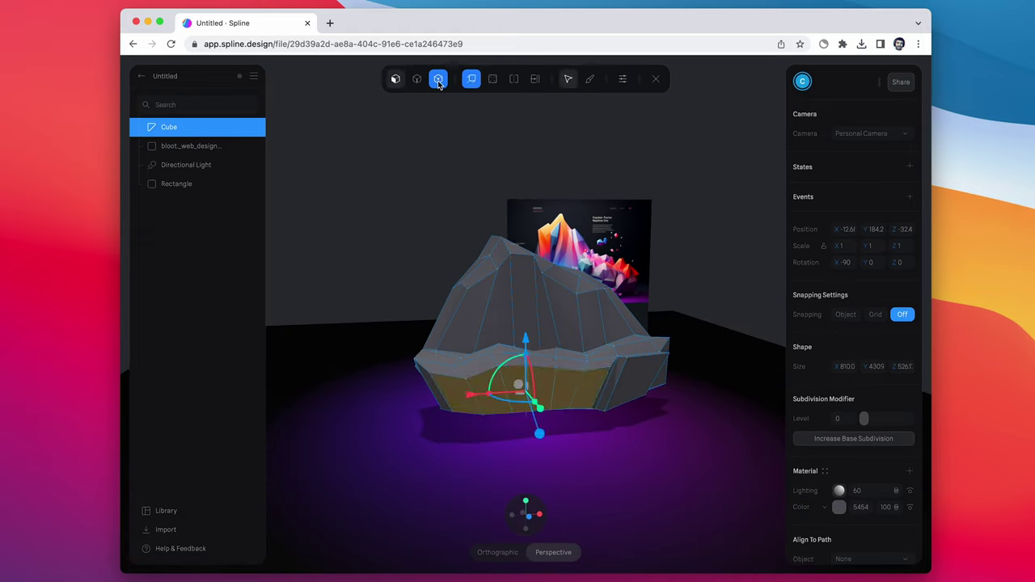
{"action": "left_click", "coordinate": [438, 79]}
{"action": "scroll", "coordinate": [437, 368], "scroll_direction": "left", "scroll_amount": 5}
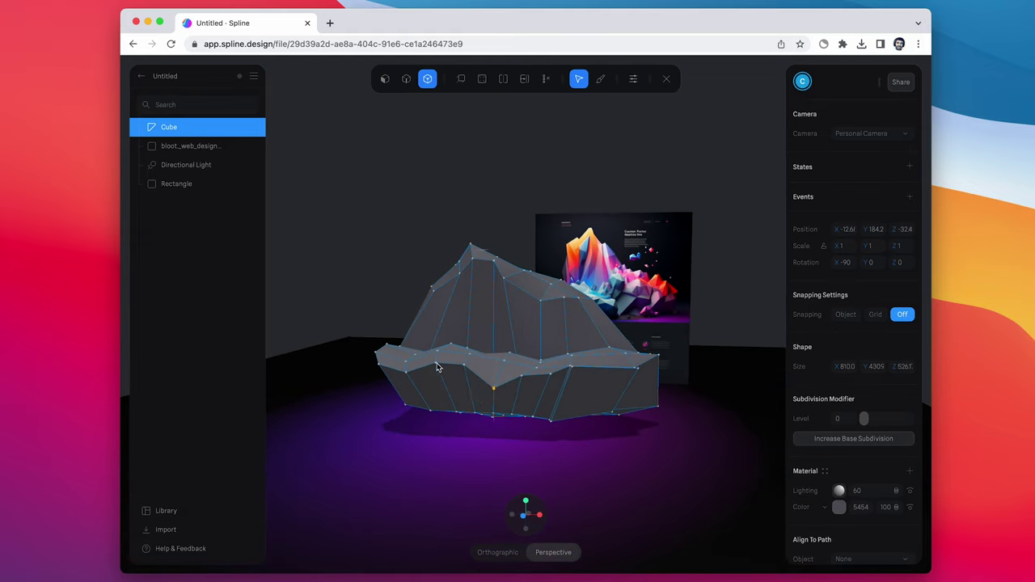
{"action": "scroll", "coordinate": [638, 374], "scroll_direction": "left", "scroll_amount": 5}
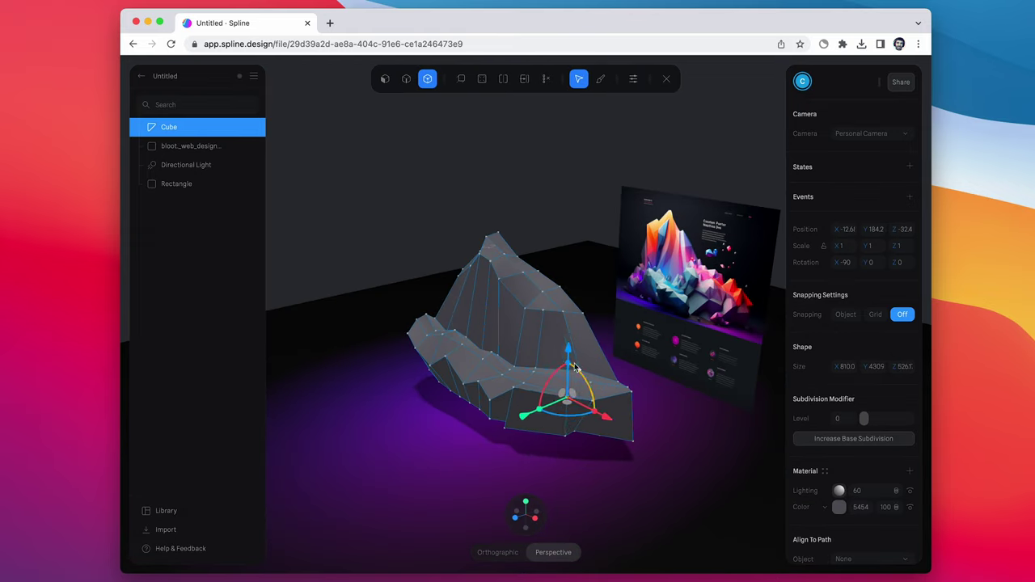
{"action": "scroll", "coordinate": [518, 367], "scroll_direction": "right", "scroll_amount": 5}
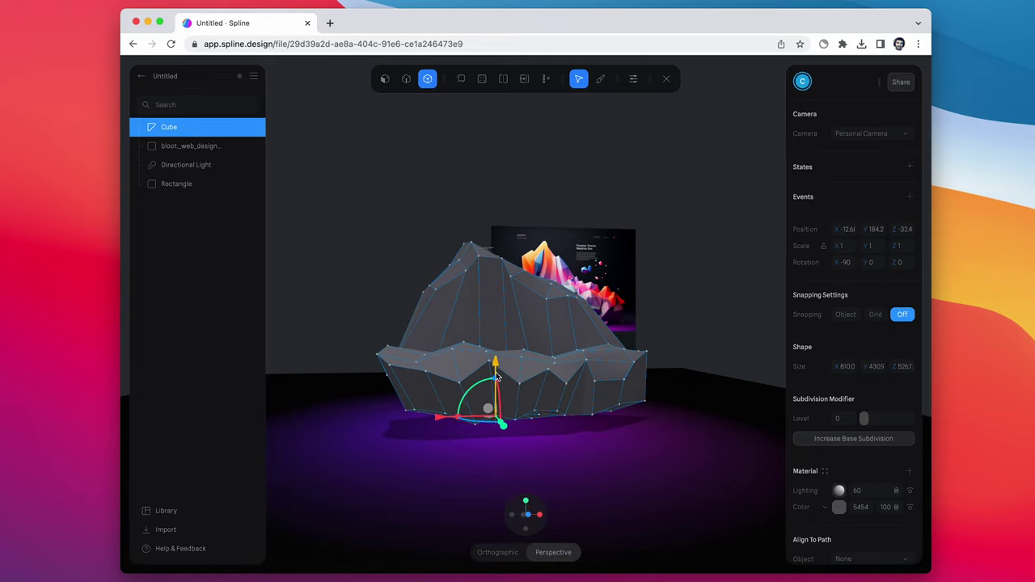
{"action": "scroll", "coordinate": [497, 377], "scroll_direction": "left", "scroll_amount": 10}
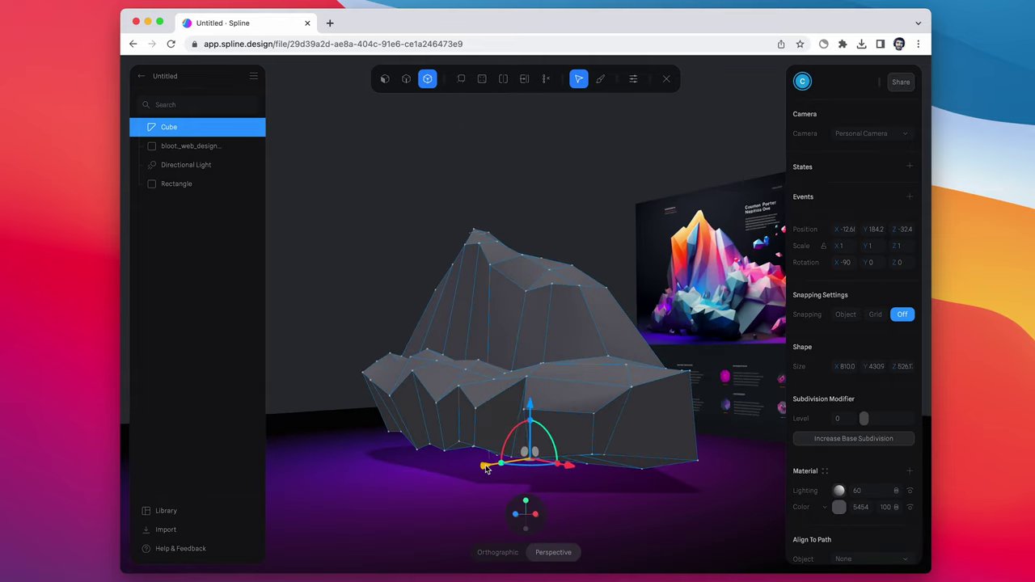
{"action": "left_click", "coordinate": [648, 437]}
{"action": "scroll", "coordinate": [679, 405], "scroll_direction": "right", "scroll_amount": 5}
{"action": "left_click", "coordinate": [702, 403]}
{"action": "scroll", "coordinate": [618, 379], "scroll_direction": "left", "scroll_amount": 3}
{"action": "scroll", "coordinate": [631, 374], "scroll_direction": "right", "scroll_amount": 5}
{"action": "key", "text": "Escape"}
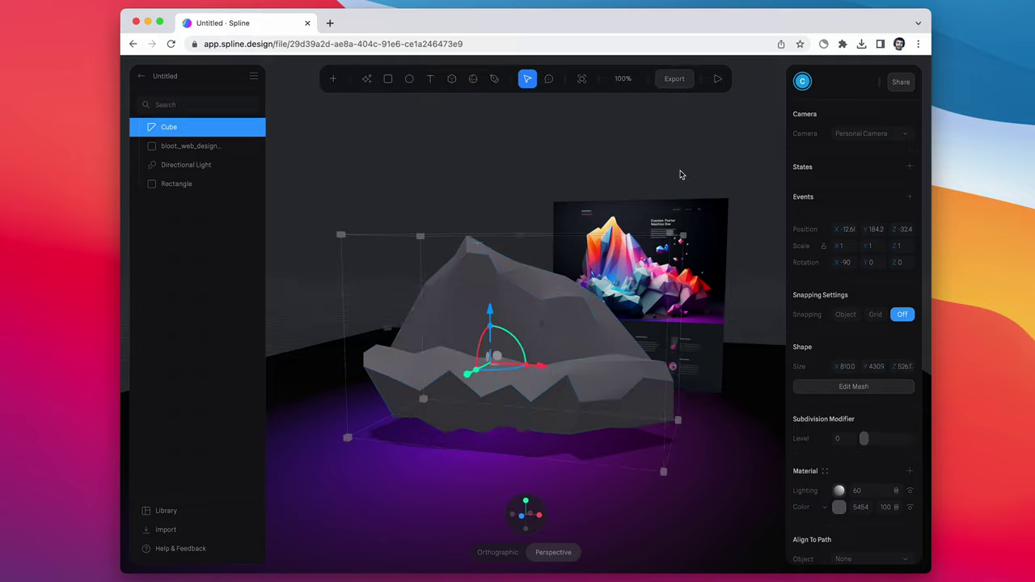
- Change the rock material's Color layer to Noise
{"action": "scroll", "coordinate": [850, 443], "scroll_direction": "down", "scroll_amount": 3}
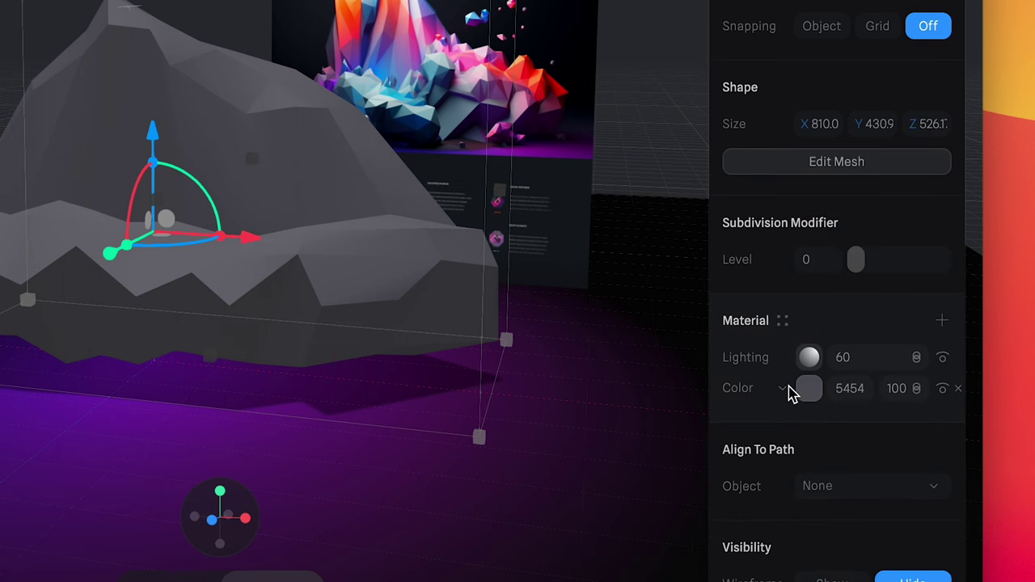
{"action": "left_click", "coordinate": [792, 393]}
{"action": "scroll", "coordinate": [806, 485], "scroll_direction": "down", "scroll_amount": 2}
{"action": "left_click", "coordinate": [804, 423]}
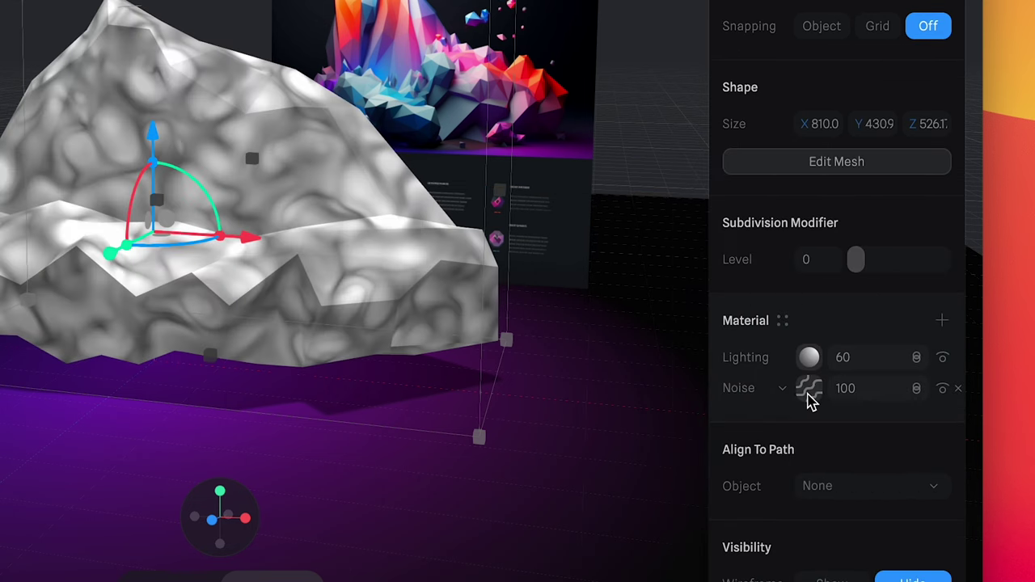
- Set the Noise layer to Color mode with colours F5602D, EC567C, 478CDD and 171748 sampled from the reference image
{"action": "left_click", "coordinate": [809, 394]}
{"action": "scroll", "coordinate": [821, 403], "scroll_direction": "down", "scroll_amount": 3}
{"action": "left_click", "coordinate": [839, 394]}
{"action": "left_click", "coordinate": [800, 549]}
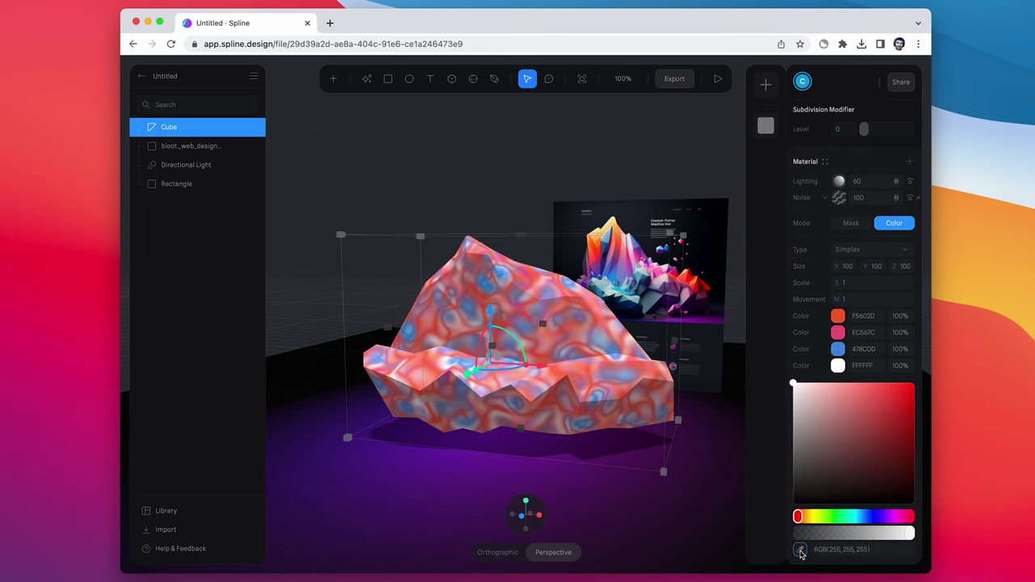
{"action": "left_click", "coordinate": [801, 551]}
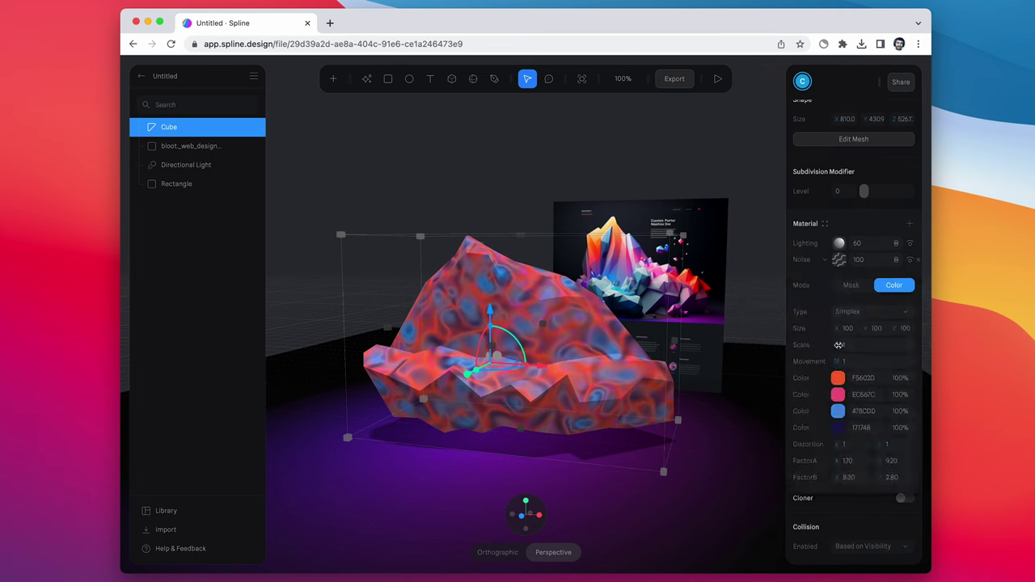
- Set the noise type to Perlin, enlarge its scale to about 4.22 and adjust its movement
{"action": "left_click_drag", "start_coordinate": [840, 345], "coordinate": [253, 346]}
{"action": "left_click", "coordinate": [869, 385]}
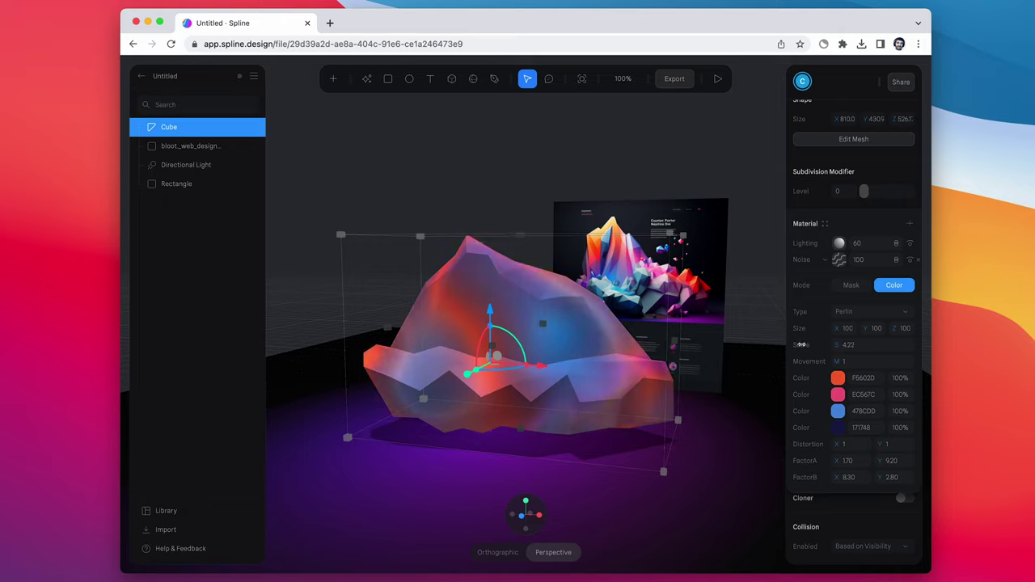
{"action": "left_click_drag", "start_coordinate": [927, 361], "coordinate": [165, 361]}
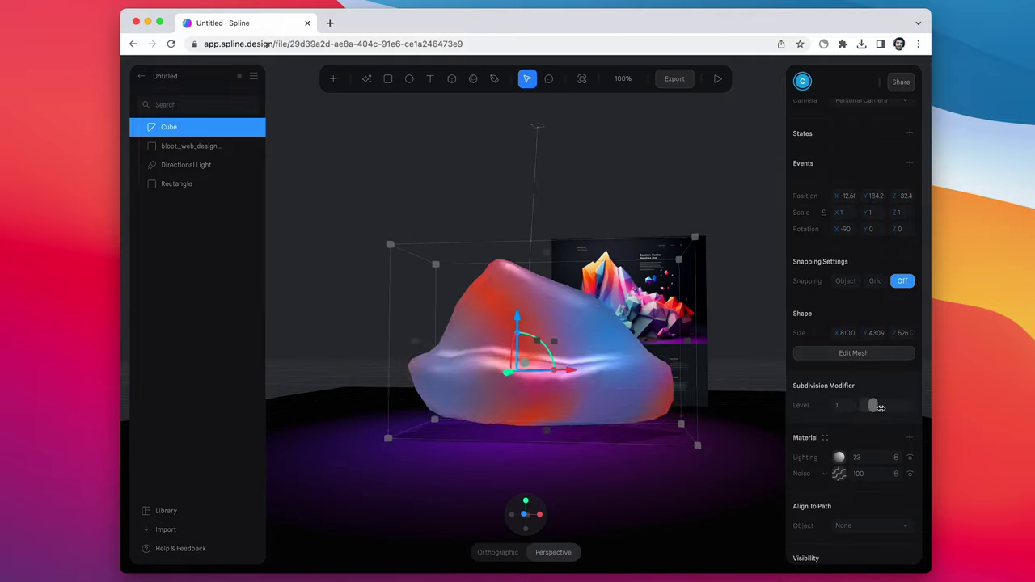
- Return the rock's subdivision level to 0 and adjust the directional light in front of it
{"action": "left_click_drag", "start_coordinate": [881, 409], "coordinate": [863, 409]}
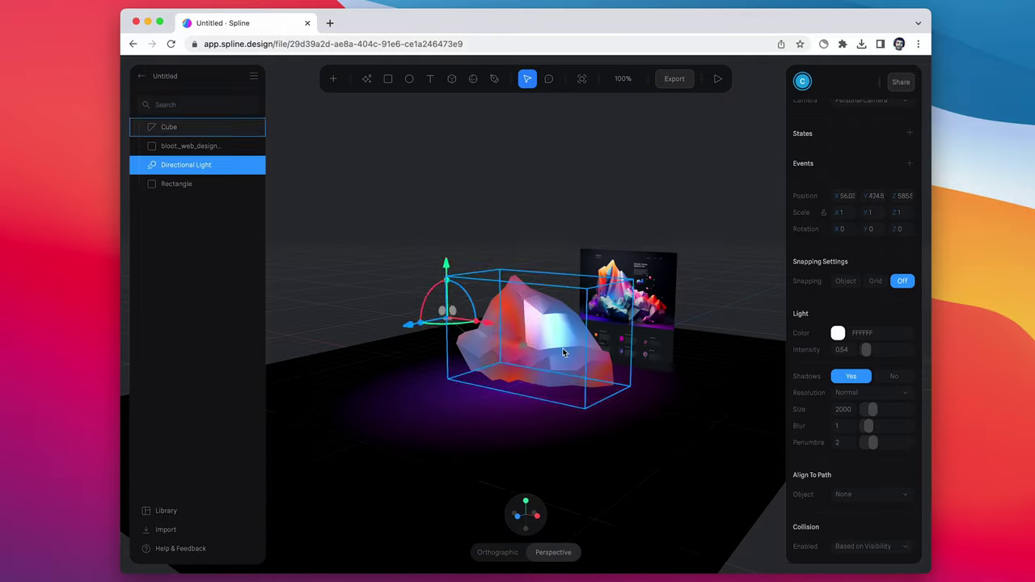
{"action": "left_click_drag", "start_coordinate": [566, 351], "coordinate": [584, 429]}
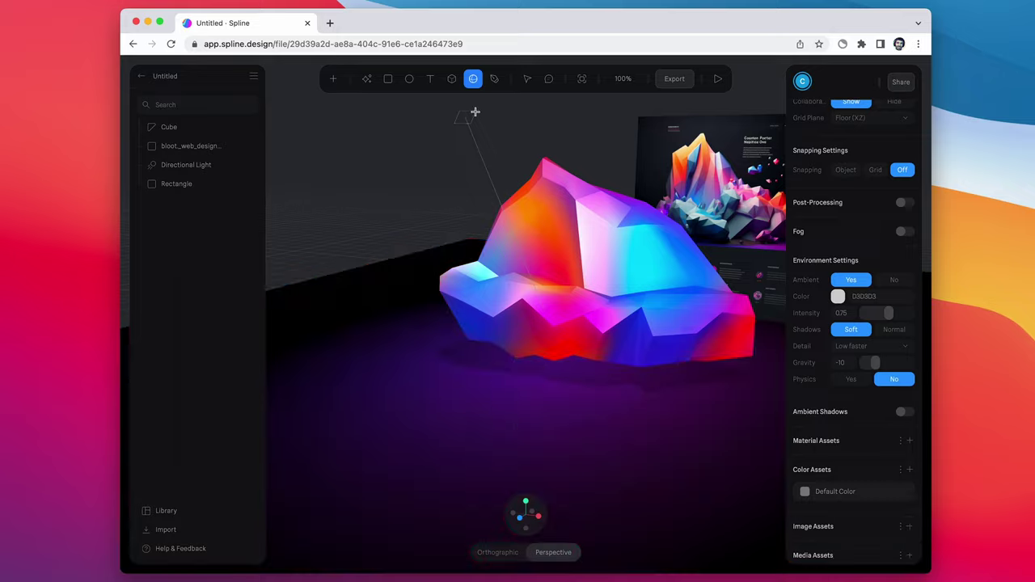
- Add a small floating faceted rock measuring about 147 × 117 × 116 with the main rock's noise material
{"action": "left_click", "coordinate": [530, 421]}
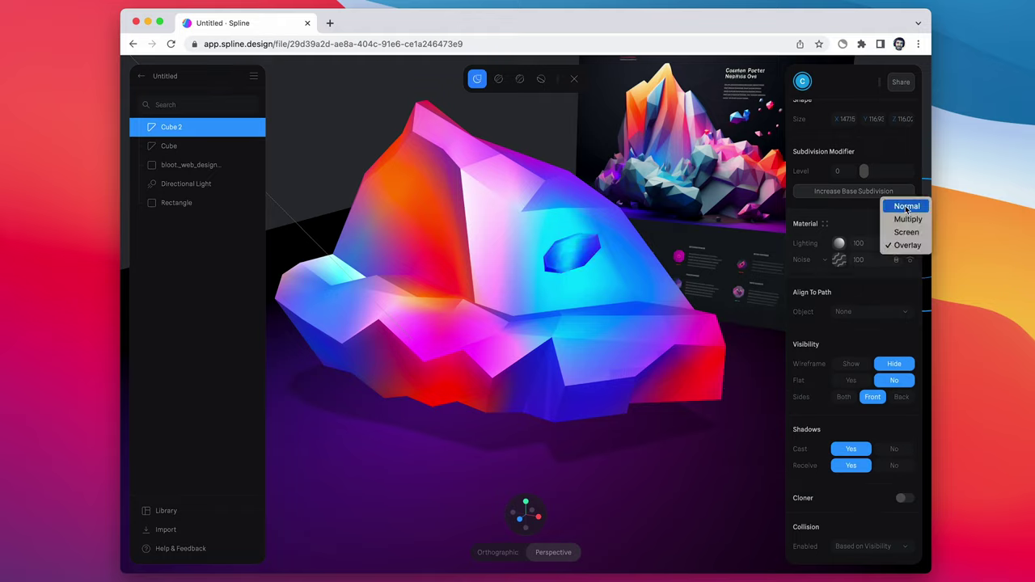
{"action": "left_click", "coordinate": [853, 475]}
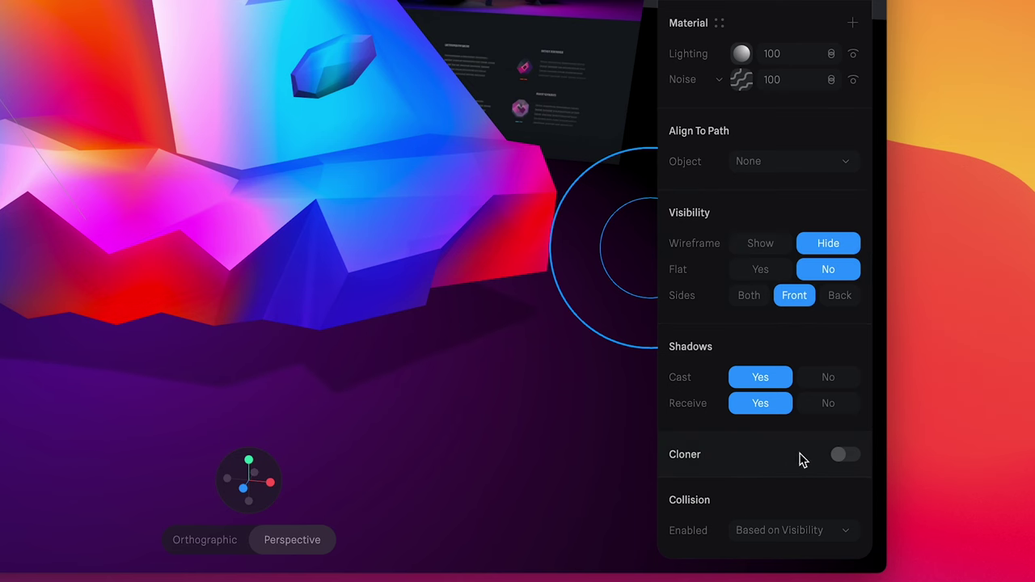
- Enable a linear Cloner on the small rock: count 3, offset about 176, 76, 162, scale 0.62, 0.31, 0.64, rotation 52, -47, 9
{"action": "left_click", "coordinate": [842, 456]}
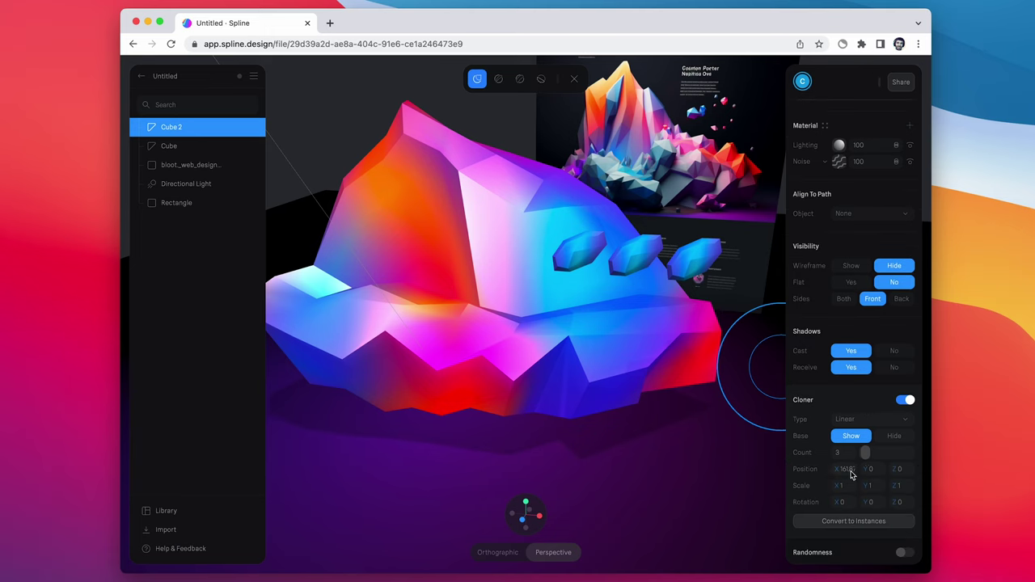
{"action": "left_click_drag", "start_coordinate": [868, 470], "coordinate": [145, 470]}
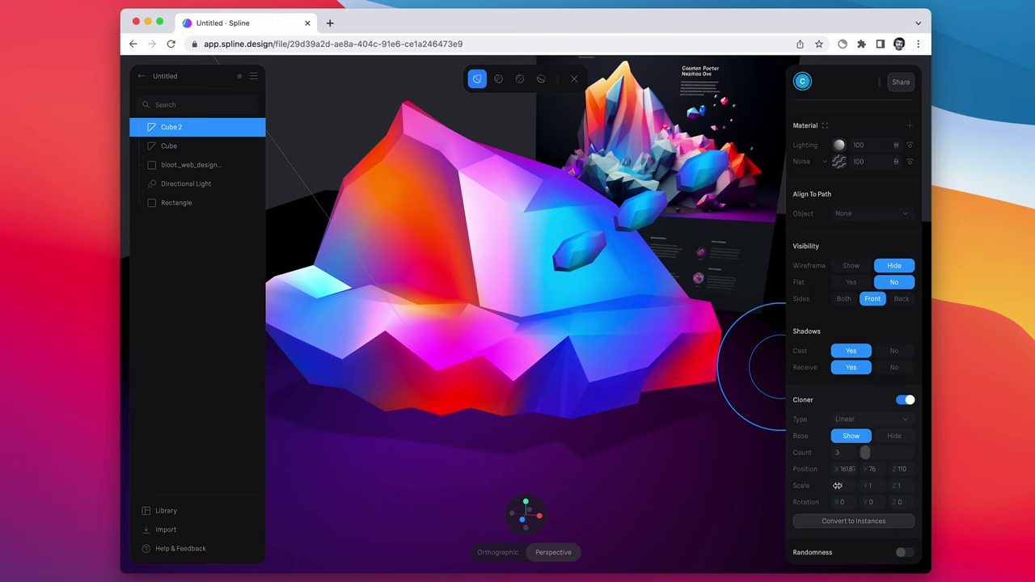
{"action": "left_click_drag", "start_coordinate": [838, 485], "coordinate": [831, 485]}
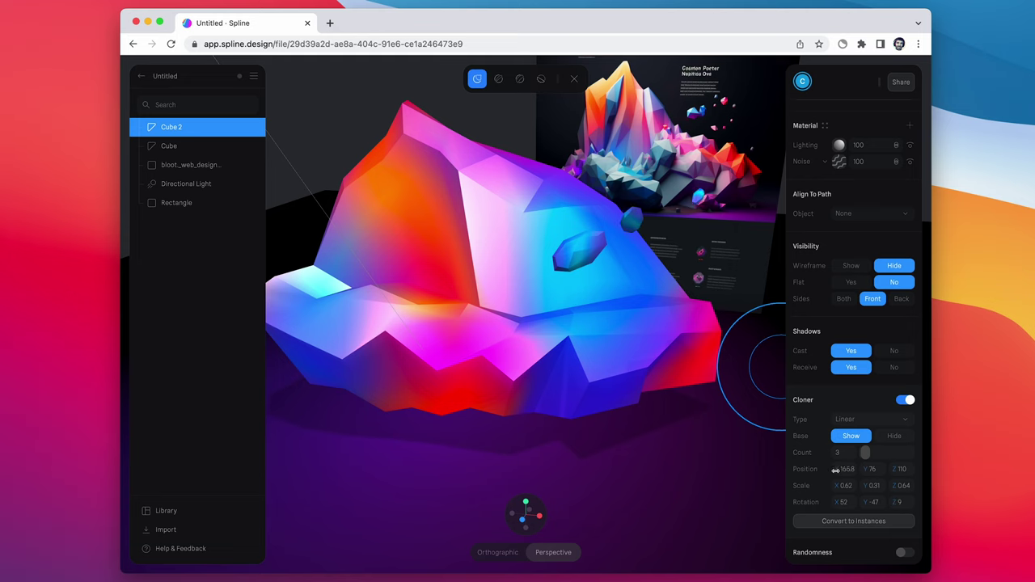
{"action": "scroll", "coordinate": [722, 393], "scroll_direction": "down", "scroll_amount": 3}
{"action": "mouse_move", "coordinate": [721, 393]}
{"action": "left_mouse_down", "text": "alt"}
{"action": "mouse_move", "coordinate": [654, 412]}
{"action": "mouse_move", "coordinate": [655, 436]}
{"action": "left_mouse_up", "text": "alt"}
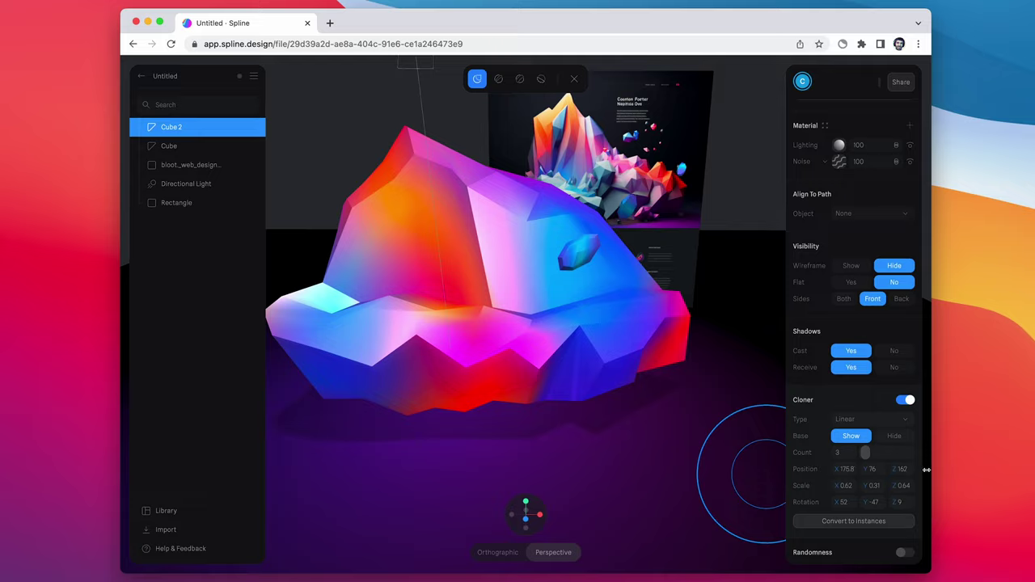
{"action": "left_click_drag", "start_coordinate": [761, 473], "coordinate": [640, 379]}
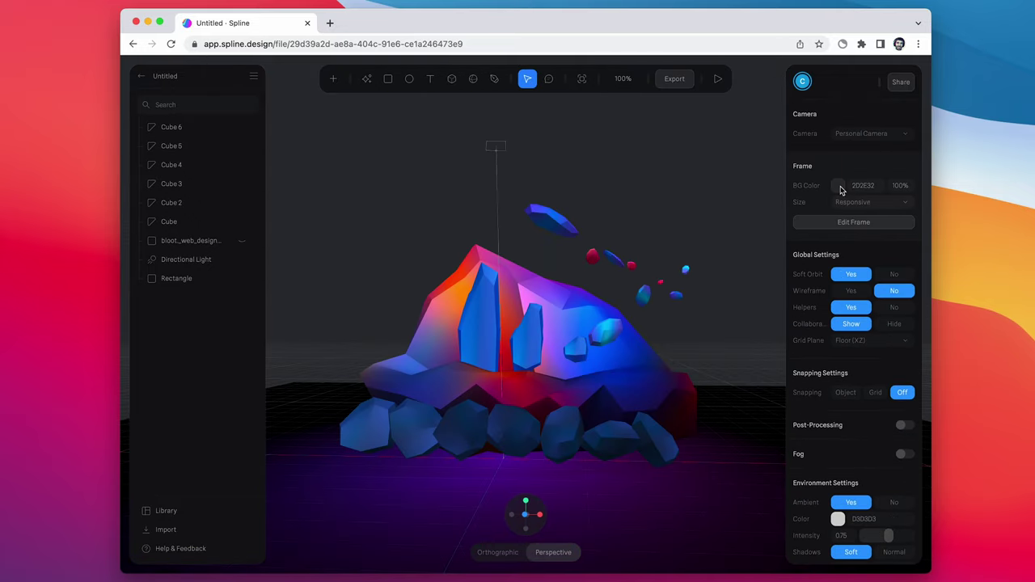
- Set the frame's background colour to black (000000)
{"action": "left_click", "coordinate": [839, 186]}
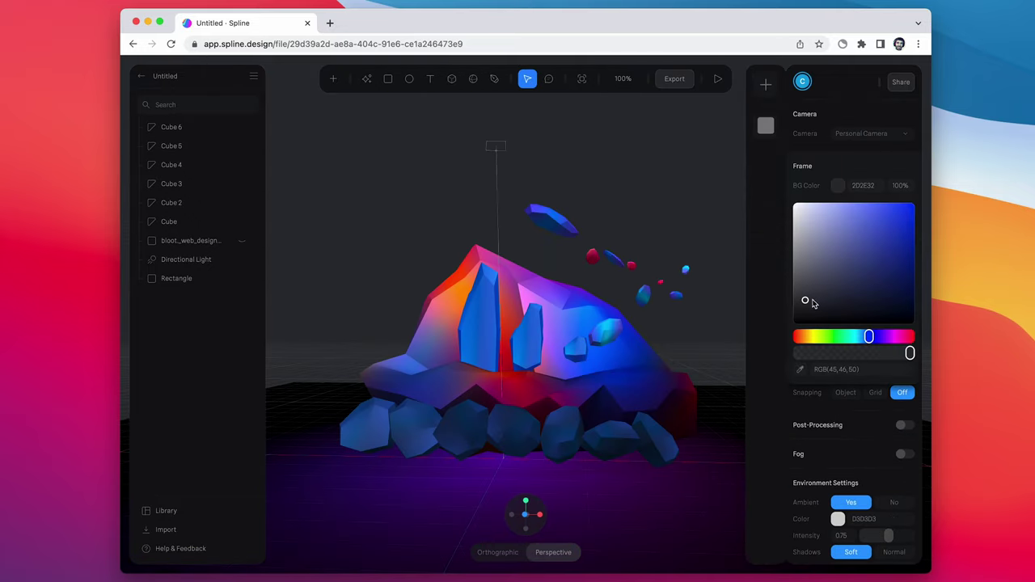
{"action": "left_click_drag", "start_coordinate": [813, 302], "coordinate": [786, 330]}
{"action": "left_click", "coordinate": [552, 220]}
{"action": "left_click", "coordinate": [758, 205]}
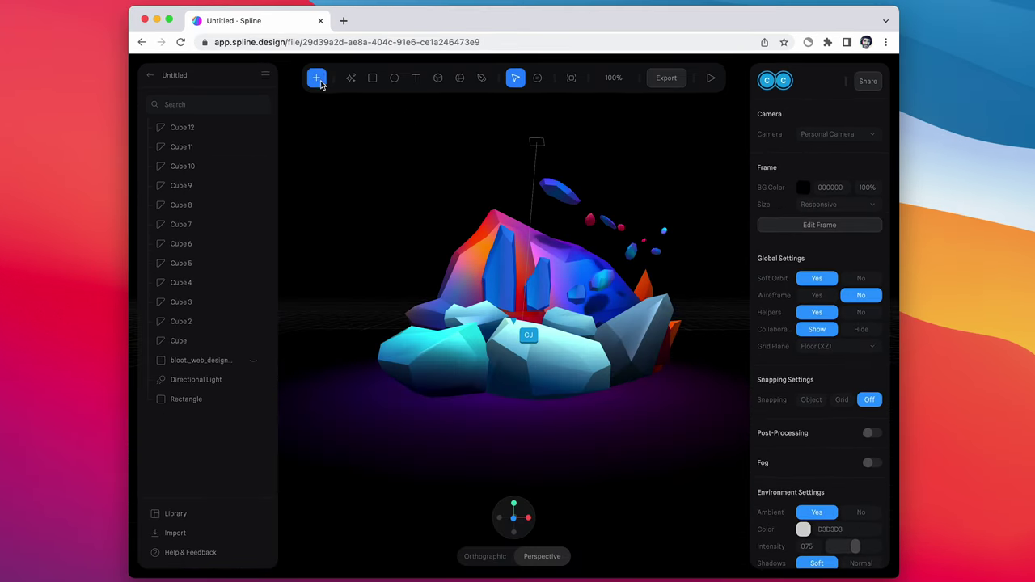
- Add a camera object to the rock scene for viewing it from a fixed viewpoint
{"action": "left_click", "coordinate": [317, 78]}
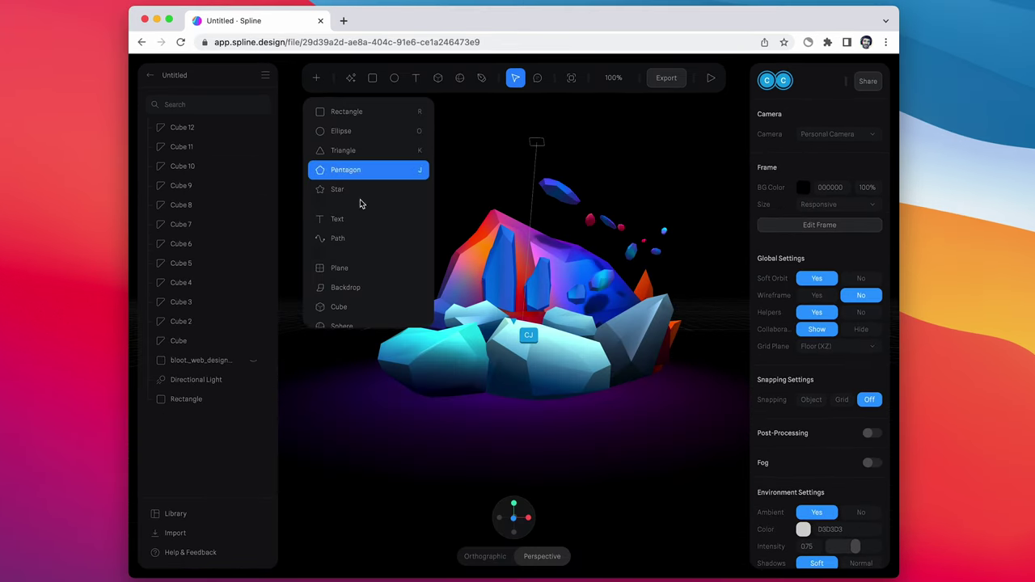
{"action": "scroll", "coordinate": [368, 227], "scroll_direction": "down", "scroll_amount": 5}
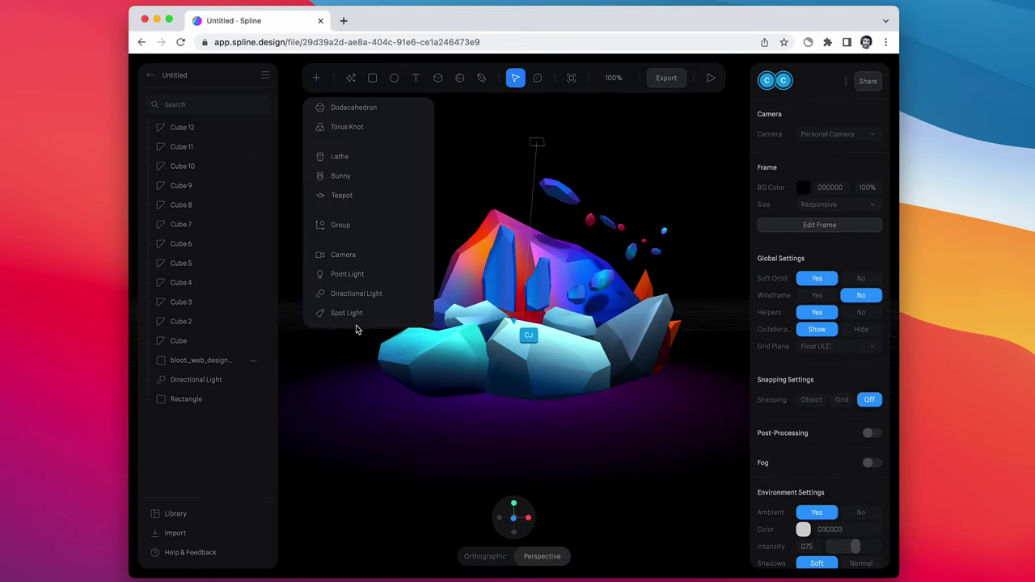
{"action": "left_click", "coordinate": [377, 257]}
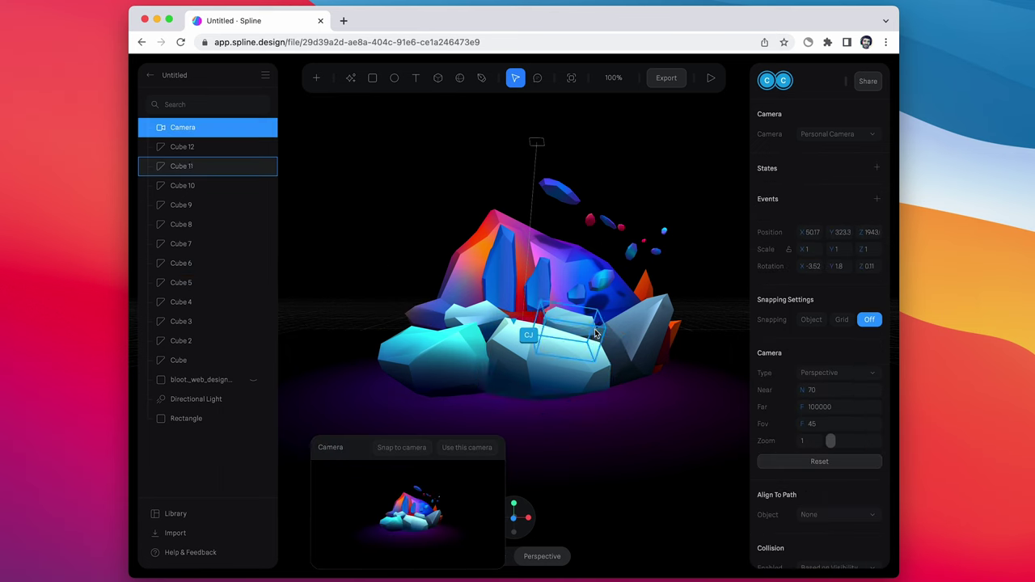
{"action": "left_click_drag", "start_coordinate": [607, 299], "coordinate": [559, 306]}
{"action": "scroll", "coordinate": [559, 310], "scroll_direction": "left", "scroll_amount": 10}
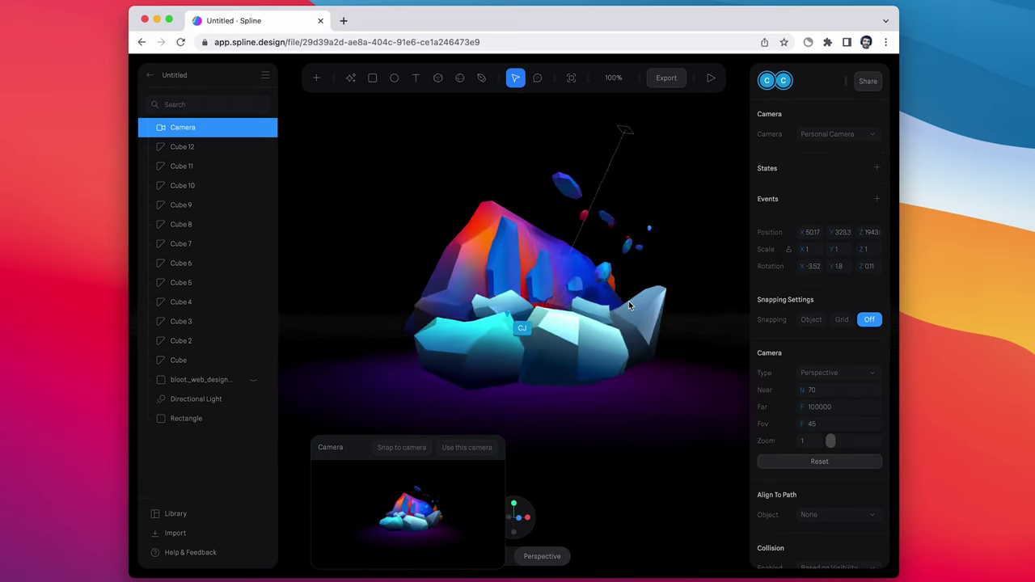
{"action": "scroll", "coordinate": [580, 312], "scroll_direction": "left", "scroll_amount": 5}
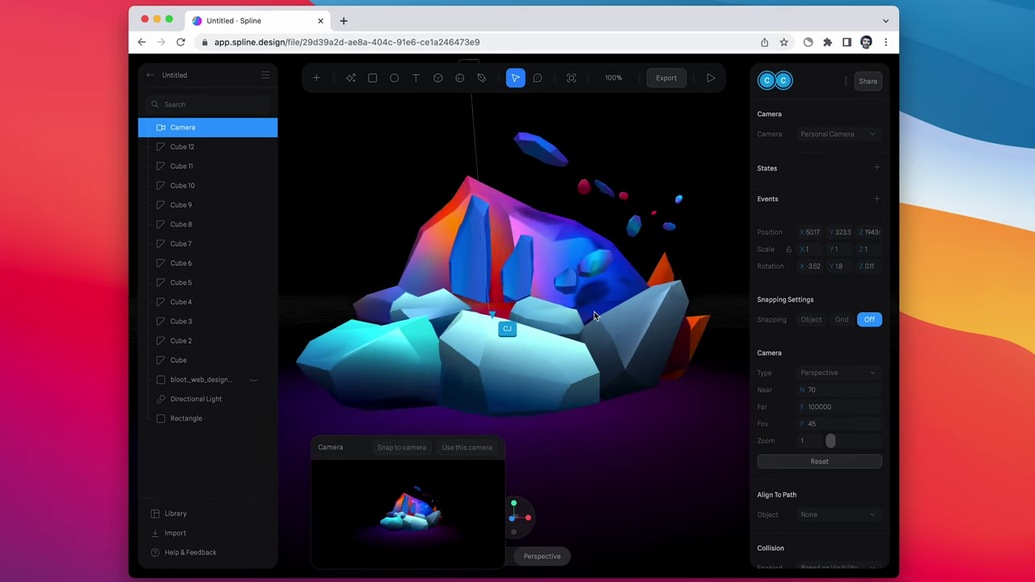
- Preview the scene through the added camera and return to the Personal Camera
{"action": "left_click", "coordinate": [841, 134]}
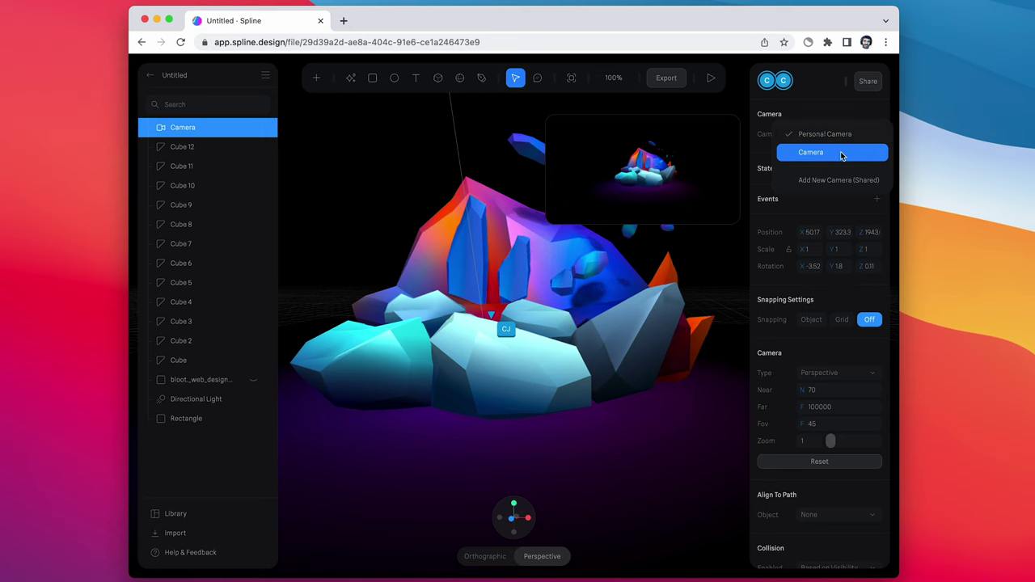
{"action": "left_click", "coordinate": [841, 151]}
{"action": "left_click", "coordinate": [838, 132]}
{"action": "left_click", "coordinate": [829, 115]}
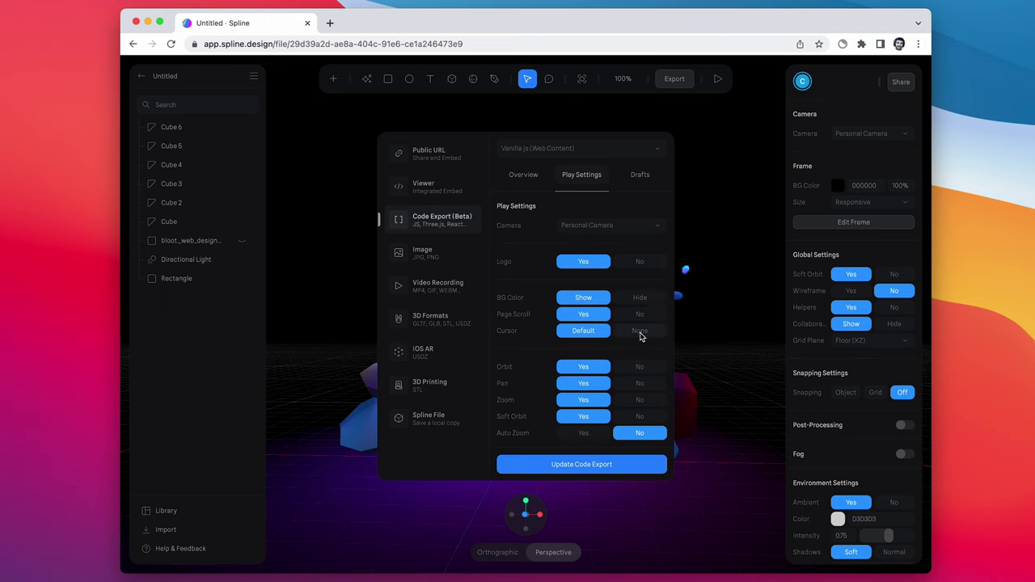
- Set Pan and Zoom to No and touch Zoom to None in the Vanilla js play settings, and update the code export
{"action": "scroll", "coordinate": [640, 323], "scroll_direction": "down", "scroll_amount": 2}
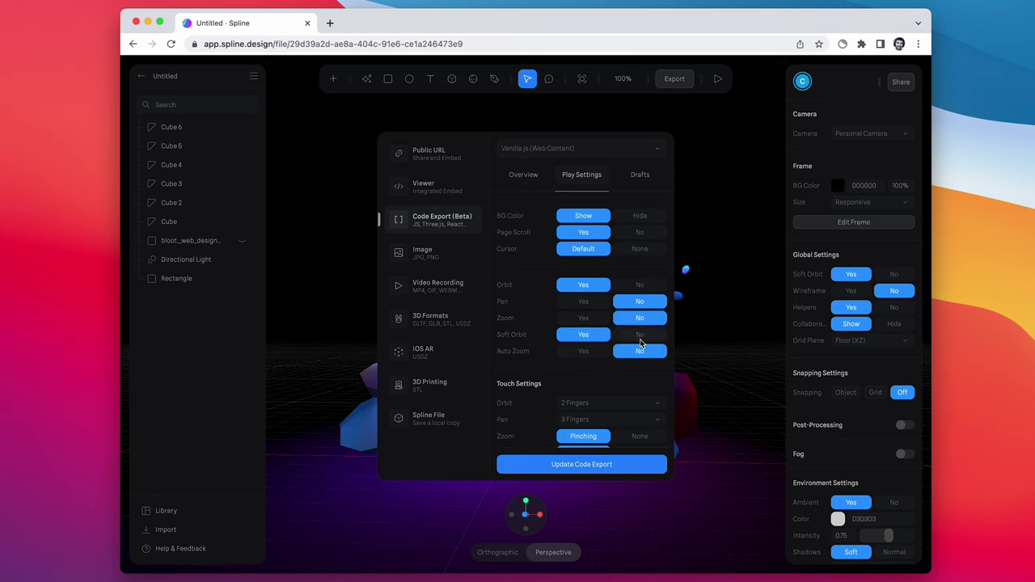
{"action": "scroll", "coordinate": [638, 349], "scroll_direction": "down", "scroll_amount": 2}
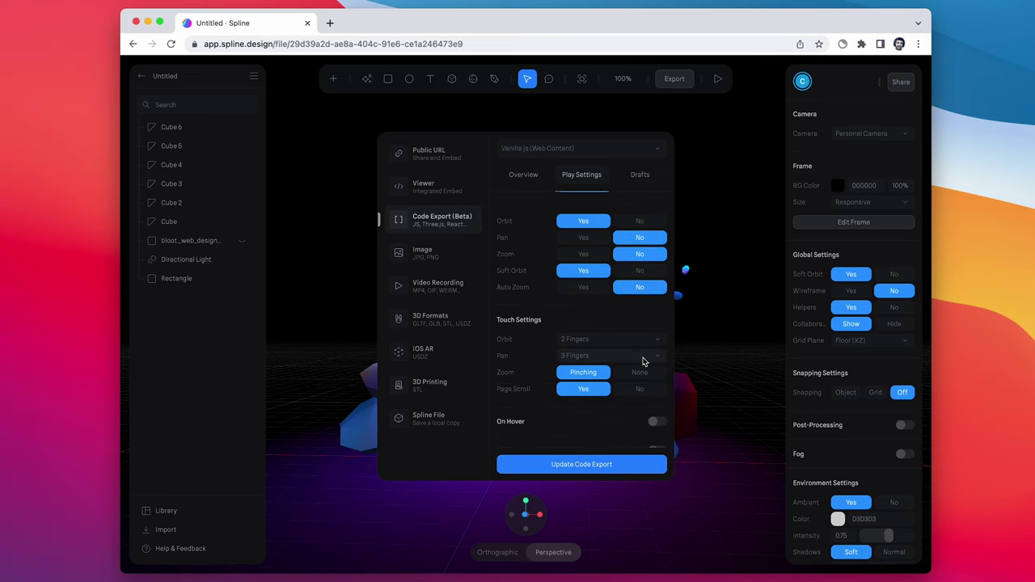
{"action": "left_click", "coordinate": [644, 362]}
{"action": "left_click", "coordinate": [642, 359]}
{"action": "left_click", "coordinate": [649, 376]}
{"action": "scroll", "coordinate": [631, 420], "scroll_direction": "down", "scroll_amount": 5}
{"action": "left_click", "coordinate": [583, 465]}
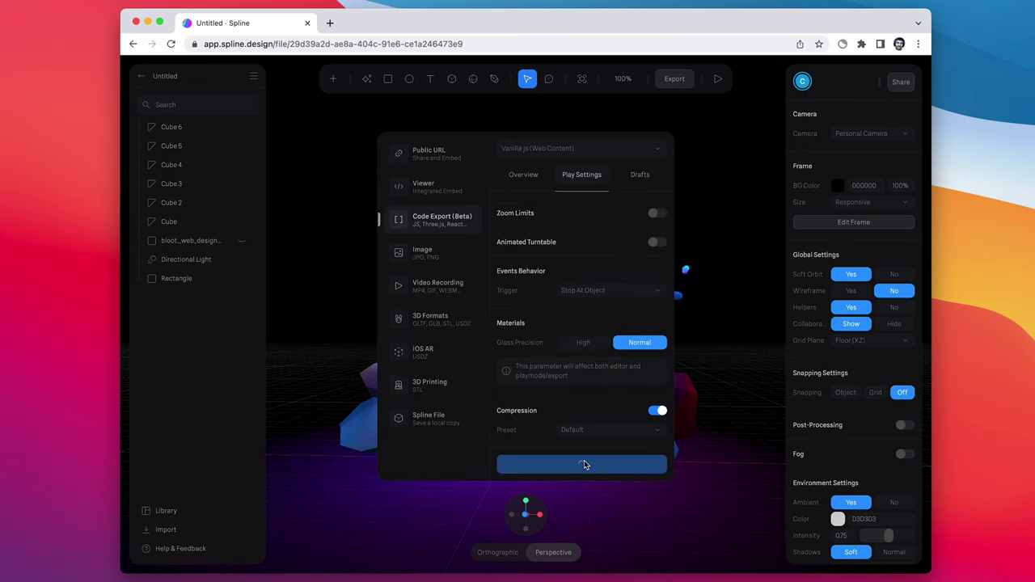
- Copy the Vanilla js embed code from the export overview and paste it into the empty spline.js in Visual Studio Code
{"action": "left_click", "coordinate": [523, 175]}
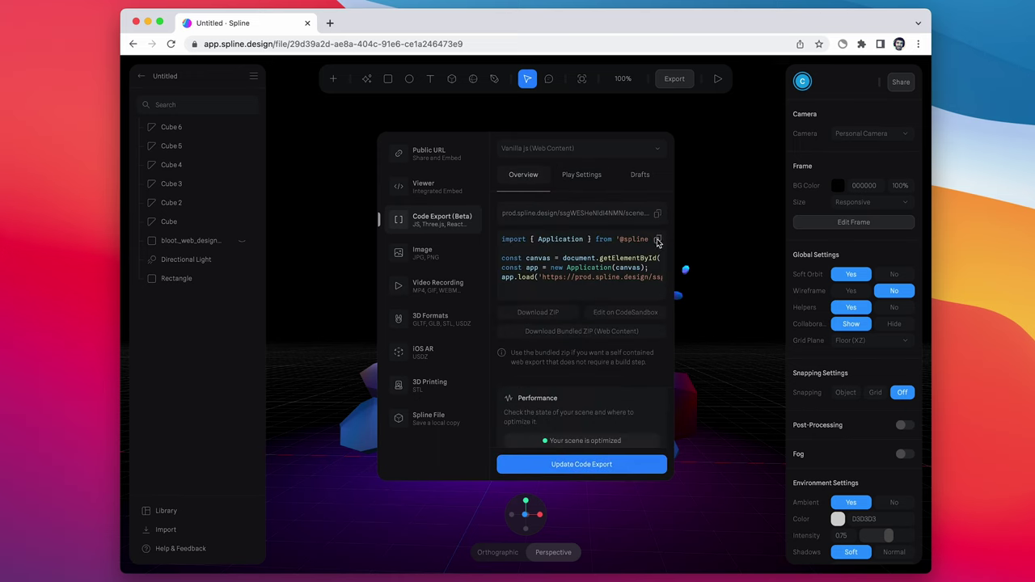
{"action": "left_click", "coordinate": [546, 315]}
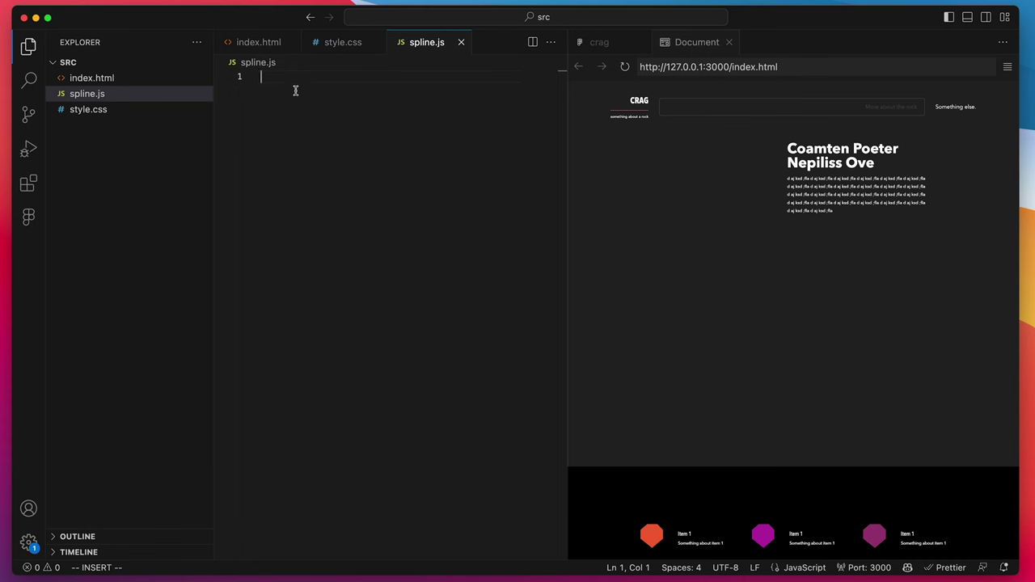
{"action": "key", "text": "super+v"}
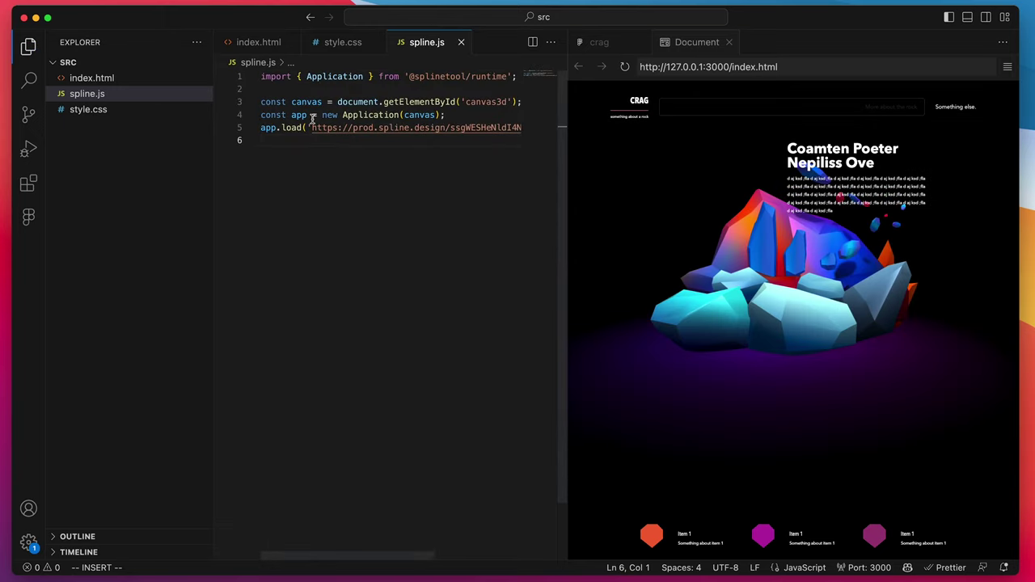
- Test orbiting the embedded rock scene and scrolling the finished page in the preview
{"action": "left_click_drag", "start_coordinate": [835, 287], "coordinate": [807, 294]}
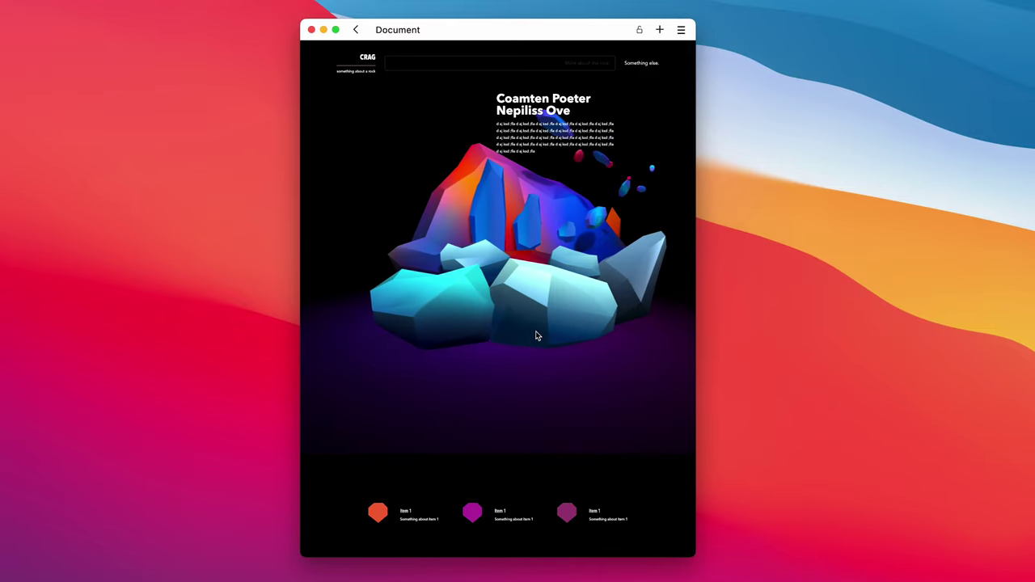
{"action": "scroll", "coordinate": [543, 295], "scroll_direction": "down", "scroll_amount": 3}
{"action": "scroll", "coordinate": [543, 295], "scroll_direction": "up", "scroll_amount": 3}
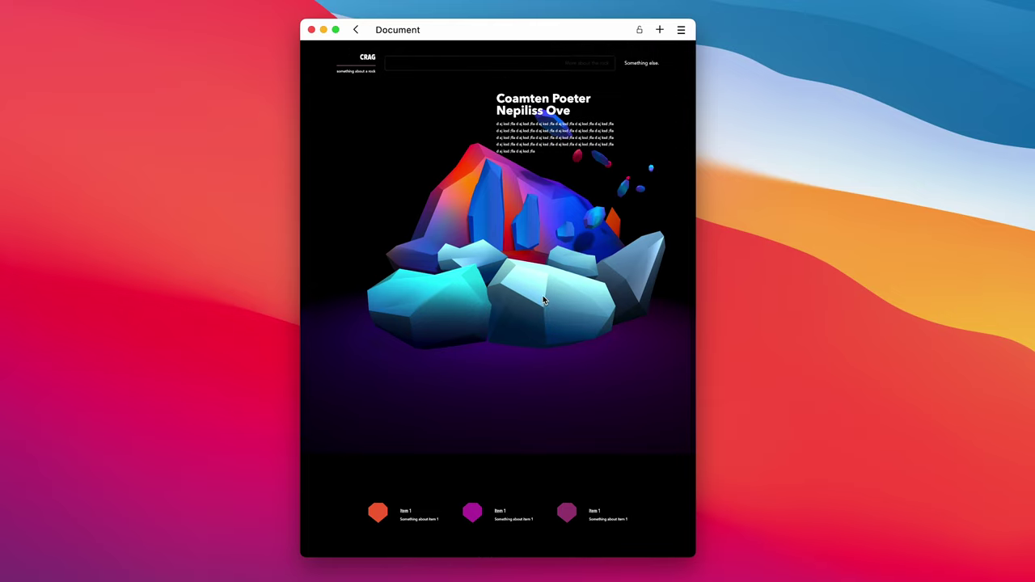